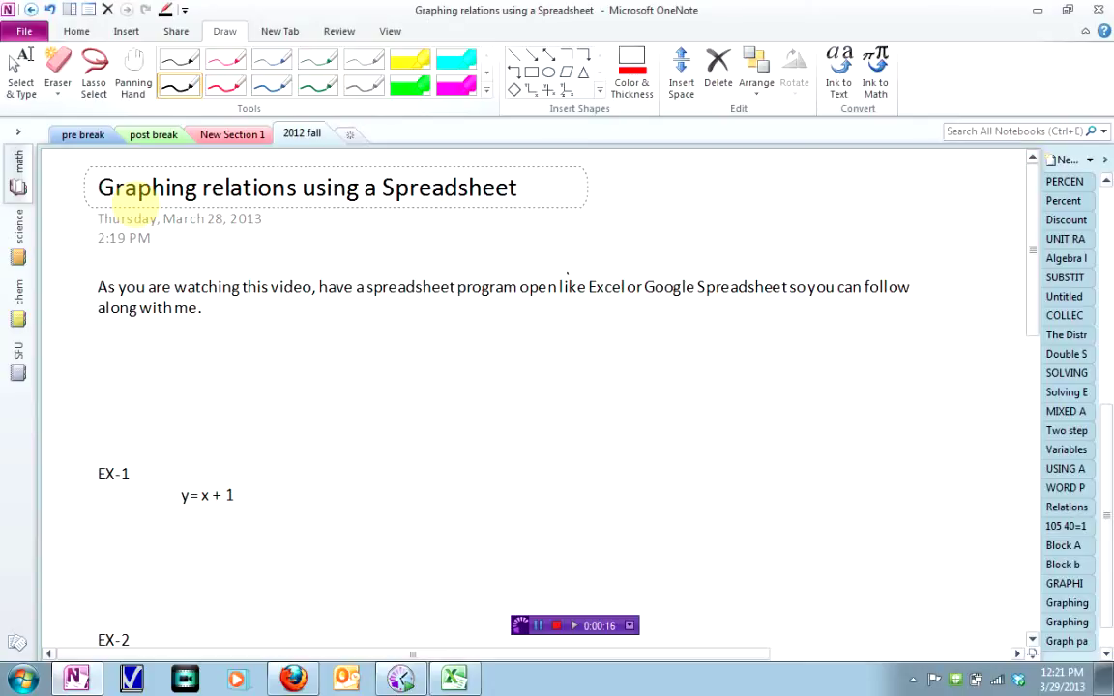
Underline the page title and the words "Excel" and "Google Spreadsheet" in black ink.
{"action": "left_click_drag", "start_coordinate": [98, 196], "coordinate": [517, 202]}
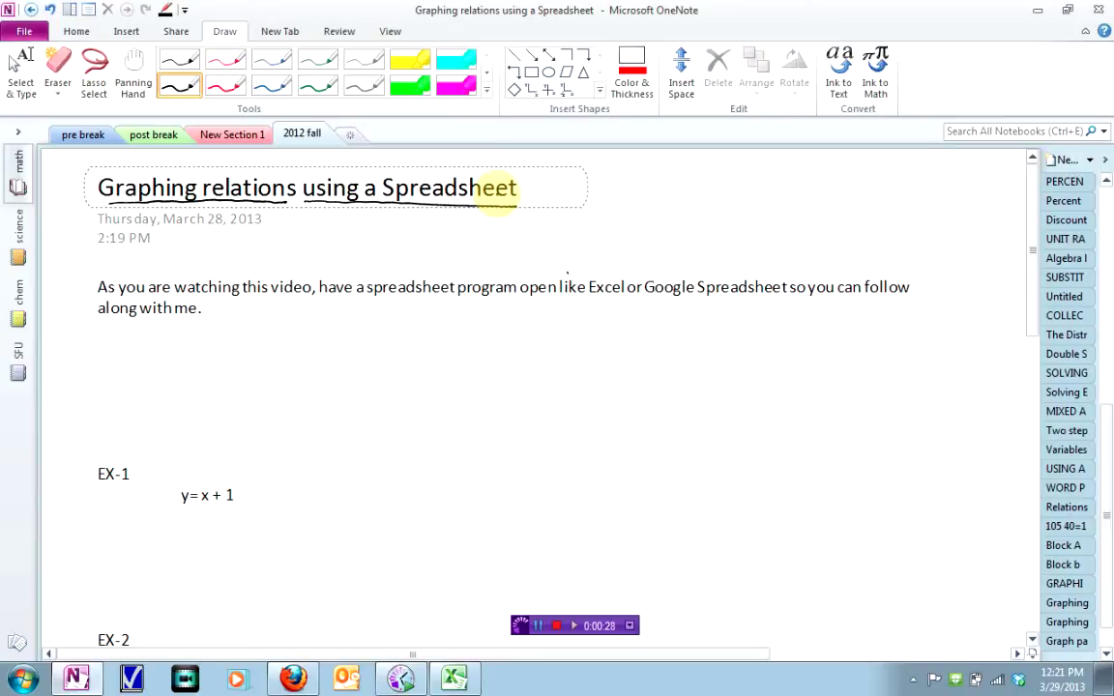
{"action": "left_click_drag", "start_coordinate": [588, 293], "coordinate": [623, 294]}
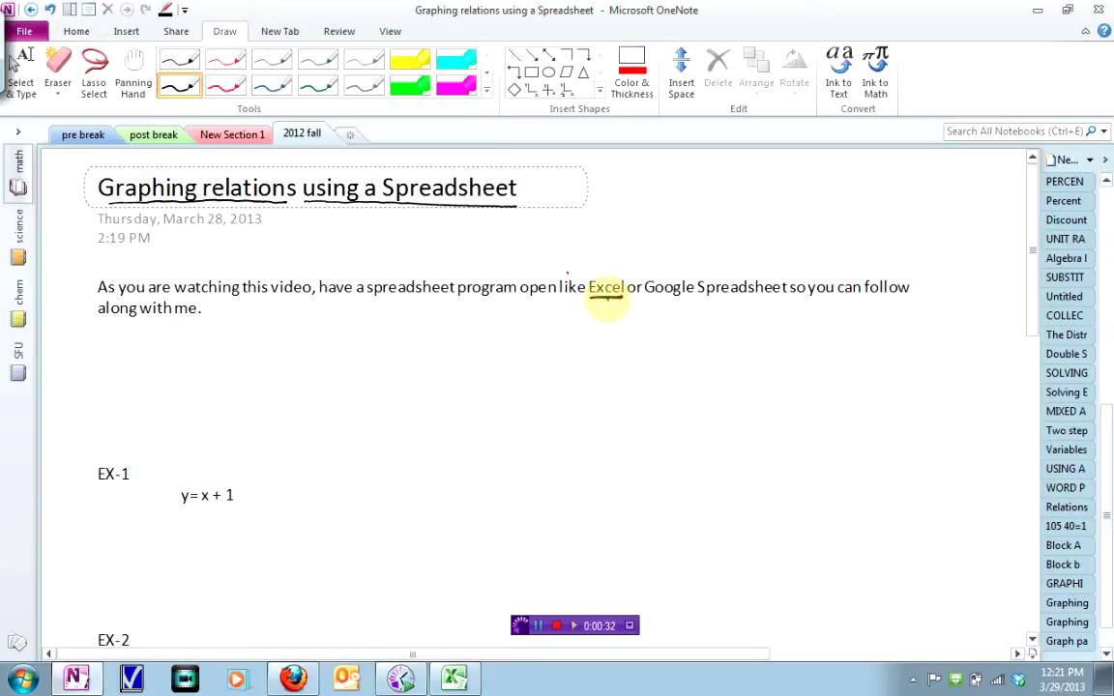
{"action": "left_click_drag", "start_coordinate": [644, 297], "coordinate": [786, 299]}
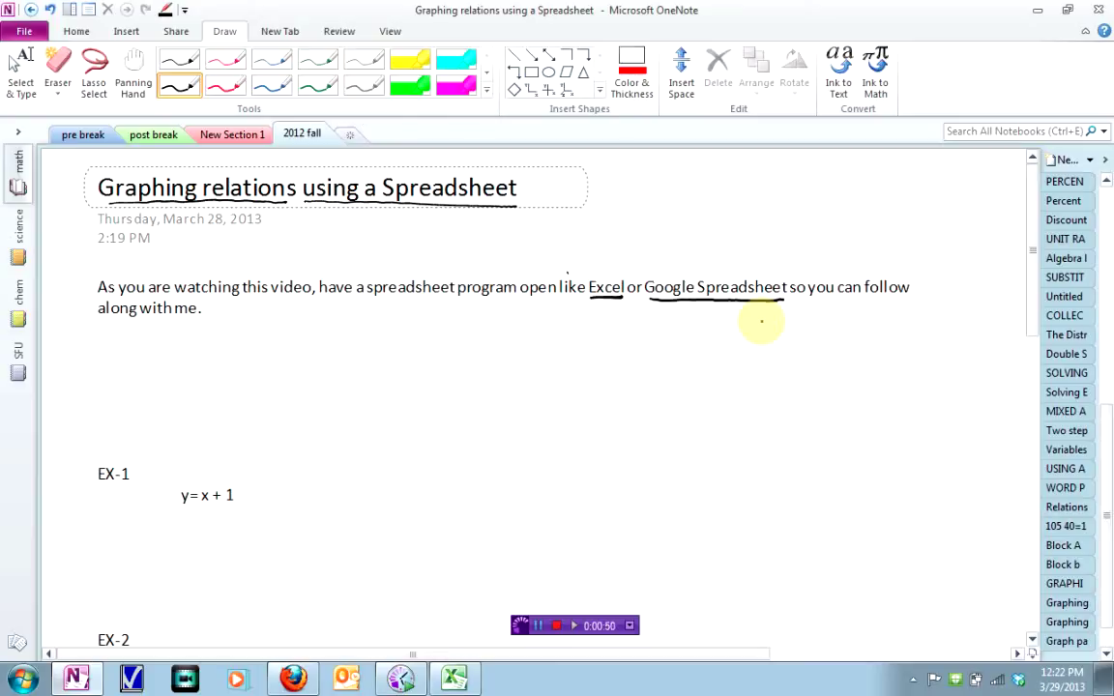
Look over the blank Excel workbook, the untitled Google spreadsheet in Firefox and the file types Google Drive can create.
{"action": "left_click", "coordinate": [455, 677]}
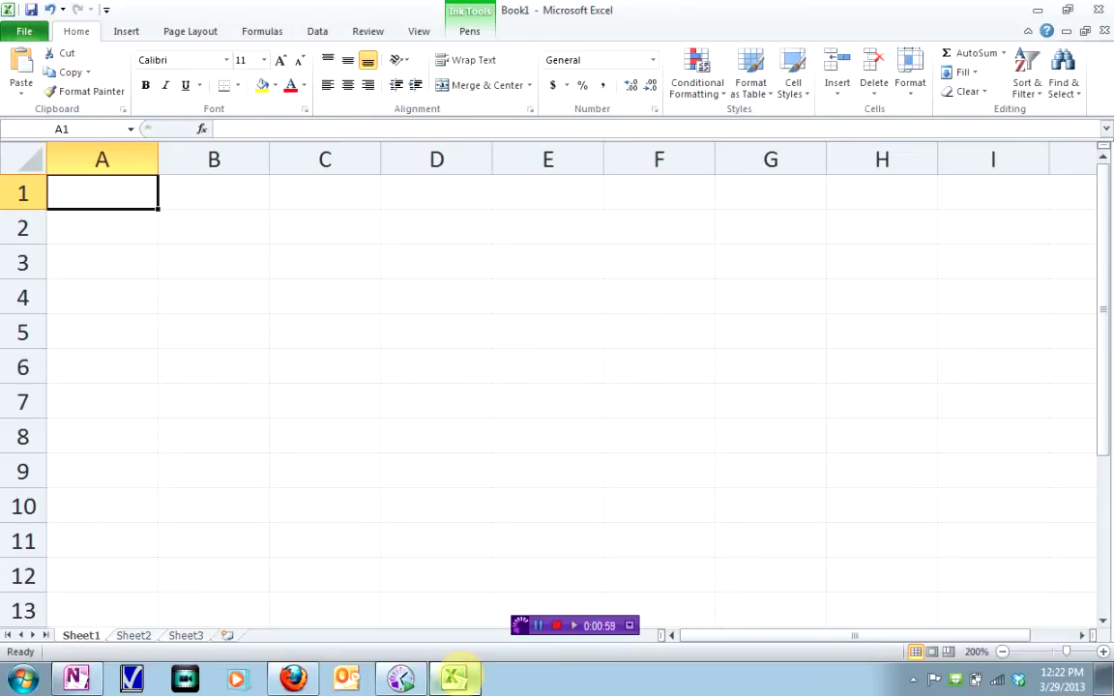
{"action": "left_click", "coordinate": [293, 679]}
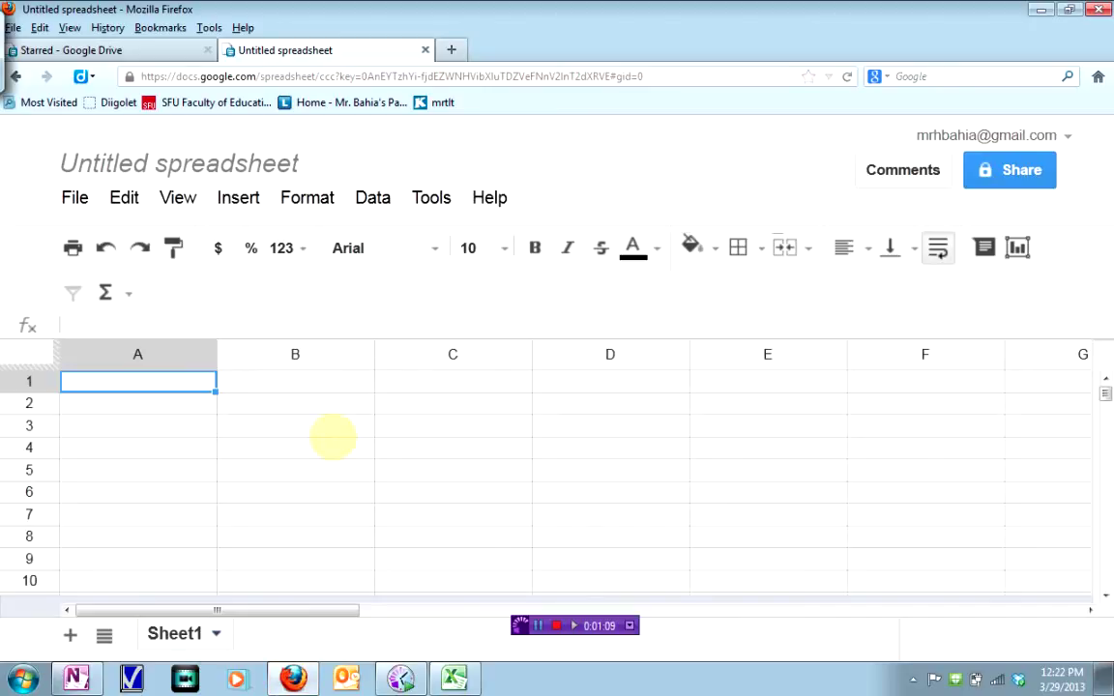
{"action": "left_click", "coordinate": [154, 47]}
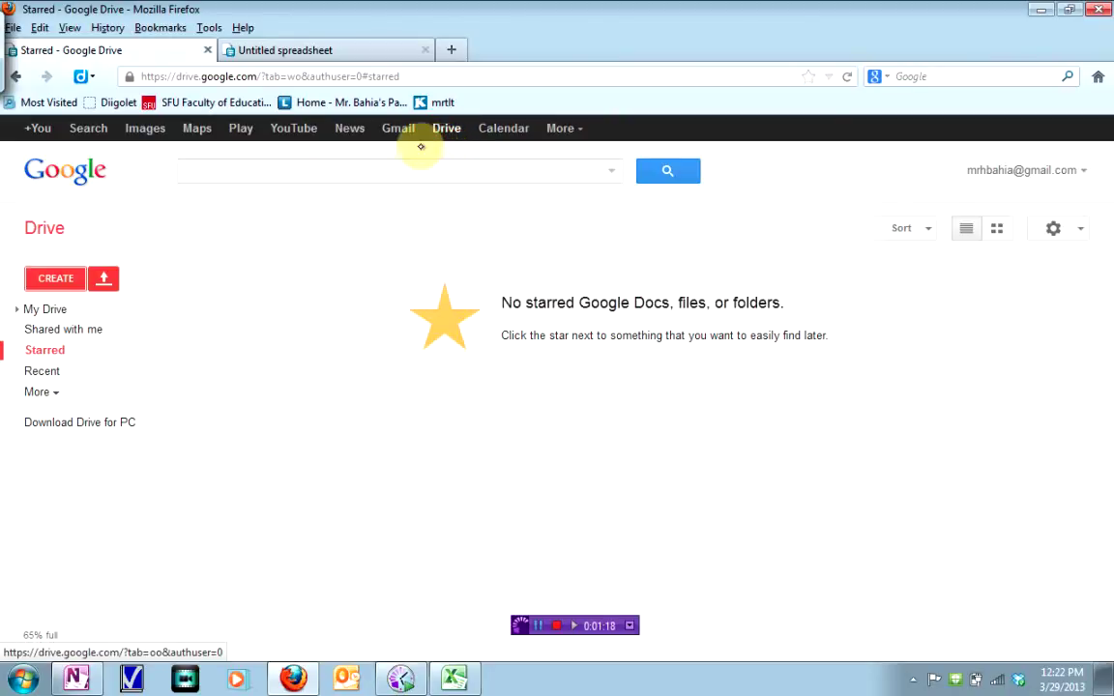
{"action": "left_click", "coordinate": [58, 279]}
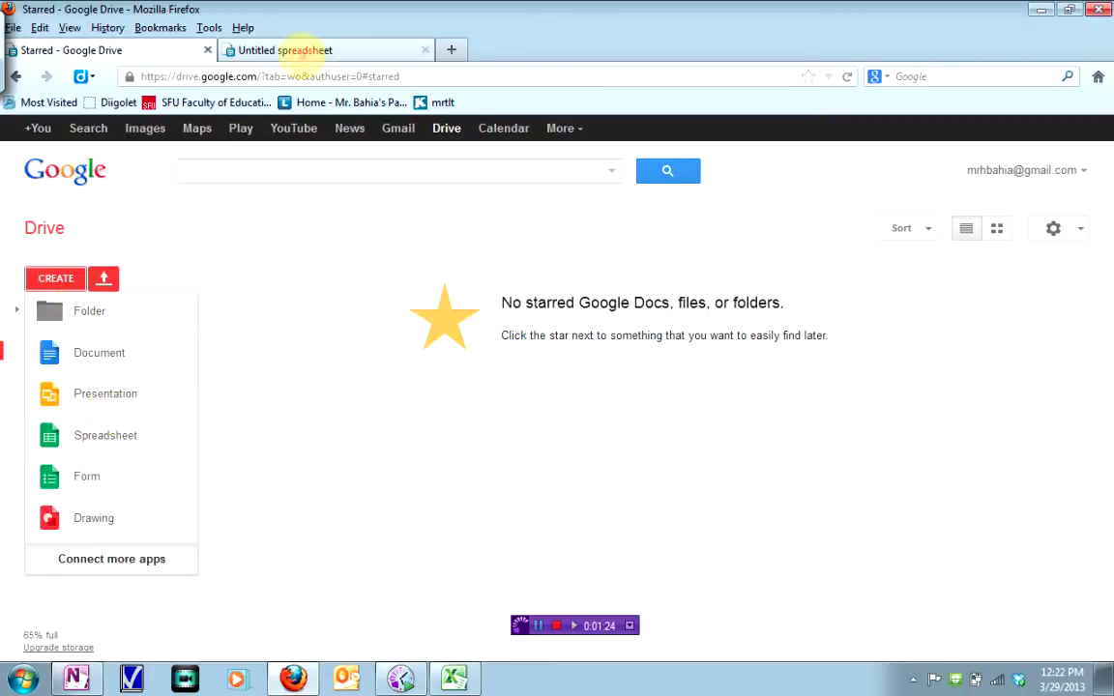
{"action": "left_click", "coordinate": [298, 54]}
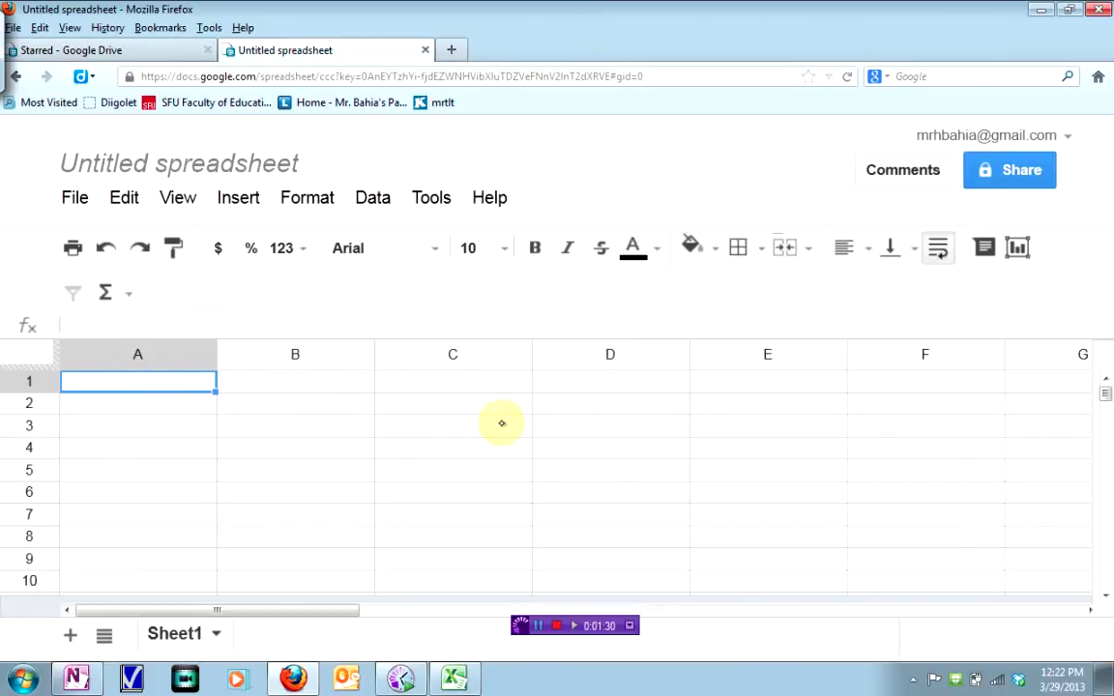
{"action": "left_click", "coordinate": [454, 679]}
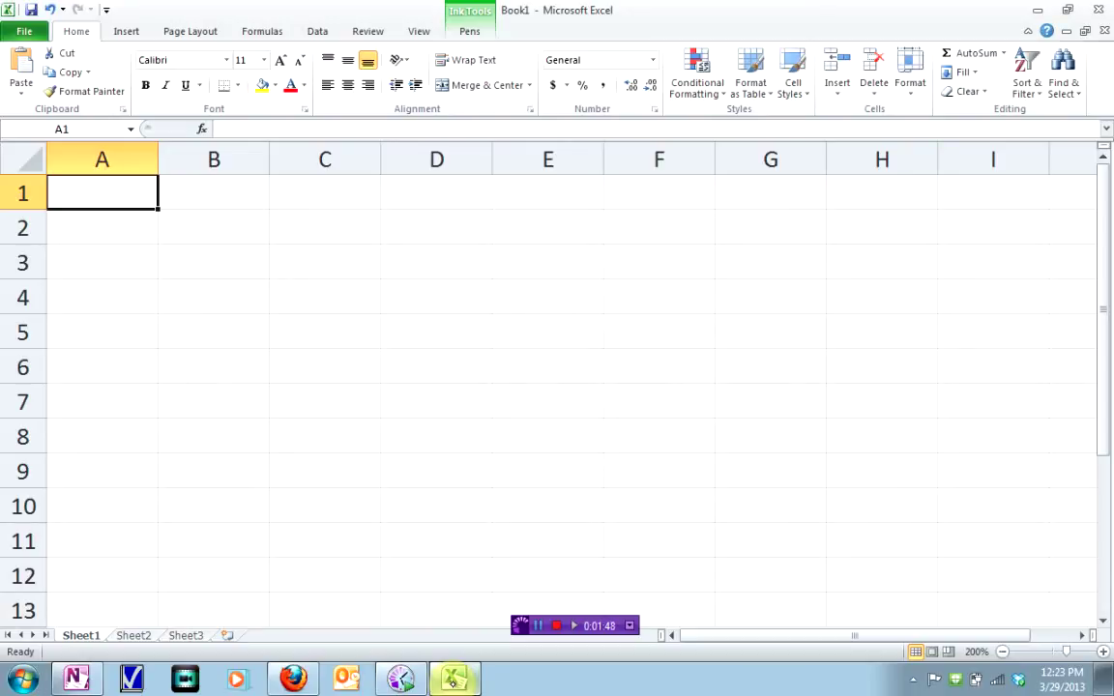
Back in the OneNote page, underline "As you are watching this video" and draw double boxes around "Excel" and "Google Spreadsheet".
{"action": "left_click", "coordinate": [74, 679]}
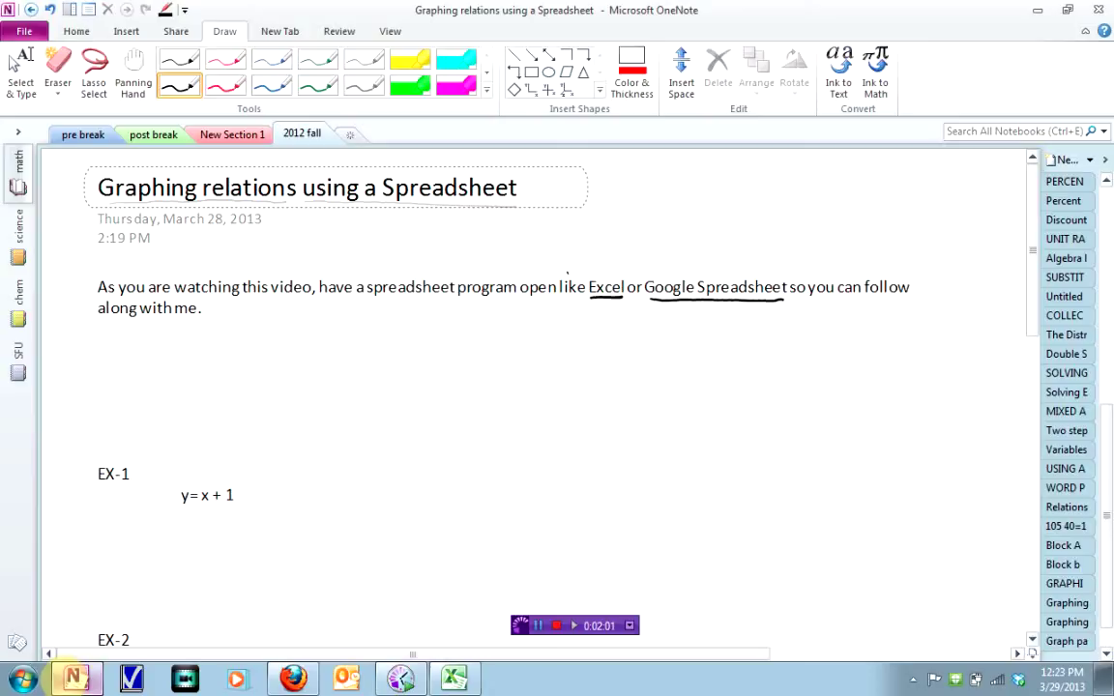
{"action": "left_click_drag", "start_coordinate": [96, 290], "coordinate": [293, 298]}
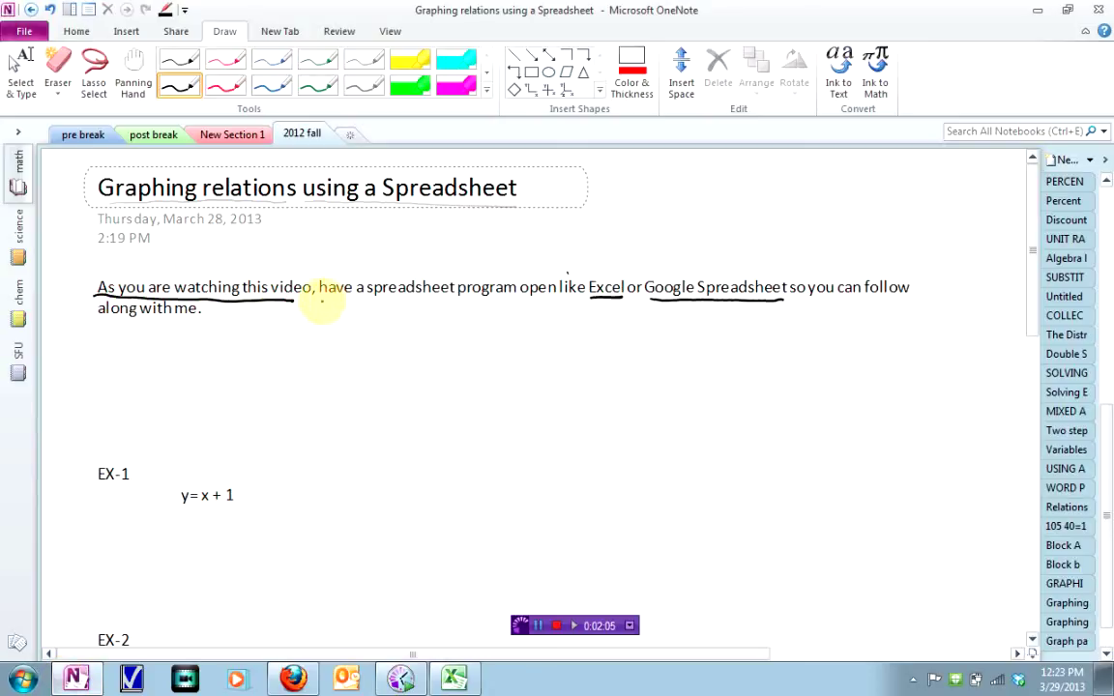
{"action": "mouse_move", "coordinate": [624, 268]}
{"action": "left_mouse_down"}
{"action": "mouse_move", "coordinate": [607, 304]}
{"action": "mouse_move", "coordinate": [635, 261]}
{"action": "left_mouse_up"}
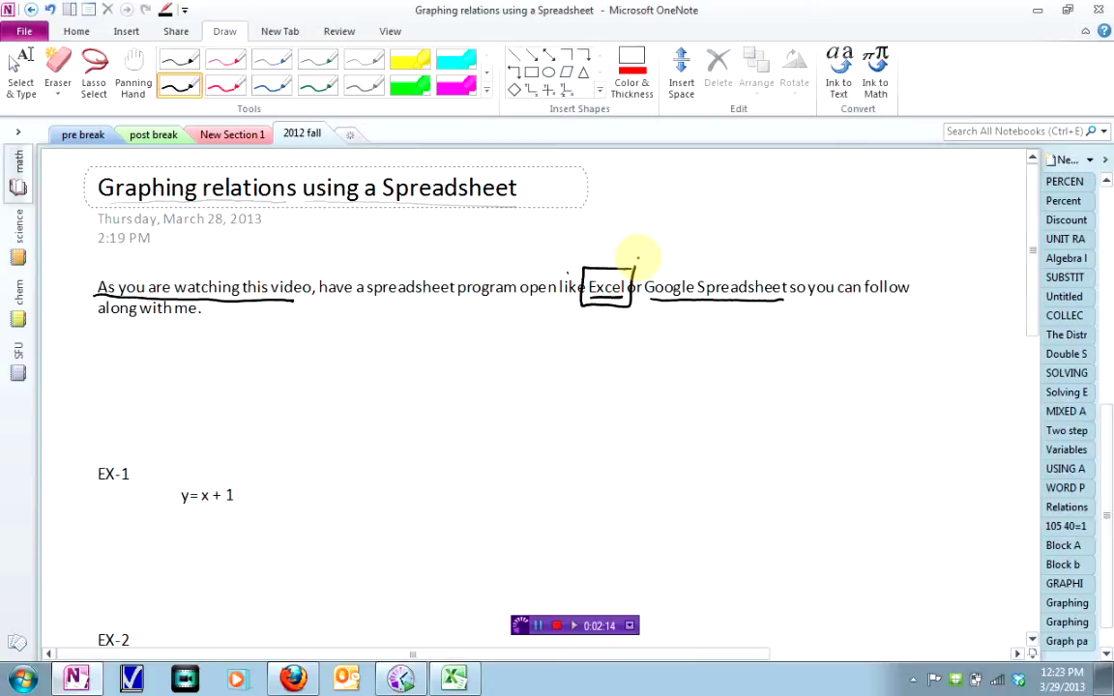
{"action": "mouse_move", "coordinate": [746, 256]}
{"action": "left_mouse_down"}
{"action": "mouse_move", "coordinate": [654, 259]}
{"action": "mouse_move", "coordinate": [643, 300]}
{"action": "mouse_move", "coordinate": [769, 307]}
{"action": "mouse_move", "coordinate": [787, 281]}
{"action": "mouse_move", "coordinate": [743, 258]}
{"action": "left_mouse_up"}
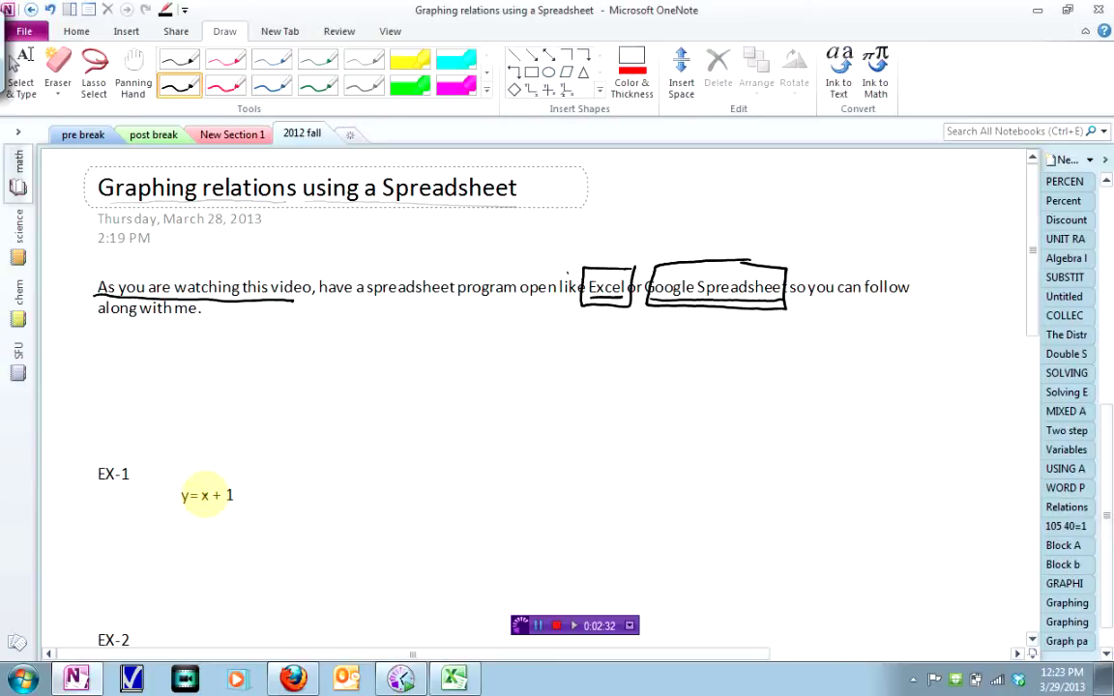
{"action": "mouse_move", "coordinate": [622, 261]}
{"action": "left_mouse_down"}
{"action": "mouse_move", "coordinate": [579, 298]}
{"action": "mouse_move", "coordinate": [635, 281]}
{"action": "left_mouse_up"}
{"action": "left_click_drag", "start_coordinate": [758, 259], "coordinate": [782, 259]}
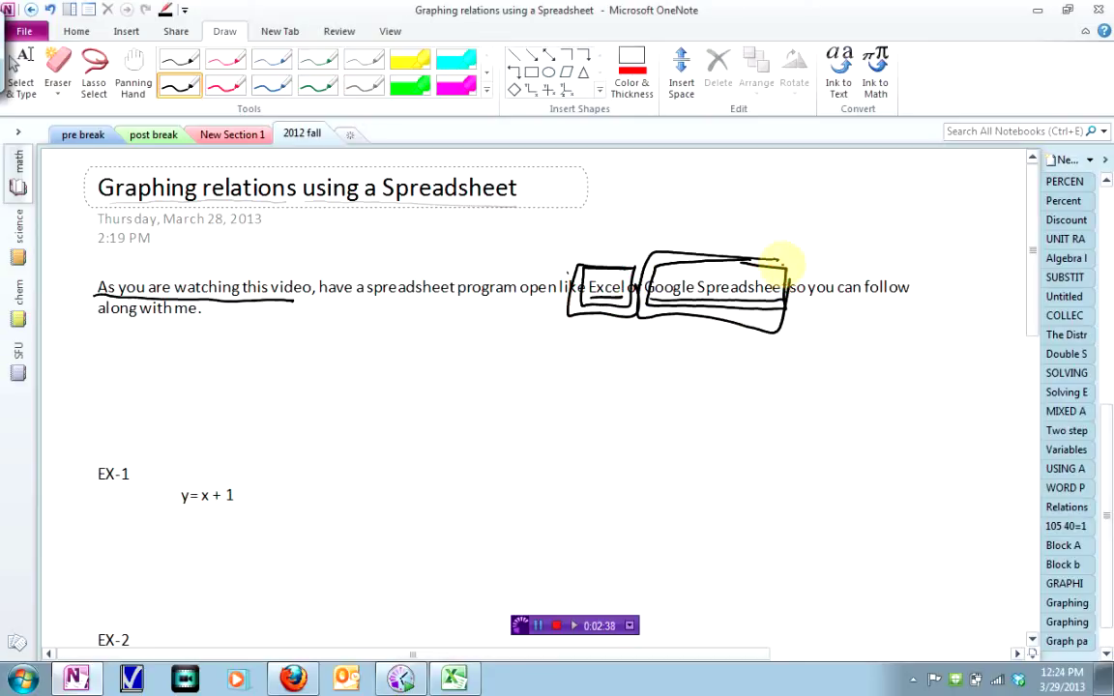
Underline the EX-1 equation y = x + 1 and draw a check mark beneath each of the two boxed program names.
{"action": "left_click_drag", "start_coordinate": [176, 511], "coordinate": [237, 510]}
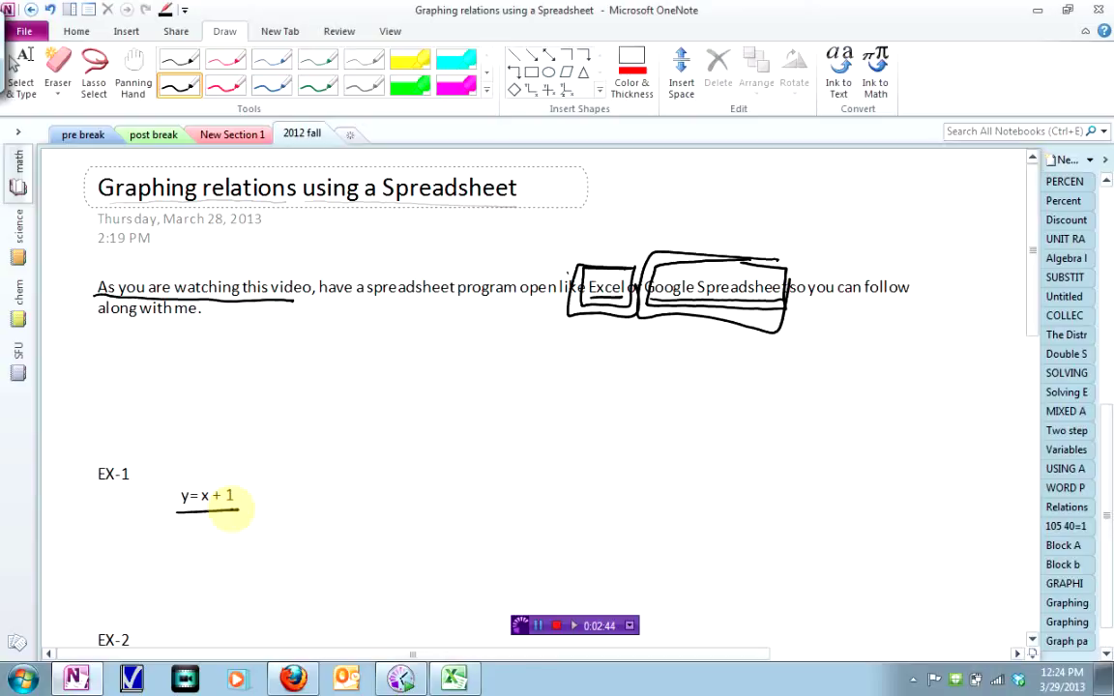
{"action": "left_click_drag", "start_coordinate": [587, 339], "coordinate": [615, 334]}
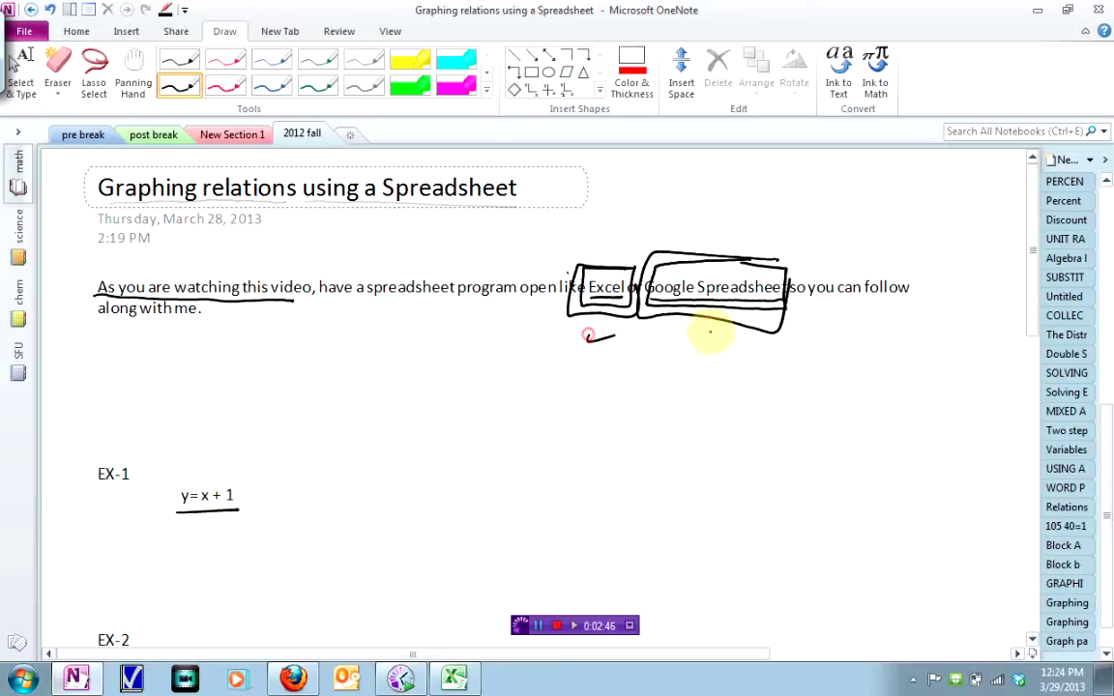
{"action": "left_click_drag", "start_coordinate": [712, 337], "coordinate": [743, 331]}
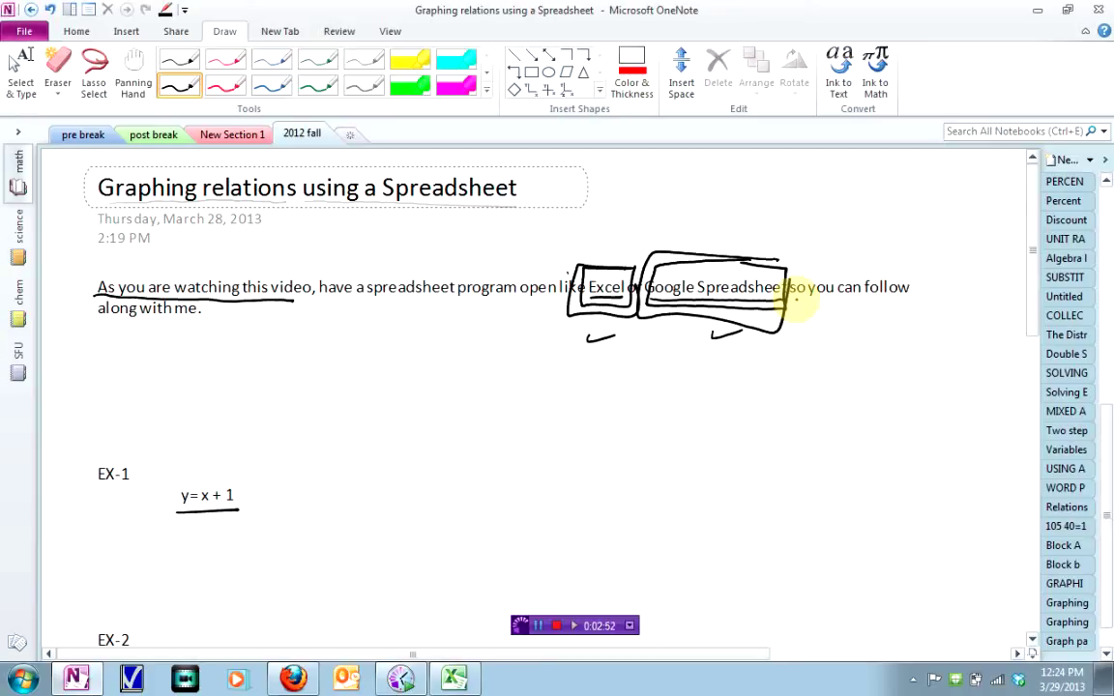
Switch to the blank Excel workbook, open the on-screen keyboard and move it clear of the first rows, leaving A1 empty for editing.
{"action": "mouse_move", "coordinate": [455, 677]}
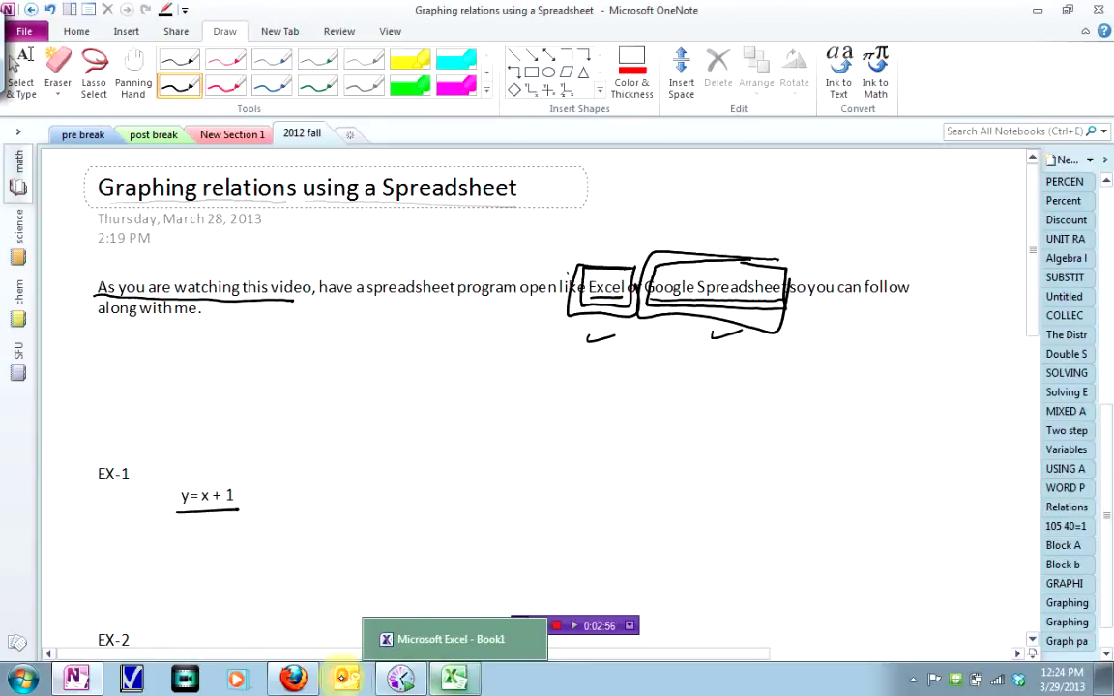
{"action": "left_click", "coordinate": [455, 679]}
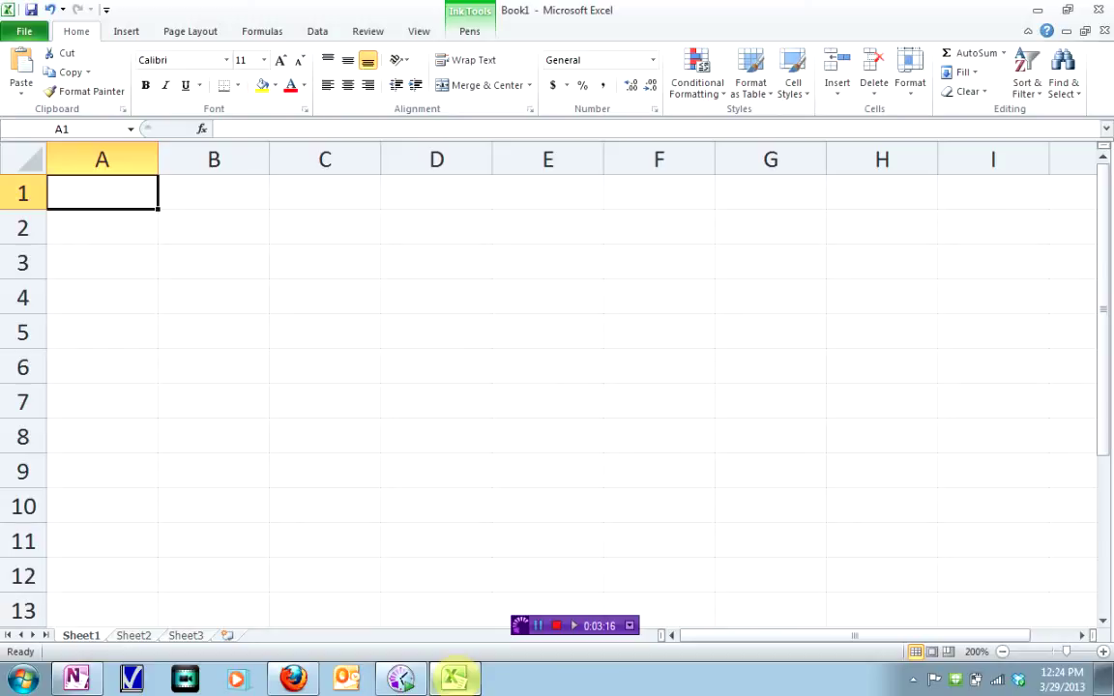
{"action": "left_click", "coordinate": [19, 72]}
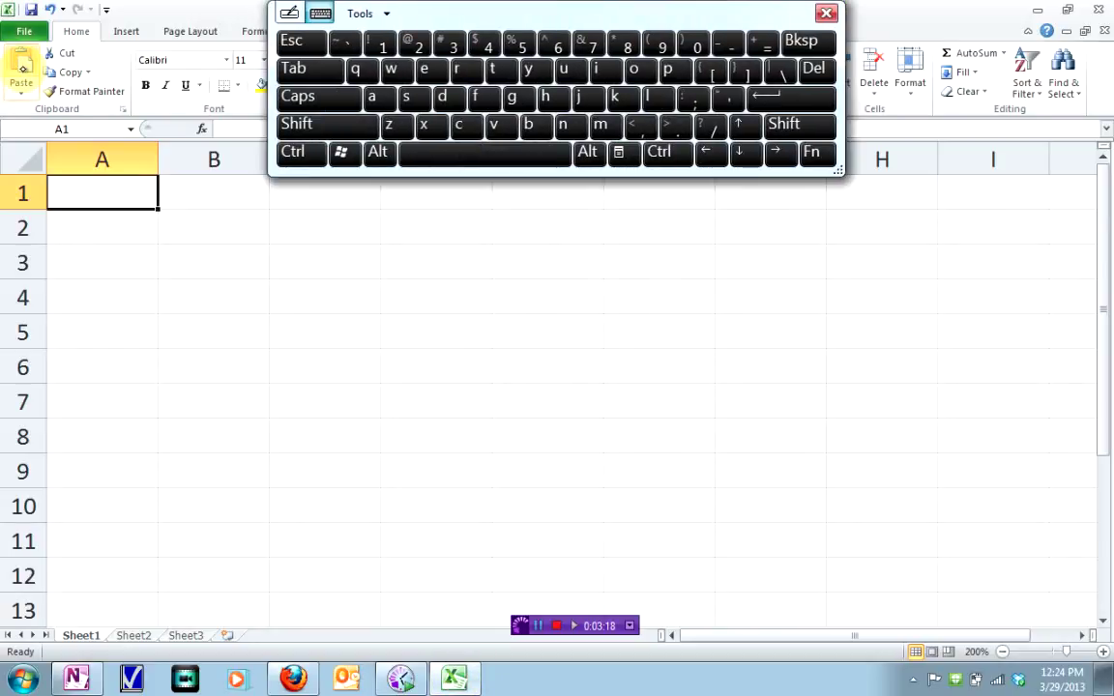
{"action": "left_click", "coordinate": [578, 96]}
{"action": "left_click_drag", "start_coordinate": [565, 12], "coordinate": [675, 358]}
{"action": "left_click", "coordinate": [912, 395]}
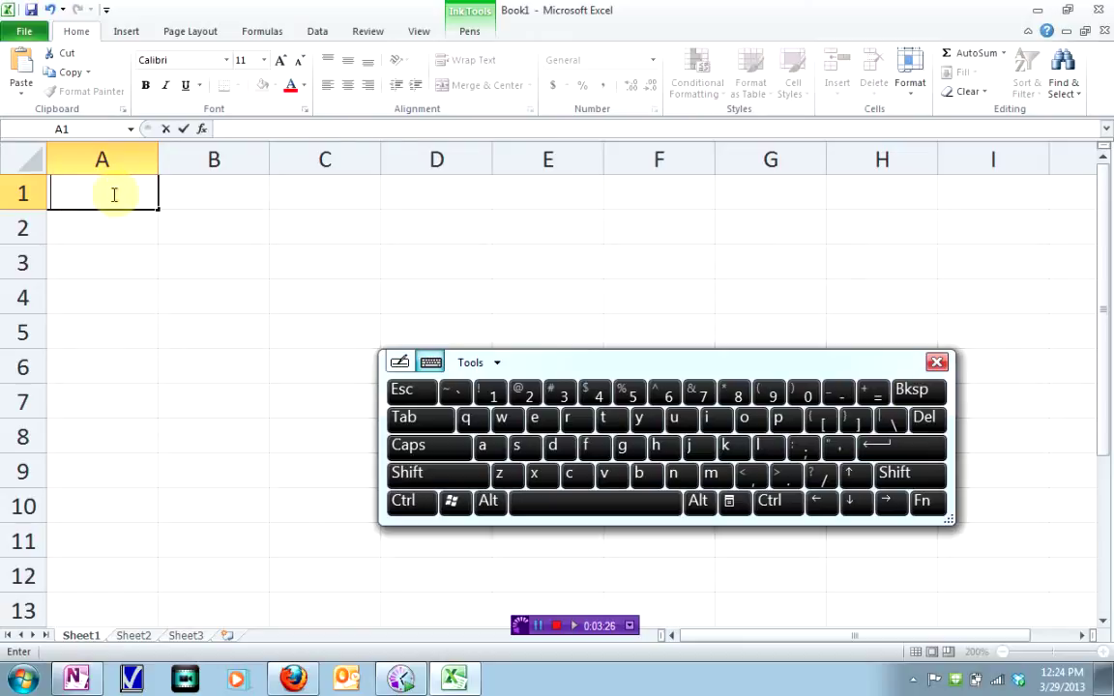
Enter the label EX-1 in cell A1.
{"action": "left_click", "coordinate": [437, 449]}
{"action": "left_click", "coordinate": [534, 417]}
{"action": "left_click", "coordinate": [535, 473]}
{"action": "left_click", "coordinate": [839, 393]}
{"action": "left_click", "coordinate": [493, 391]}
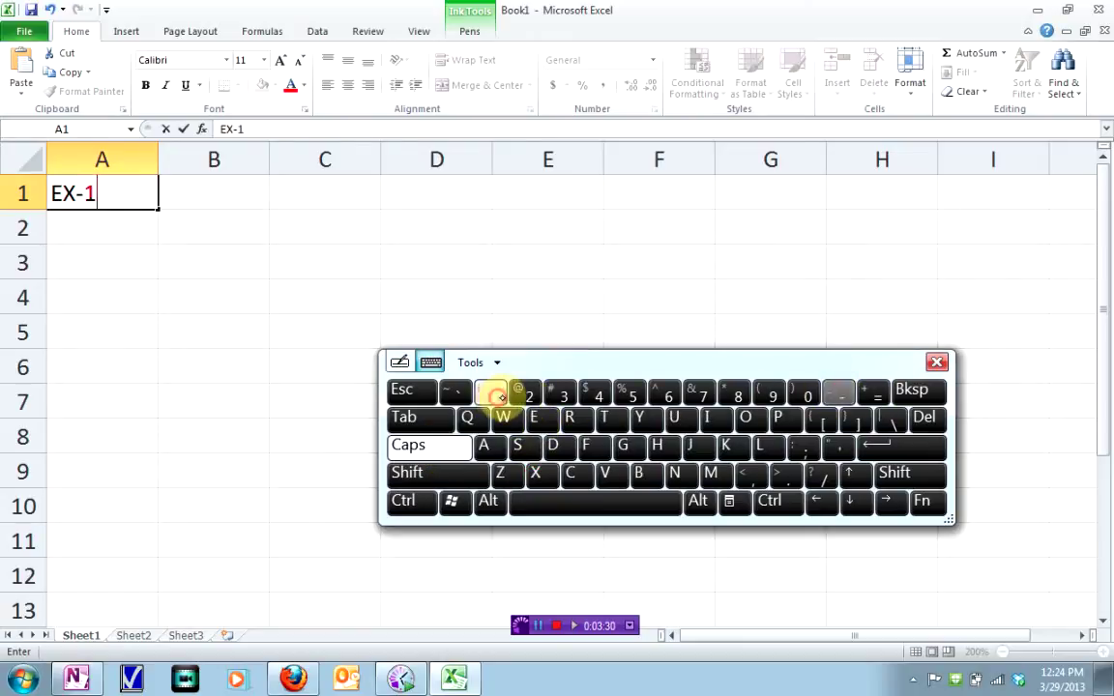
Enter the equation y=x+1 as text in cell B1, beside the EX-1 label.
{"action": "left_click", "coordinate": [201, 199]}
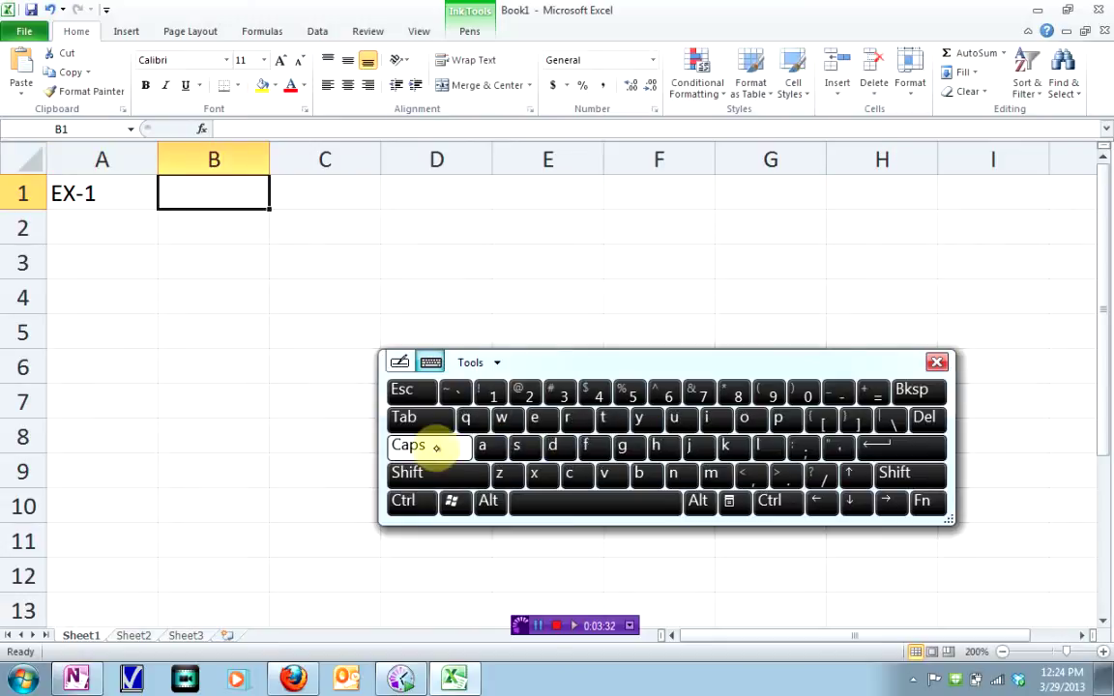
{"action": "left_click", "coordinate": [422, 445]}
{"action": "left_click", "coordinate": [640, 418]}
{"action": "left_click", "coordinate": [874, 393]}
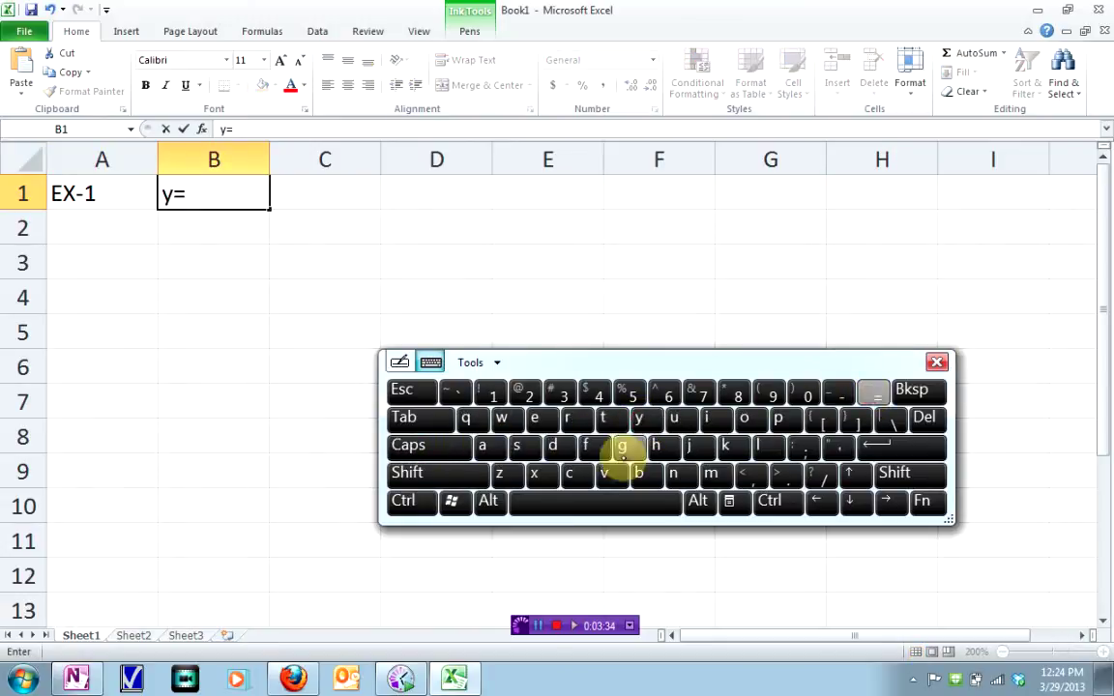
{"action": "left_click", "coordinate": [535, 473]}
{"action": "left_click", "coordinate": [894, 473]}
{"action": "left_click", "coordinate": [873, 393]}
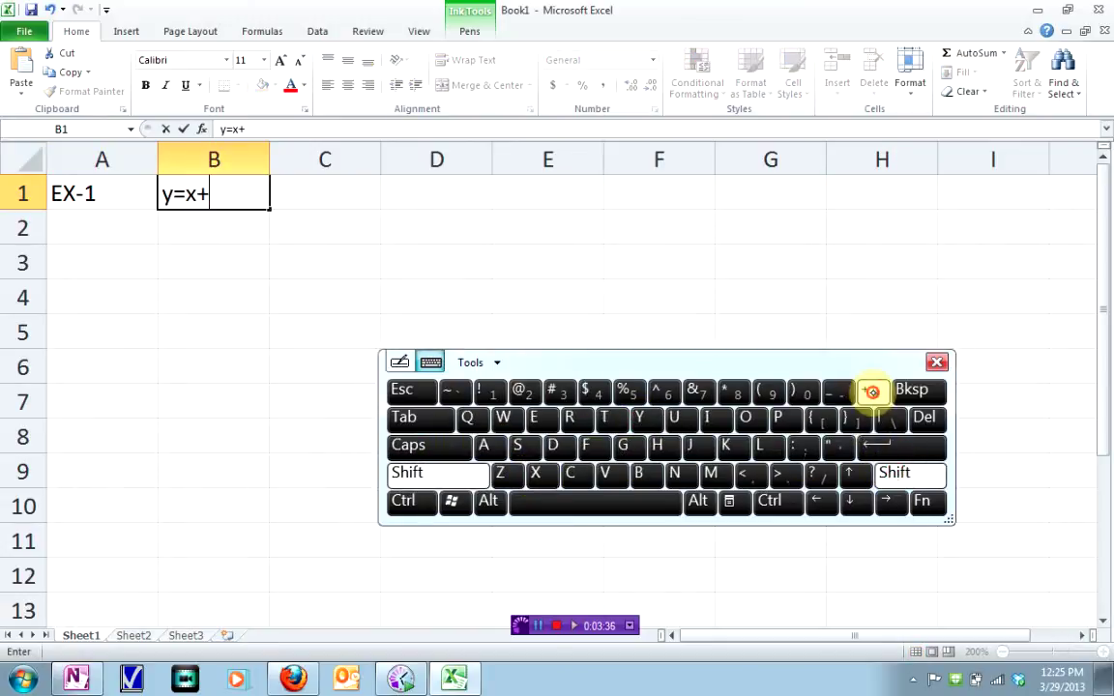
{"action": "left_click", "coordinate": [491, 393]}
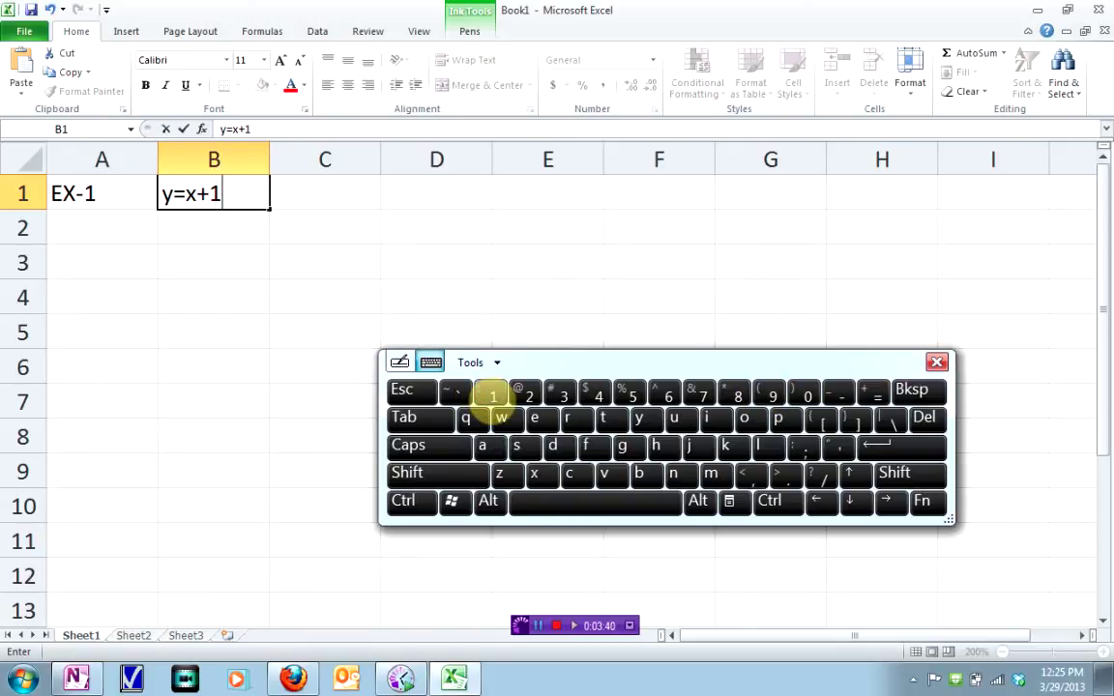
{"action": "left_click", "coordinate": [219, 195]}
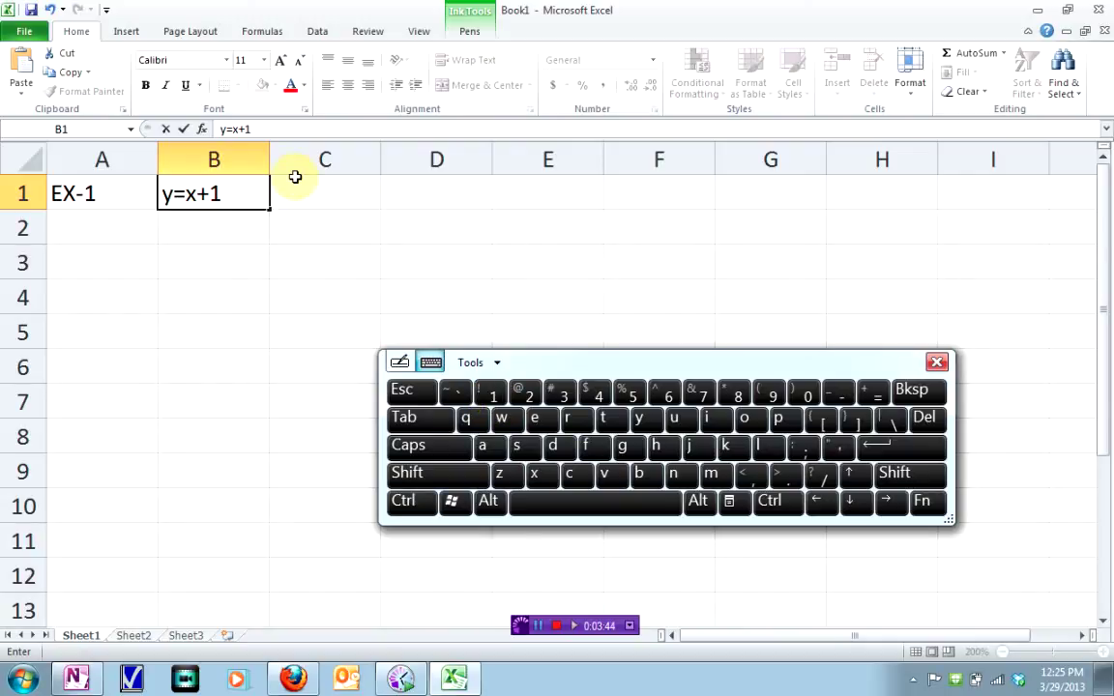
Switch to the untitled Google spreadsheet in Firefox, move the on-screen keyboard off columns A to C, and enter ex-1 in cell A1.
{"action": "left_click", "coordinate": [293, 678]}
{"action": "left_click_drag", "start_coordinate": [643, 363], "coordinate": [793, 326]}
{"action": "left_click", "coordinate": [264, 383]}
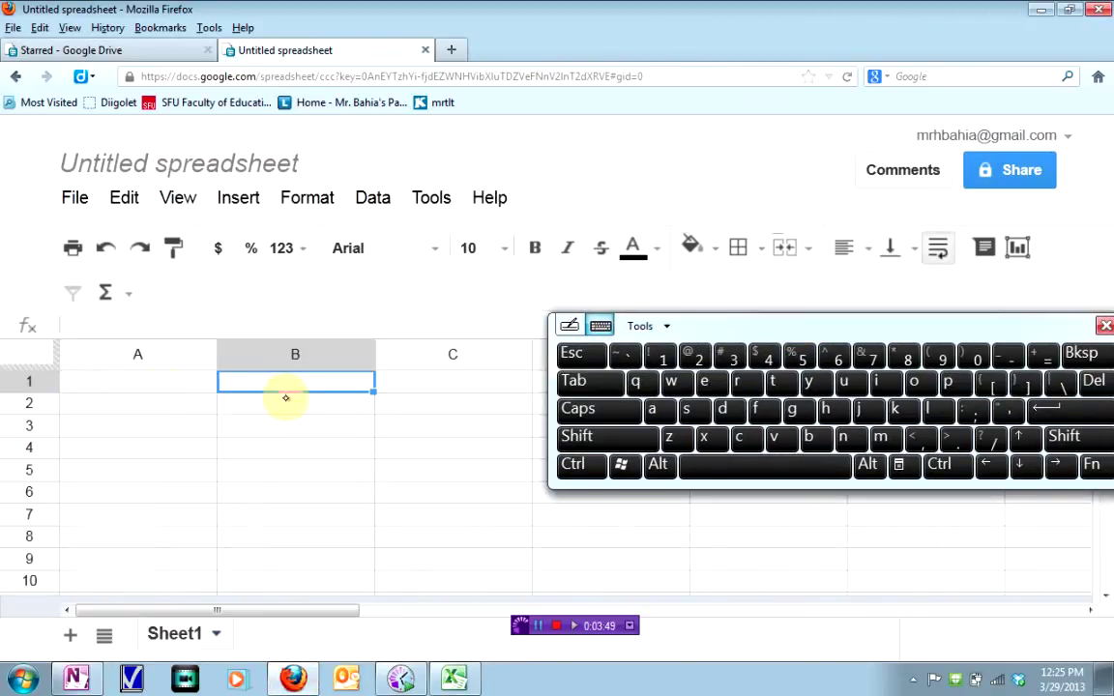
{"action": "left_click", "coordinate": [162, 383]}
{"action": "left_click", "coordinate": [709, 381]}
{"action": "left_click", "coordinate": [705, 437]}
{"action": "left_click", "coordinate": [1009, 356]}
{"action": "left_click", "coordinate": [664, 359]}
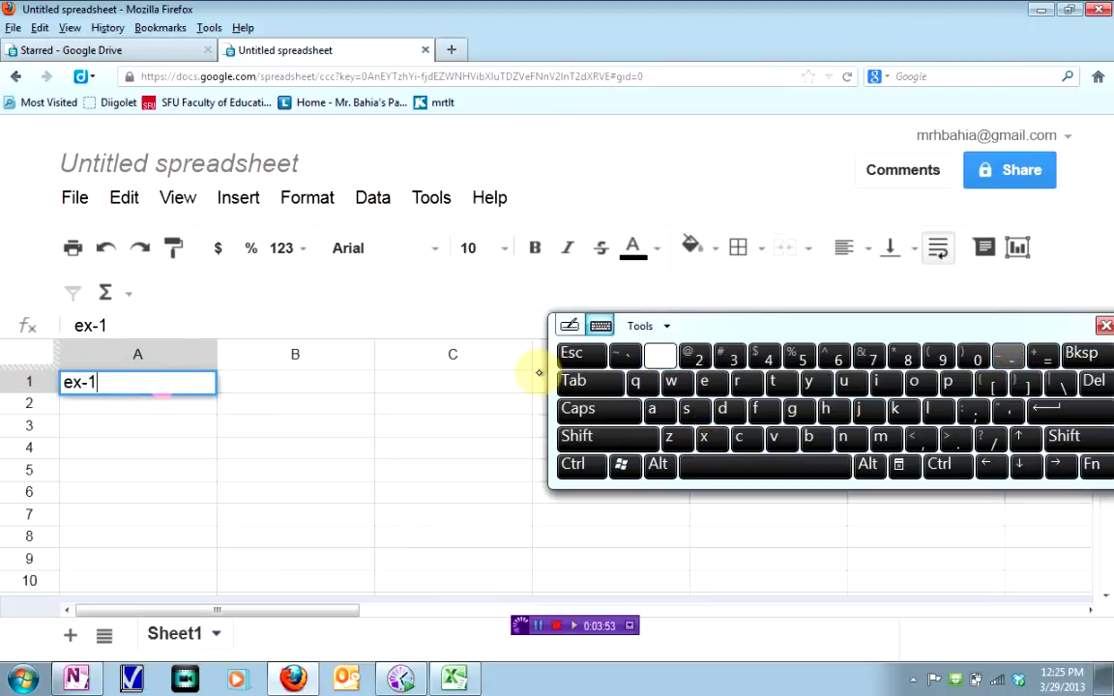
Enter the equation y=x+1 as text in cell B1 of the Google spreadsheet, and make A3 the active cell.
{"action": "left_click", "coordinate": [309, 381]}
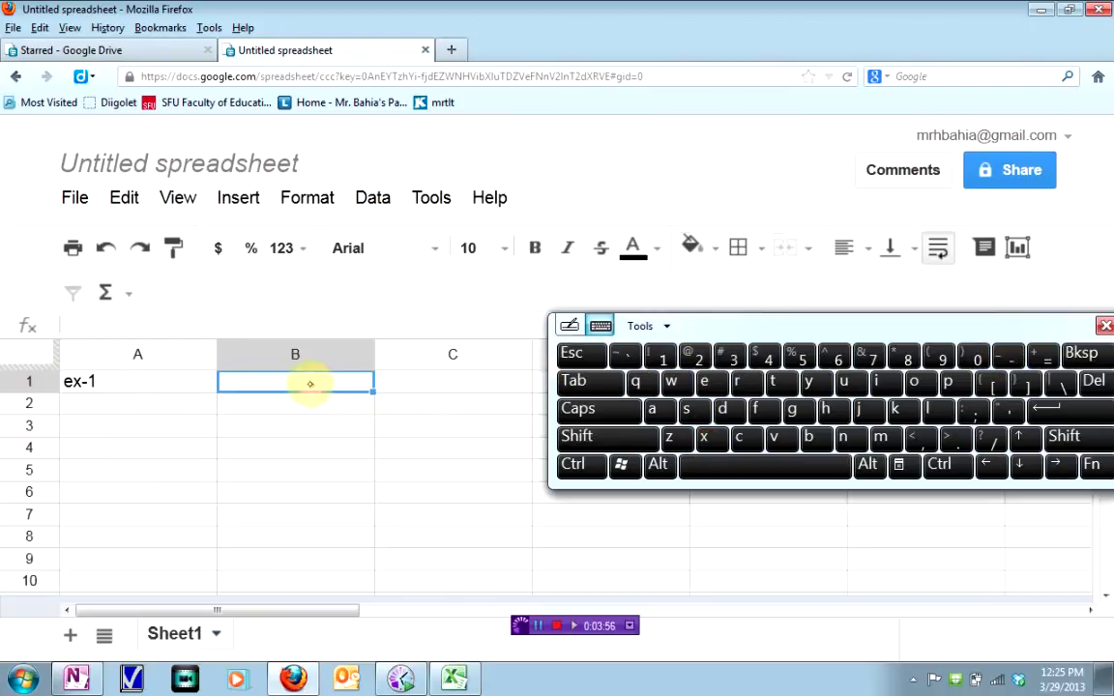
{"action": "left_click", "coordinate": [811, 381]}
{"action": "left_click", "coordinate": [1044, 356]}
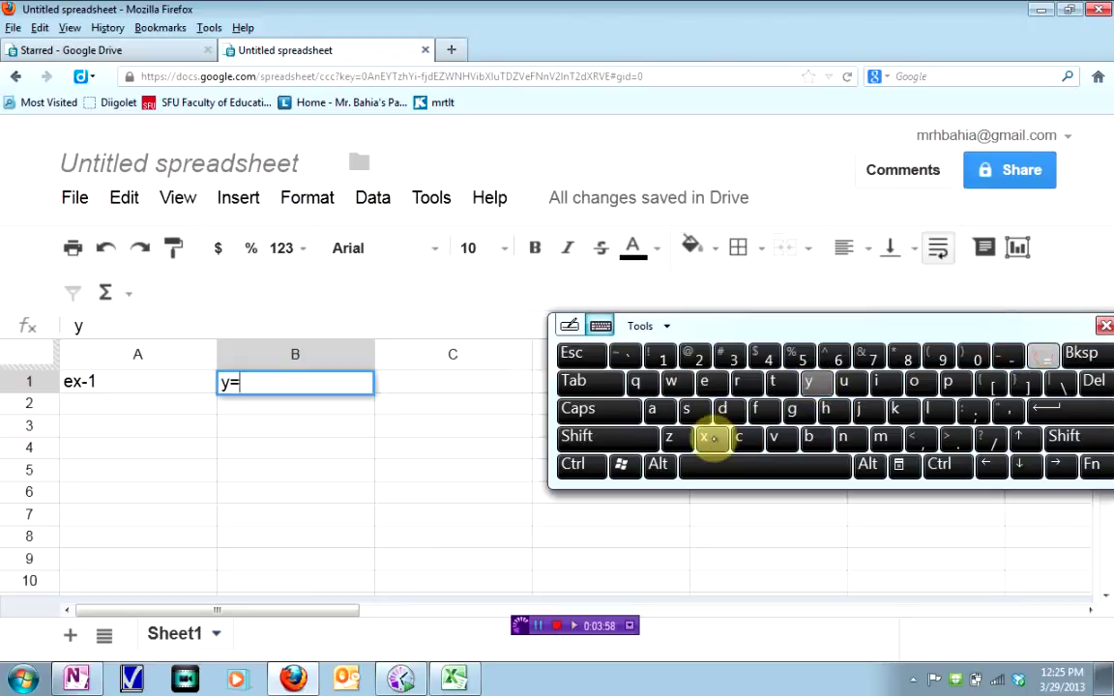
{"action": "left_click", "coordinate": [707, 437]}
{"action": "left_click", "coordinate": [1064, 436]}
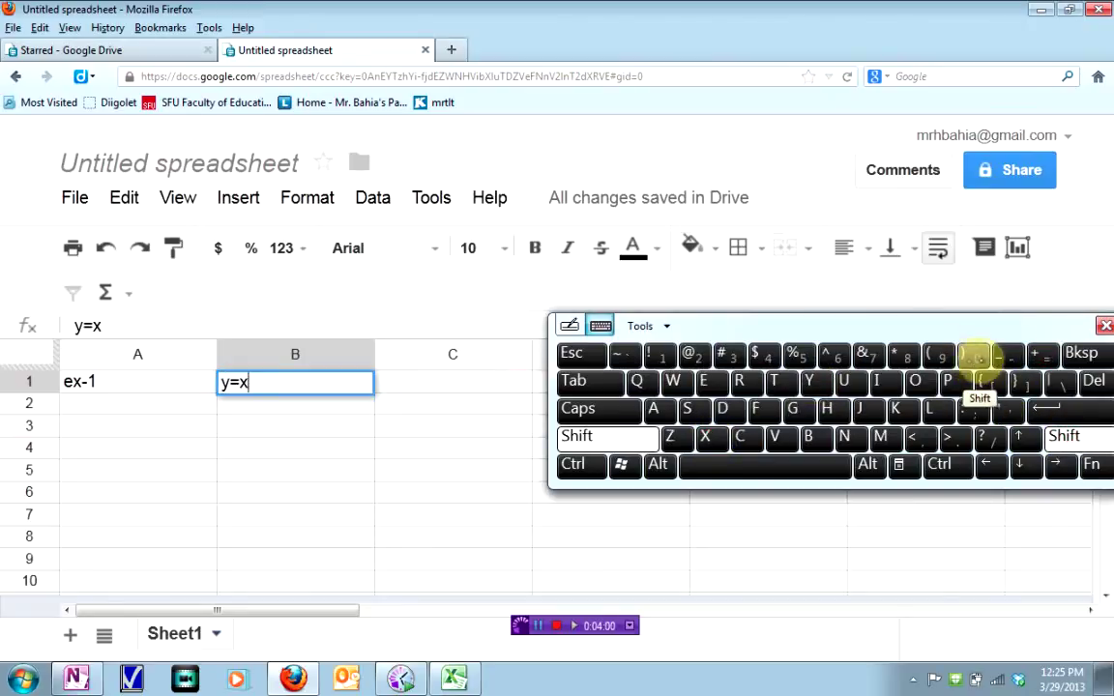
{"action": "left_click", "coordinate": [1038, 356]}
{"action": "left_click", "coordinate": [658, 356]}
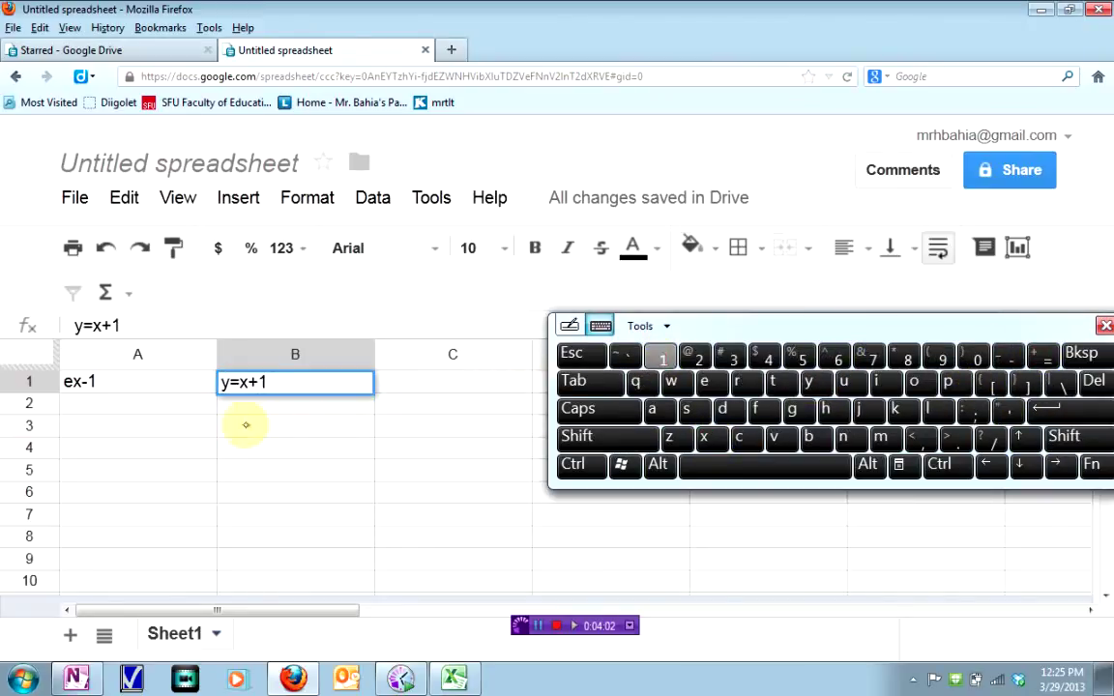
{"action": "left_click", "coordinate": [152, 426]}
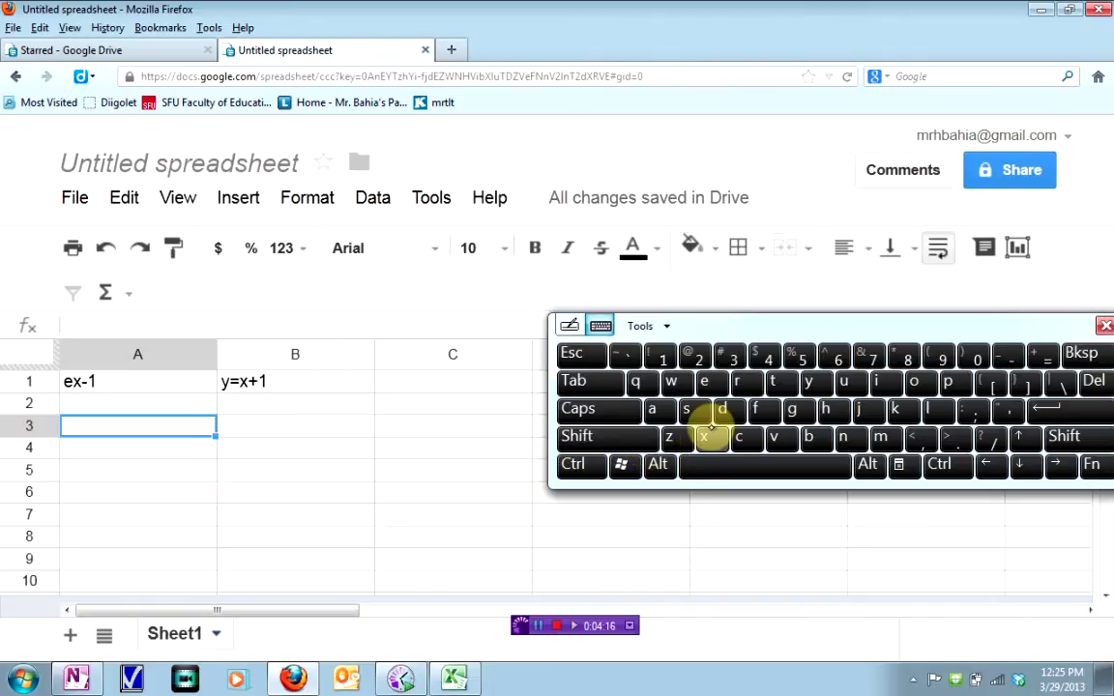
{"action": "left_click", "coordinate": [182, 426]}
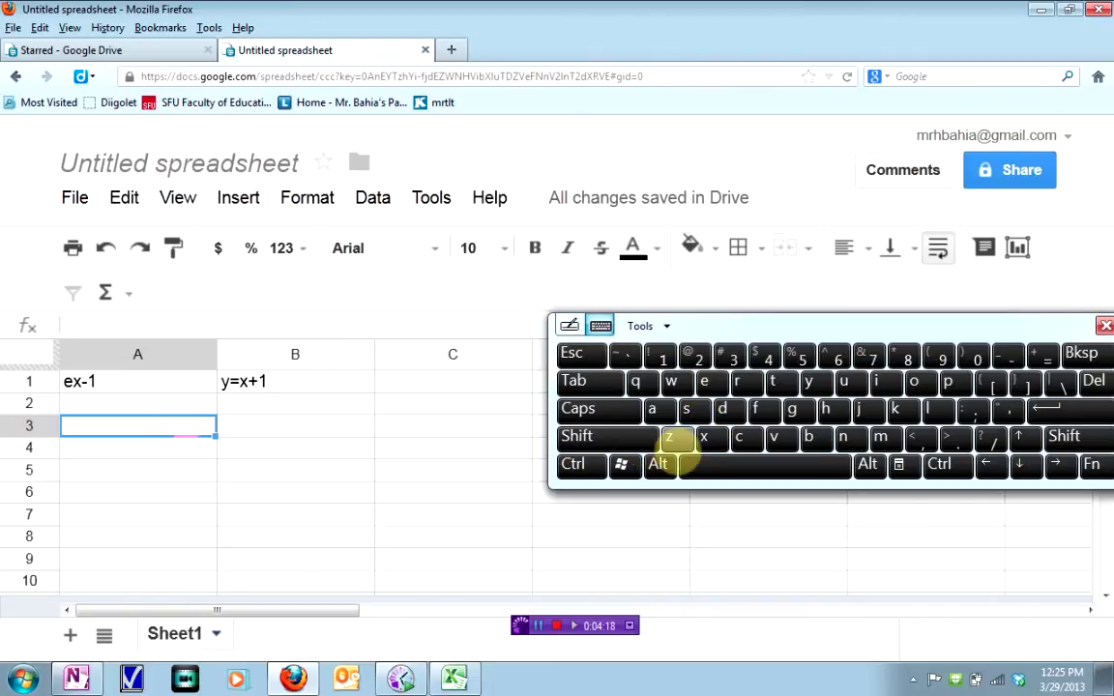
Move the on-screen keyboard closer, enter the headings x in A3 and y in B3, and make A4 the active cell.
{"action": "left_click_drag", "start_coordinate": [753, 326], "coordinate": [621, 330]}
{"action": "left_click", "coordinate": [571, 440]}
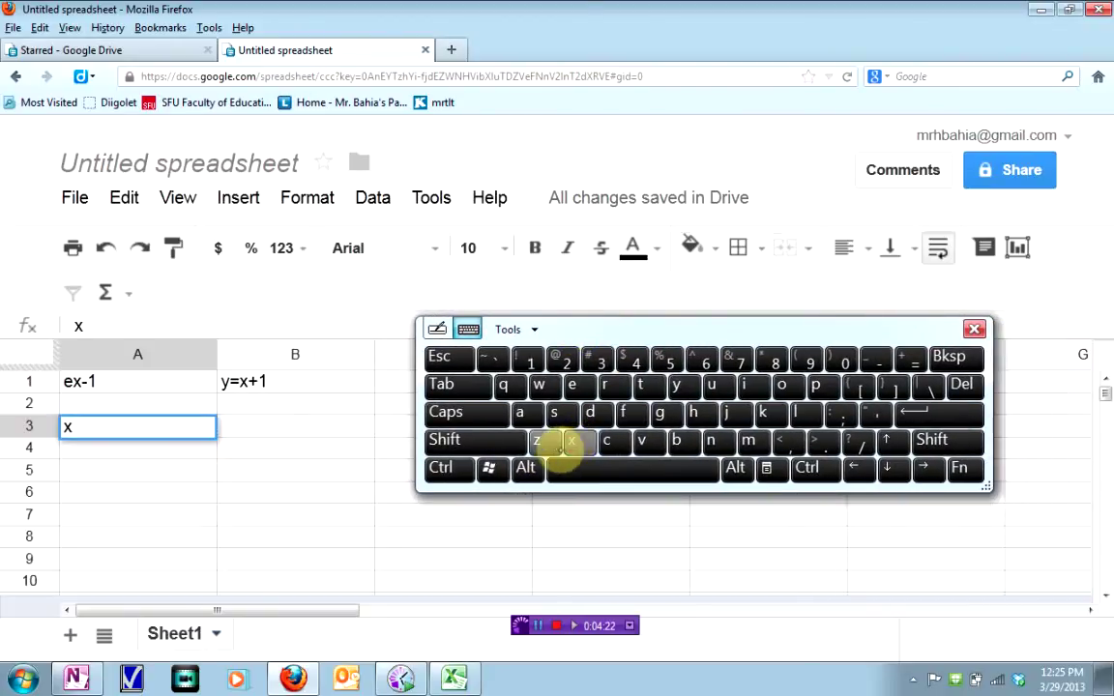
{"action": "left_click", "coordinate": [460, 389]}
{"action": "left_click", "coordinate": [676, 386]}
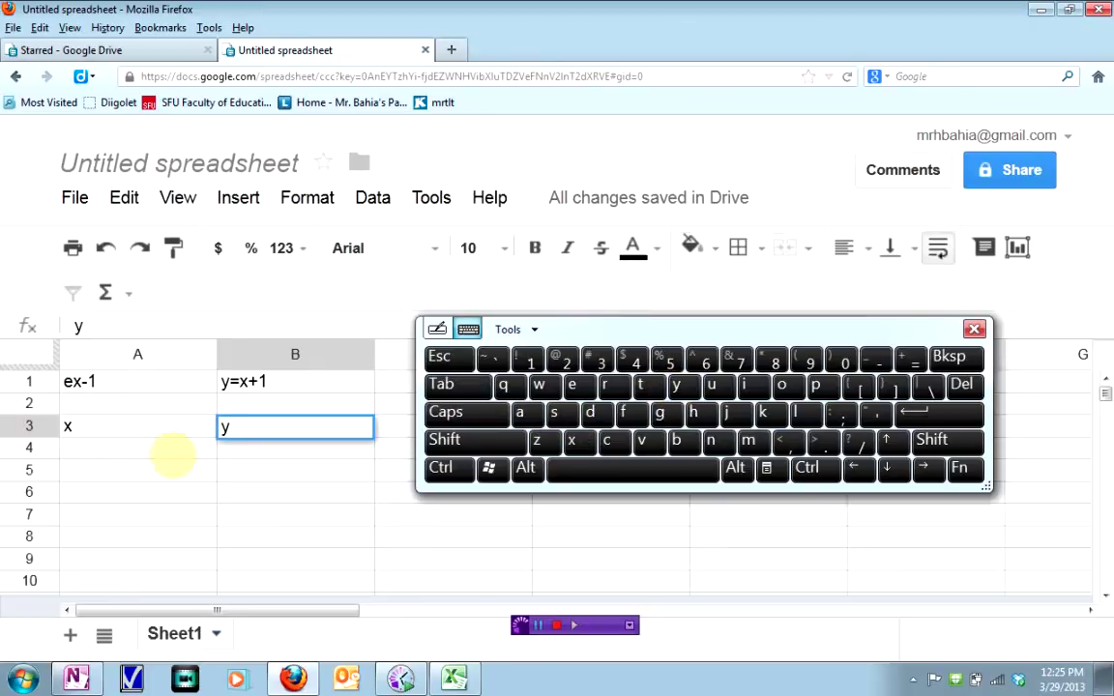
{"action": "left_click", "coordinate": [147, 450]}
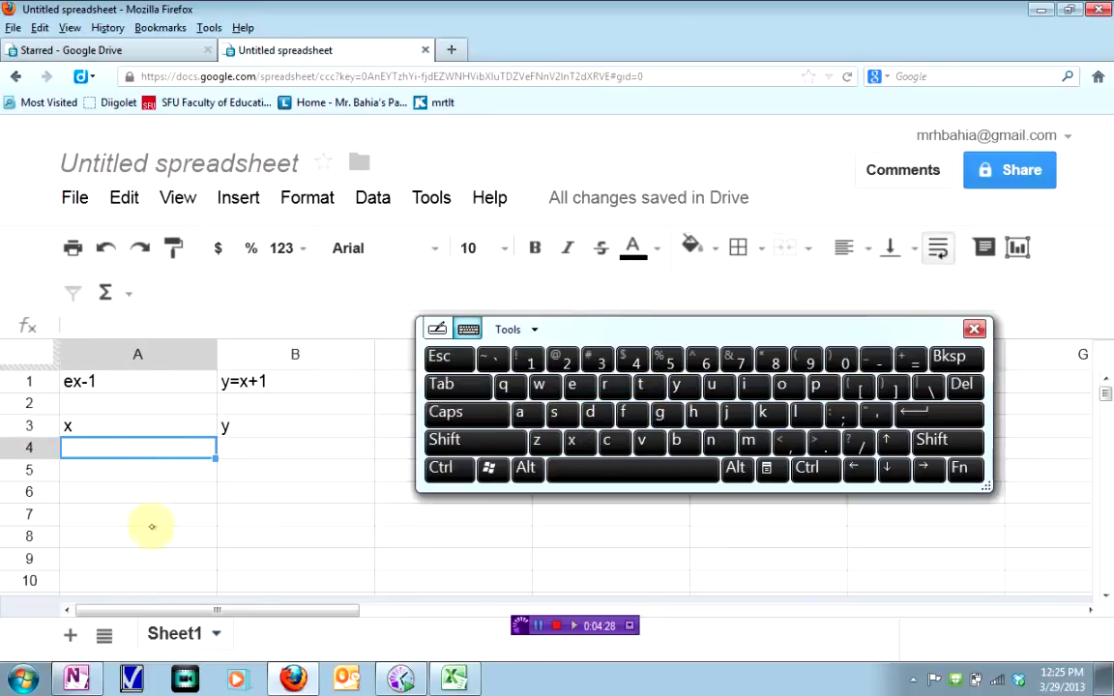
Switch to the Excel workbook, enter the headings x in A3 and y in B3, and make A4 the active cell.
{"action": "left_click", "coordinate": [454, 679]}
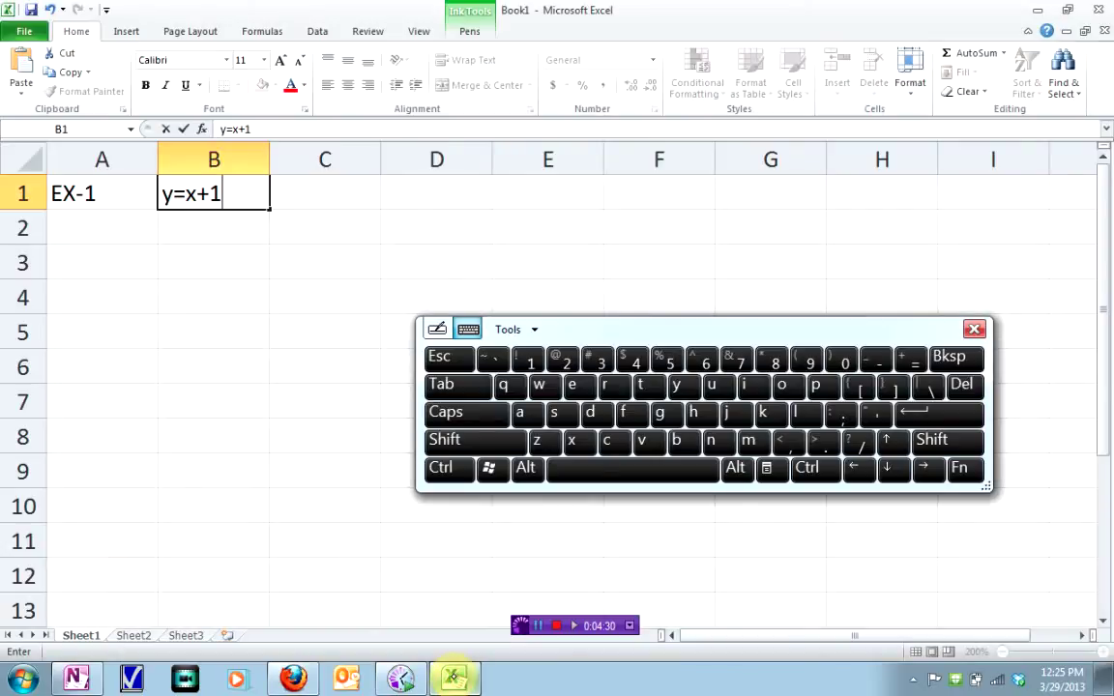
{"action": "left_click", "coordinate": [113, 259]}
{"action": "left_click", "coordinate": [572, 440]}
{"action": "left_click", "coordinate": [459, 386]}
{"action": "left_click", "coordinate": [677, 385]}
{"action": "left_click", "coordinate": [99, 305]}
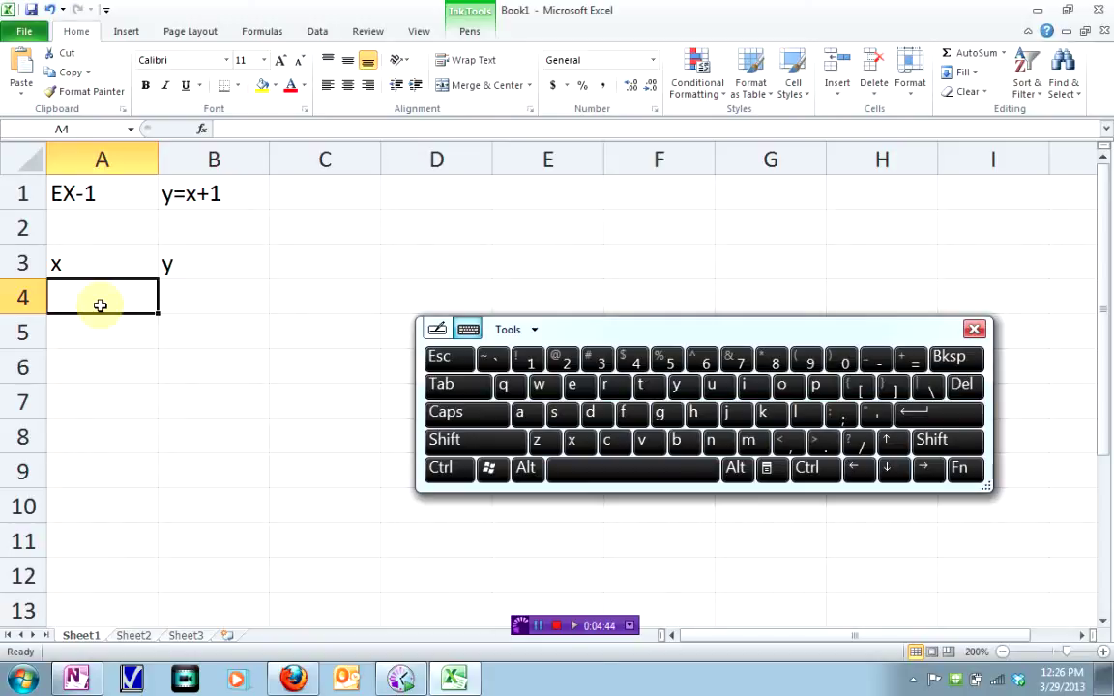
Enter the x values -2, -1, 0, 1 and 2 in cells A4 to A8, and make B4 the active cell.
{"action": "left_click", "coordinate": [875, 359]}
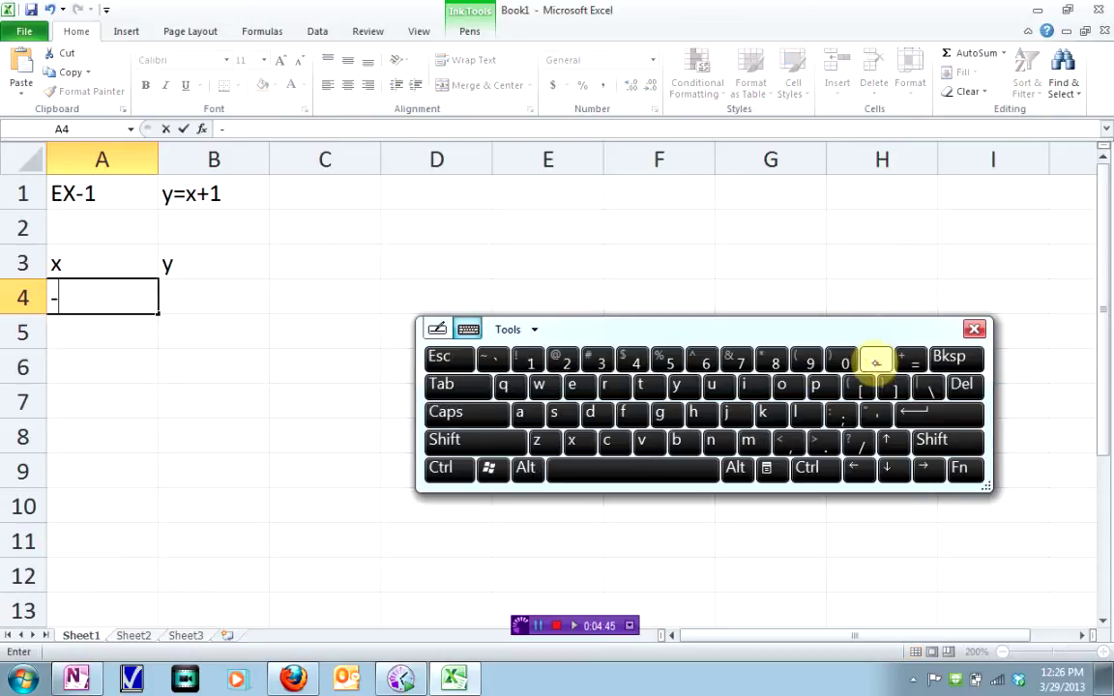
{"action": "left_click", "coordinate": [566, 360]}
{"action": "left_click", "coordinate": [916, 412]}
{"action": "left_click", "coordinate": [875, 360]}
{"action": "left_click", "coordinate": [528, 359]}
{"action": "left_click", "coordinate": [924, 413]}
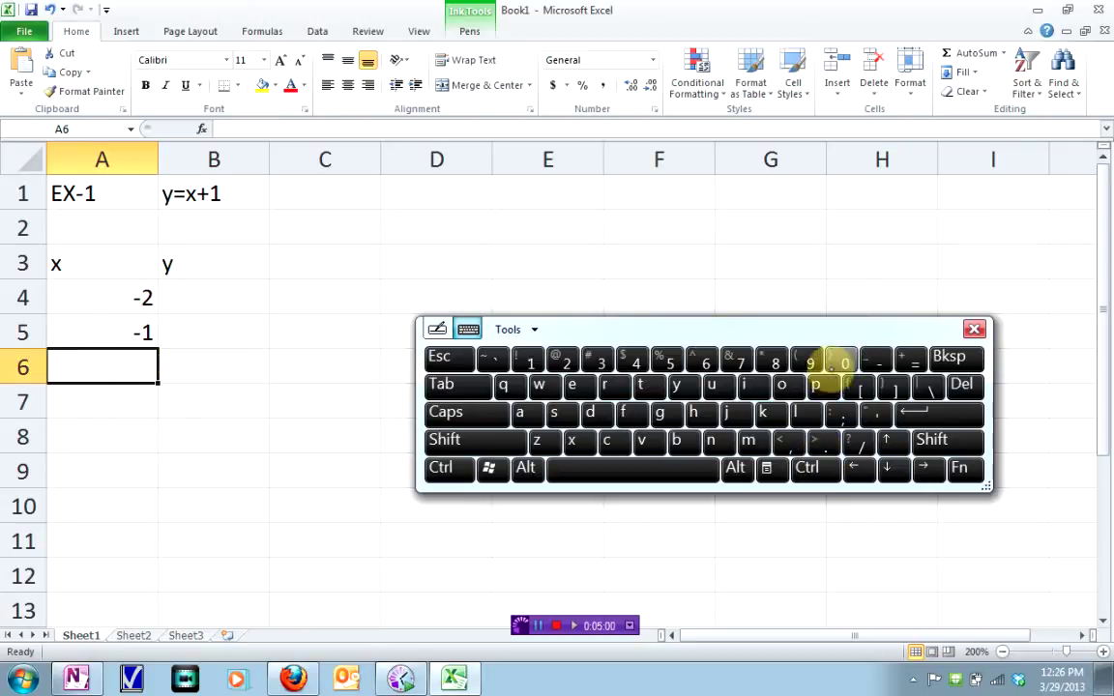
{"action": "left_click", "coordinate": [840, 361]}
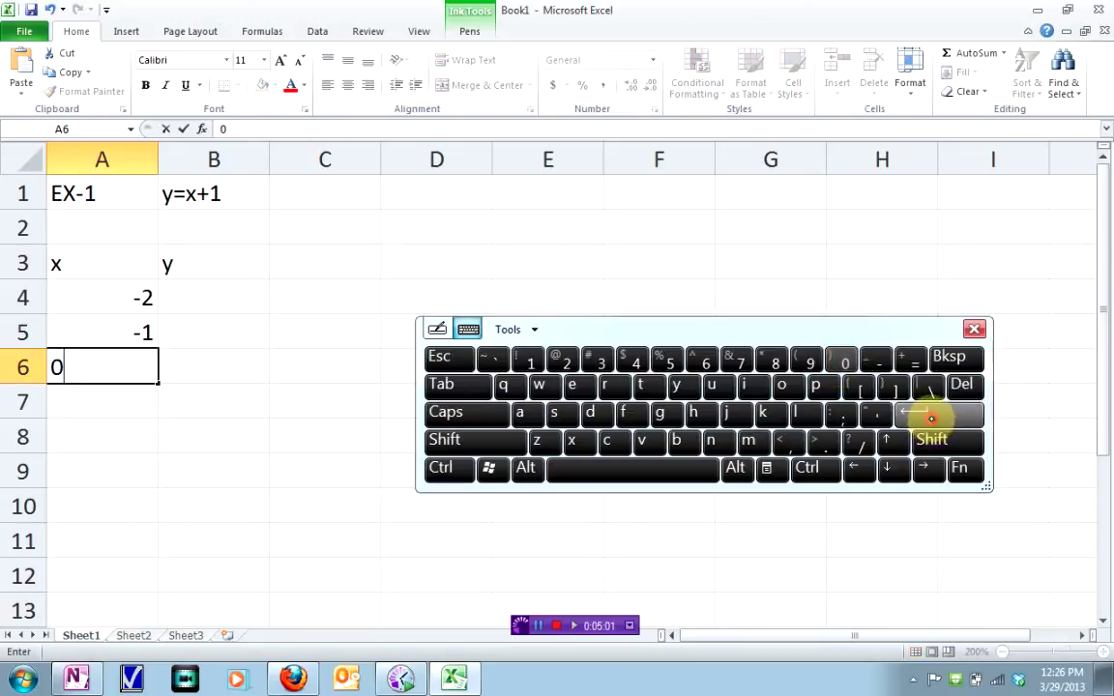
{"action": "left_click", "coordinate": [927, 416]}
{"action": "left_click", "coordinate": [527, 360]}
{"action": "left_click", "coordinate": [927, 416]}
{"action": "left_click", "coordinate": [565, 360]}
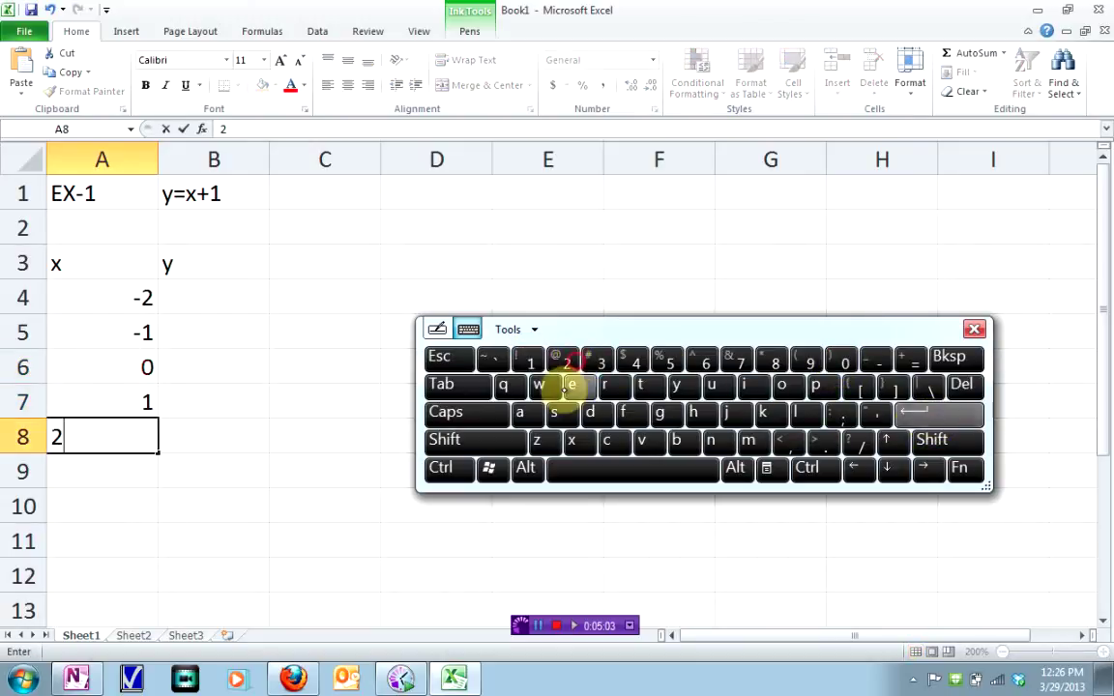
{"action": "left_click", "coordinate": [204, 302]}
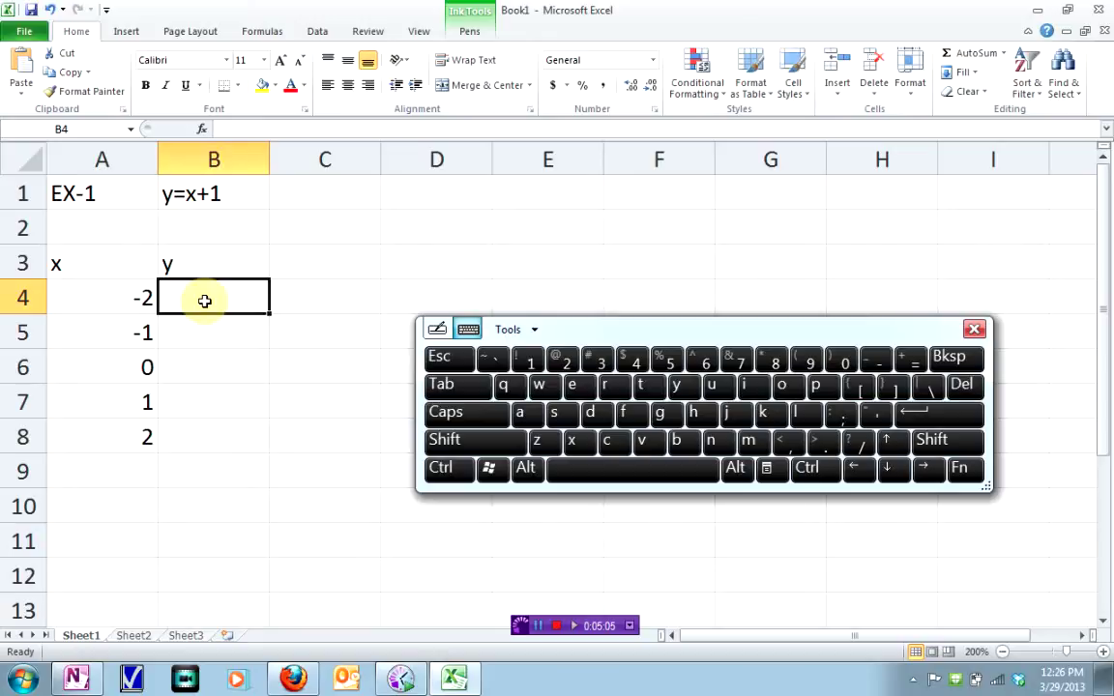
Switch to the Google spreadsheet in Firefox and enter the x values -2 in A4 and -1 in A5.
{"action": "left_click", "coordinate": [293, 679]}
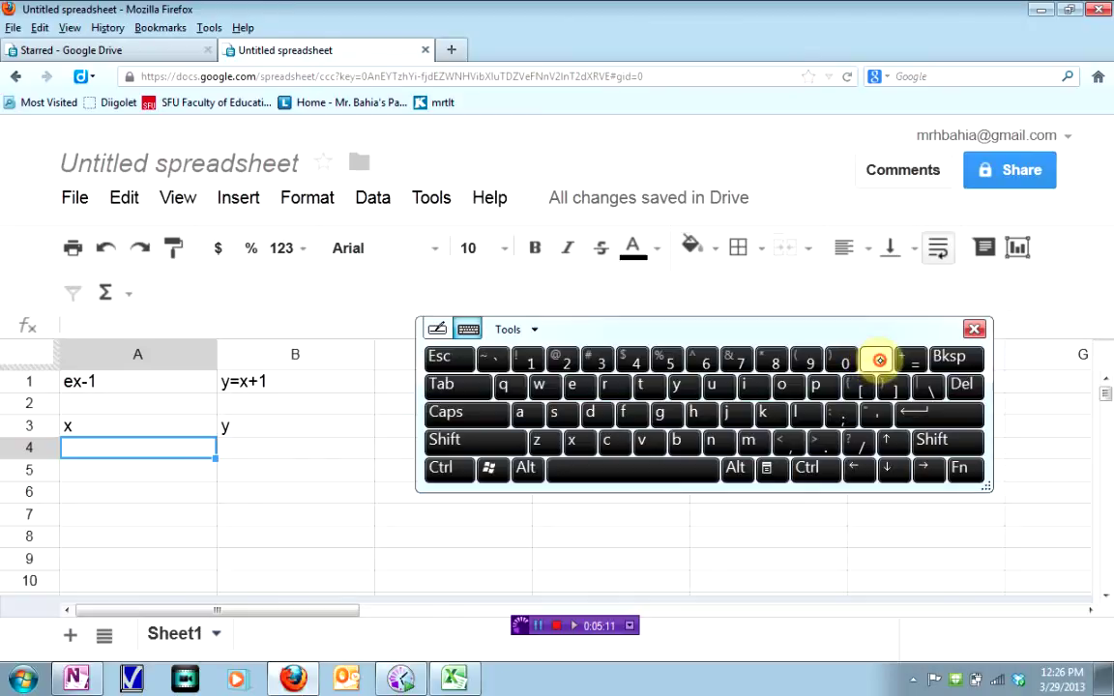
{"action": "left_click", "coordinate": [567, 361]}
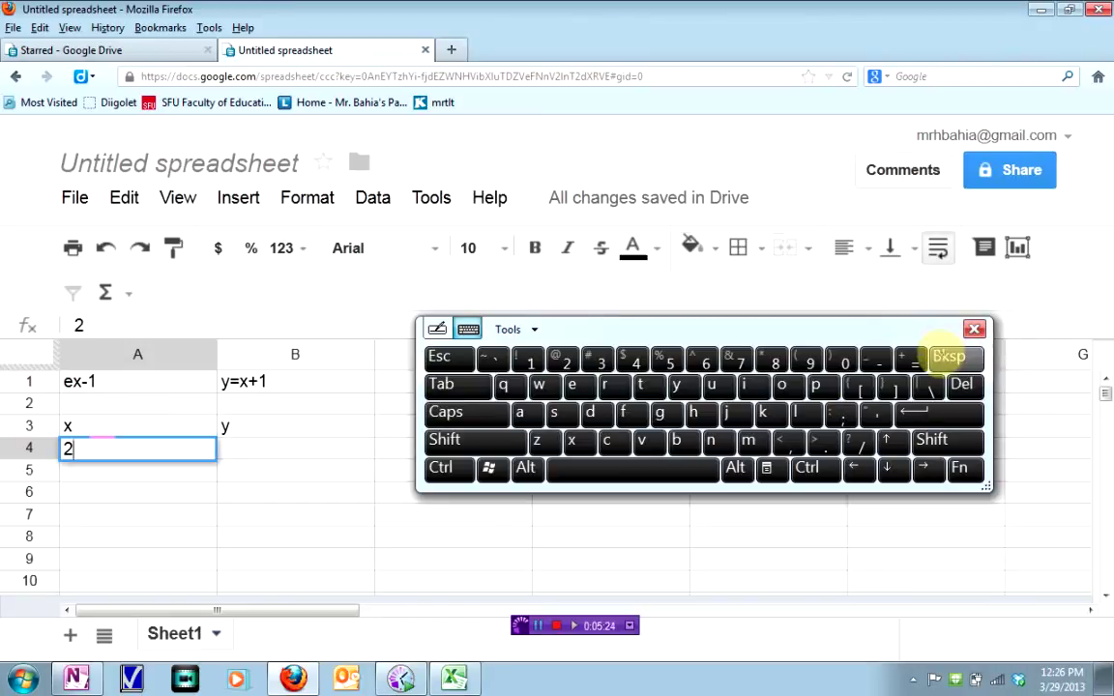
{"action": "left_click", "coordinate": [951, 357]}
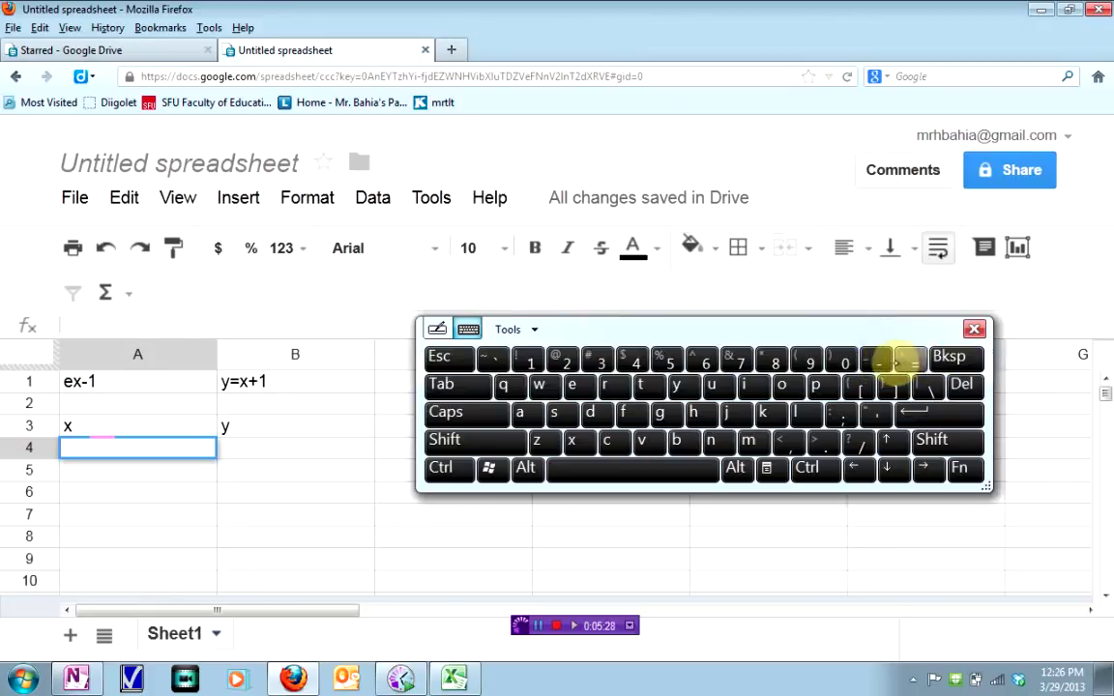
{"action": "left_click", "coordinate": [876, 362]}
{"action": "left_click", "coordinate": [565, 361]}
{"action": "left_click", "coordinate": [929, 414]}
{"action": "left_click", "coordinate": [530, 361]}
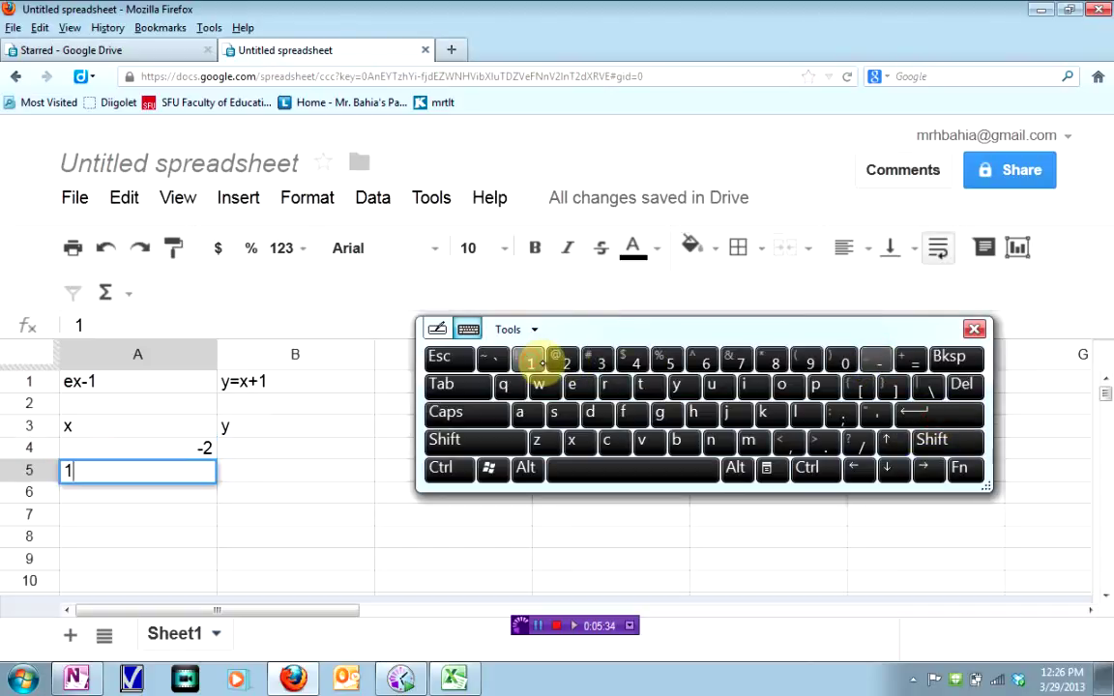
{"action": "left_click", "coordinate": [948, 357]}
{"action": "left_click", "coordinate": [875, 363]}
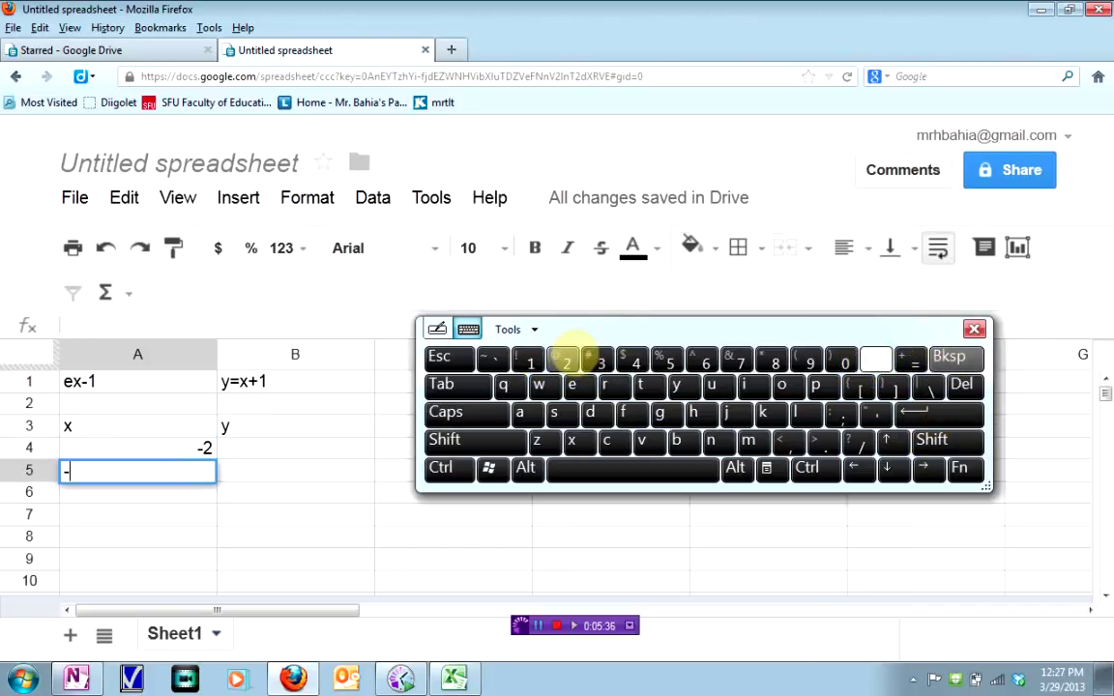
{"action": "left_click", "coordinate": [530, 361]}
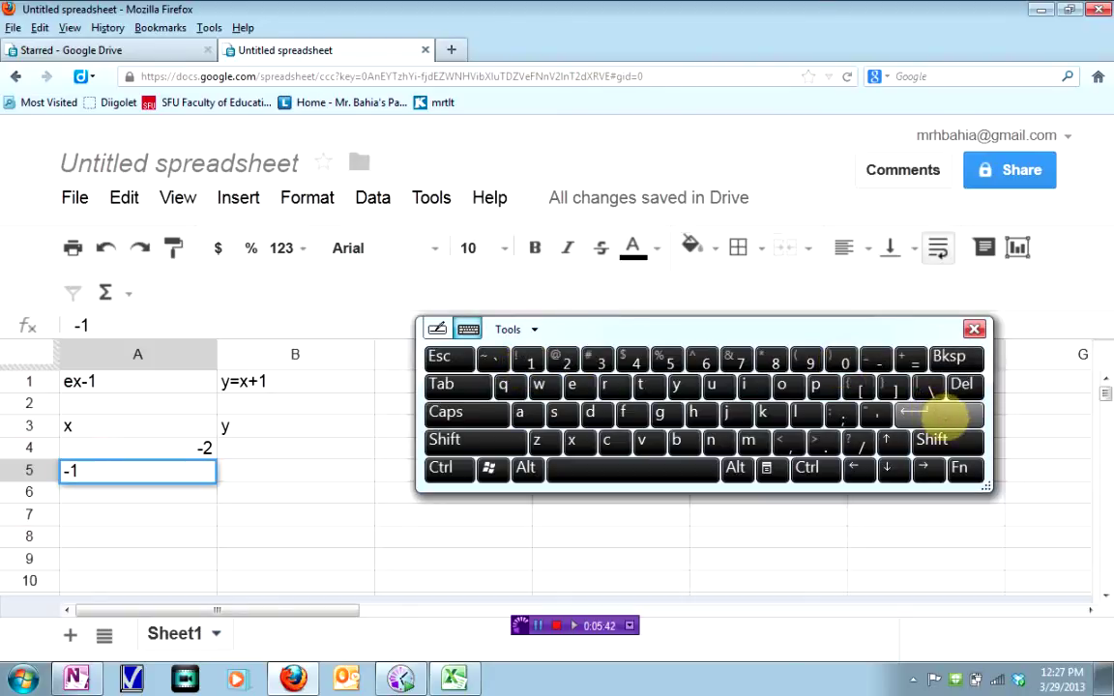
{"action": "left_click", "coordinate": [928, 411]}
Enter the x values 0, 1 and 2 in cells A6 to A8 of the Google spreadsheet, and make B4 the active cell.
{"action": "left_click", "coordinate": [845, 361]}
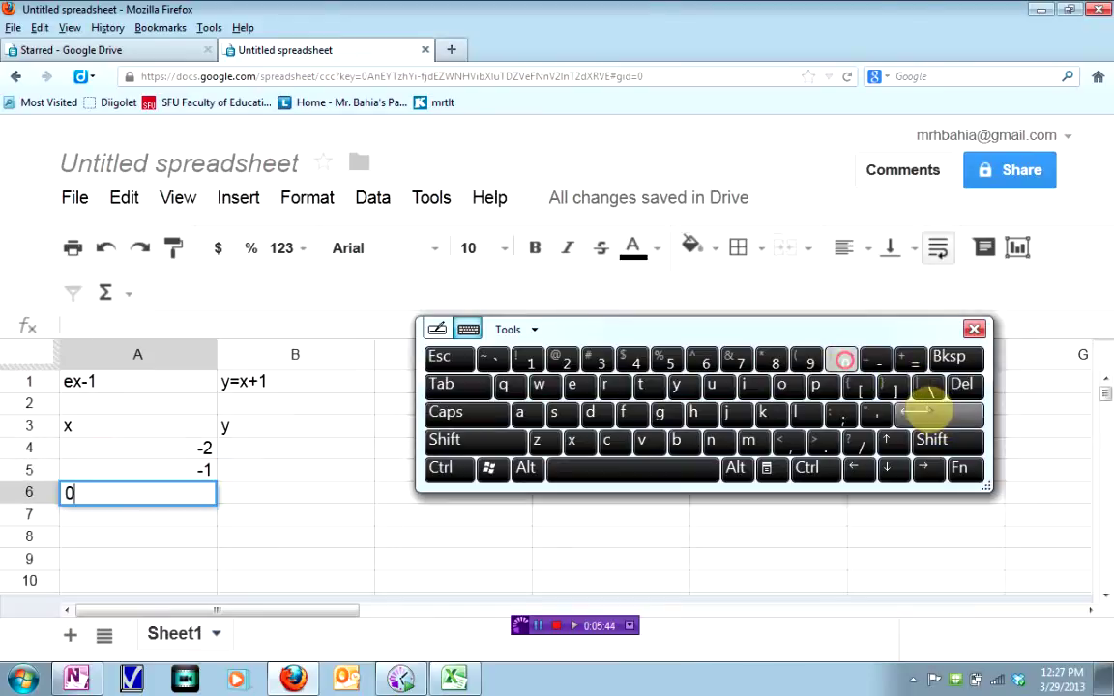
{"action": "left_click", "coordinate": [929, 414]}
{"action": "left_click", "coordinate": [530, 360]}
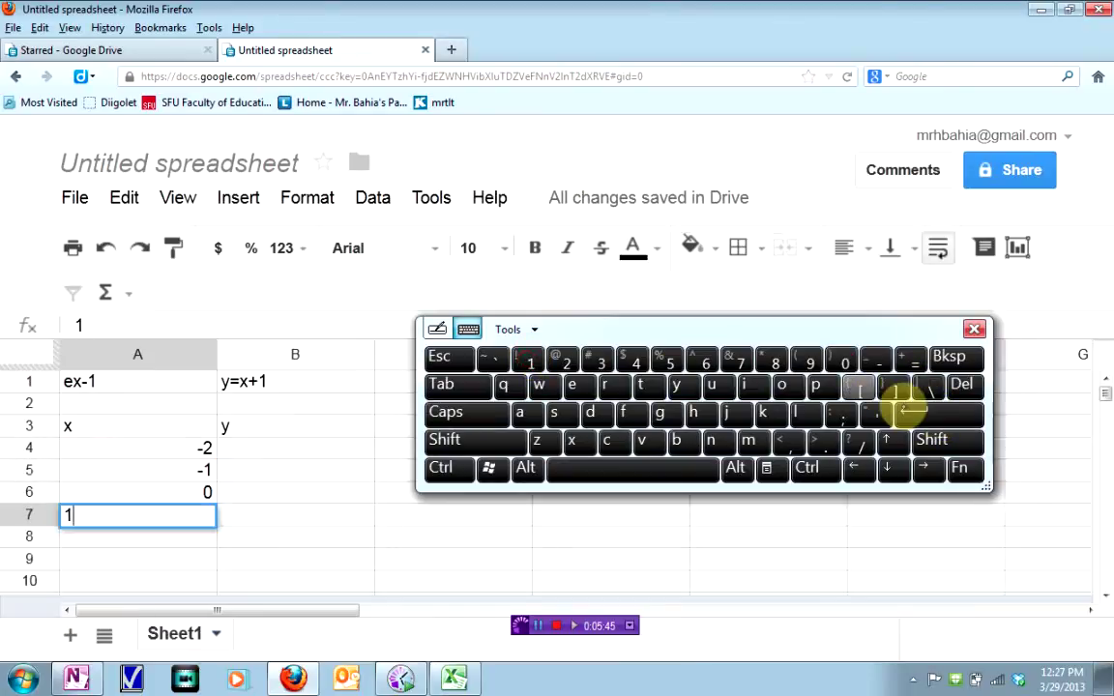
{"action": "left_click", "coordinate": [567, 361]}
{"action": "left_click", "coordinate": [949, 357]}
{"action": "left_click", "coordinate": [943, 414]}
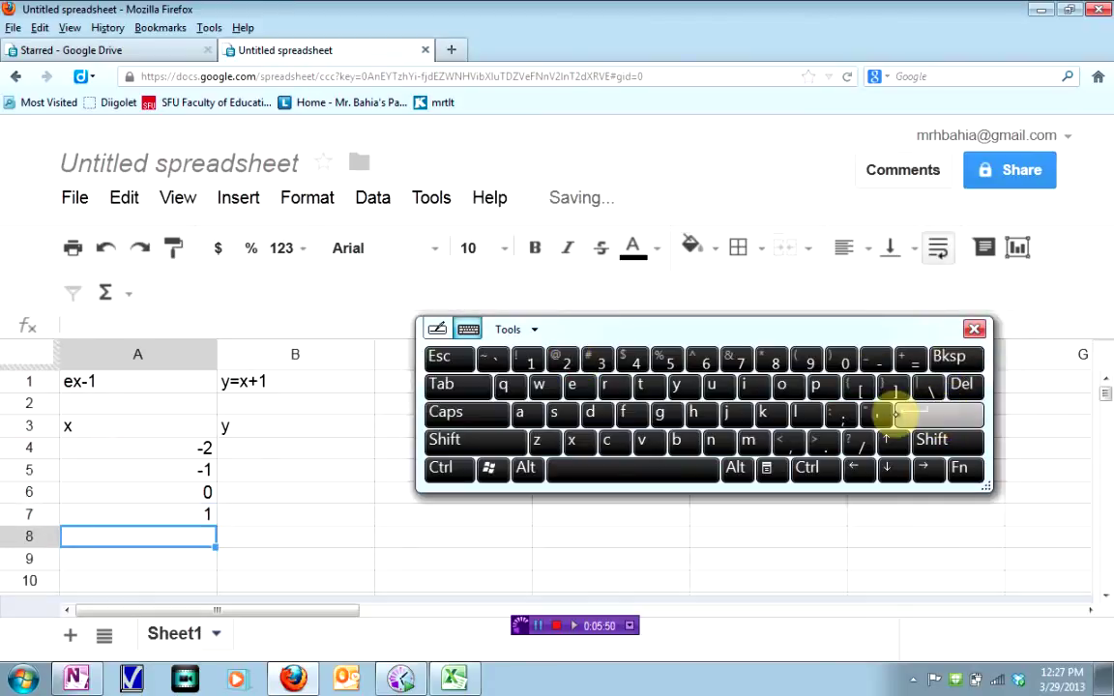
{"action": "left_click", "coordinate": [566, 361]}
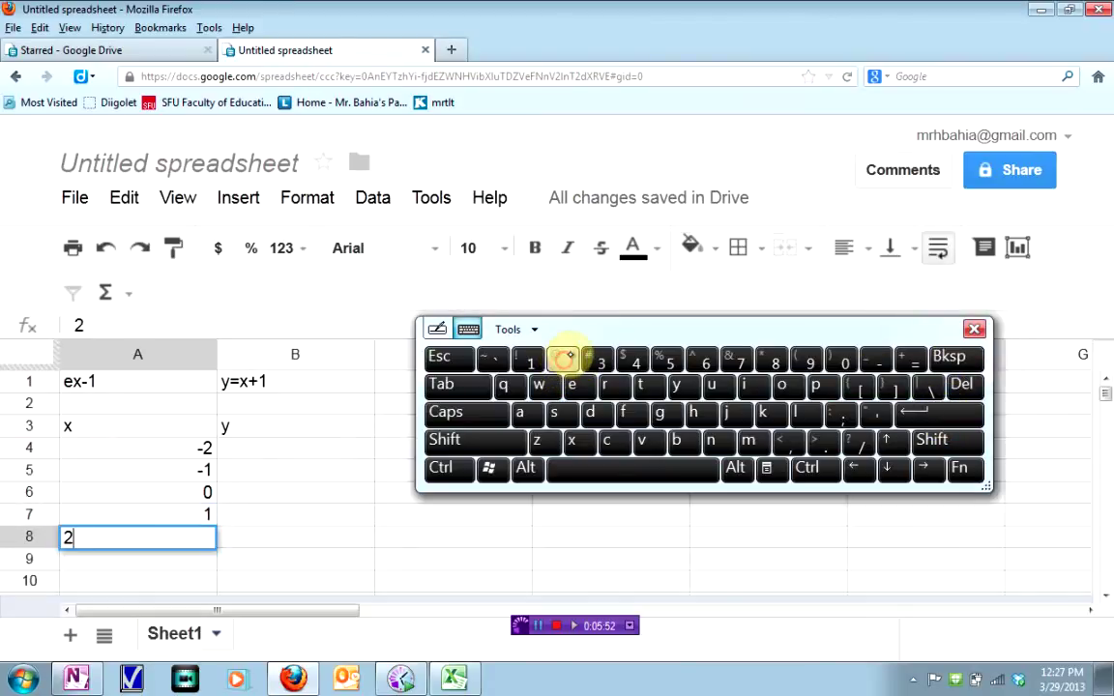
{"action": "left_click", "coordinate": [275, 445]}
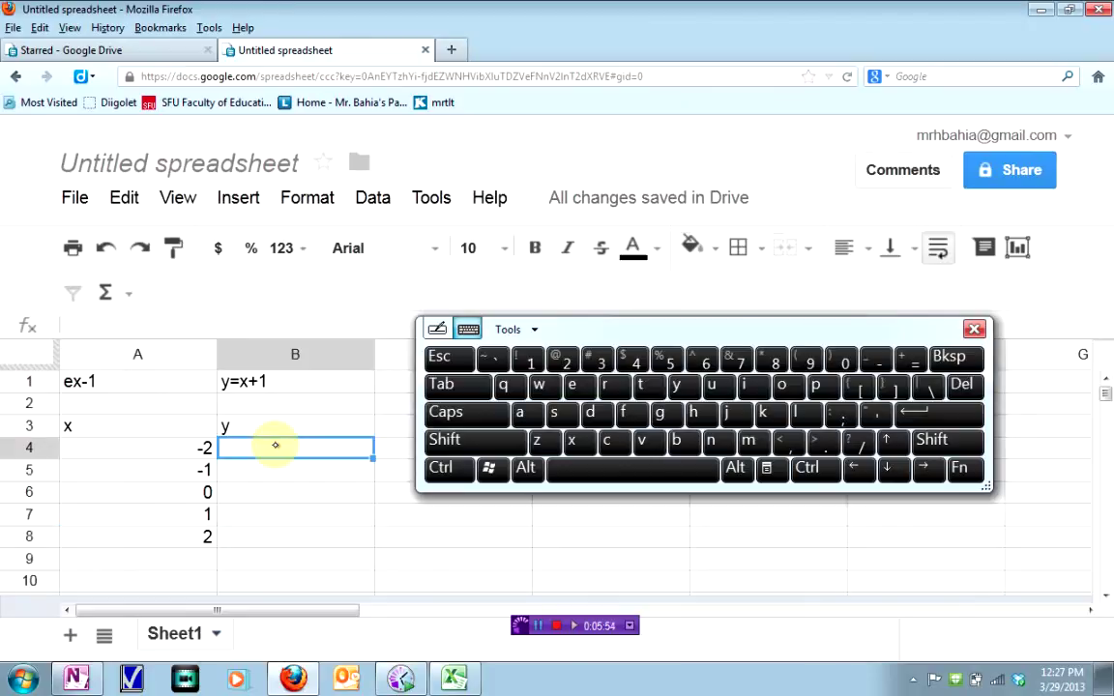
Switch back to the Excel workbook and make B4, the first cell under the y heading, active.
{"action": "left_click", "coordinate": [455, 679]}
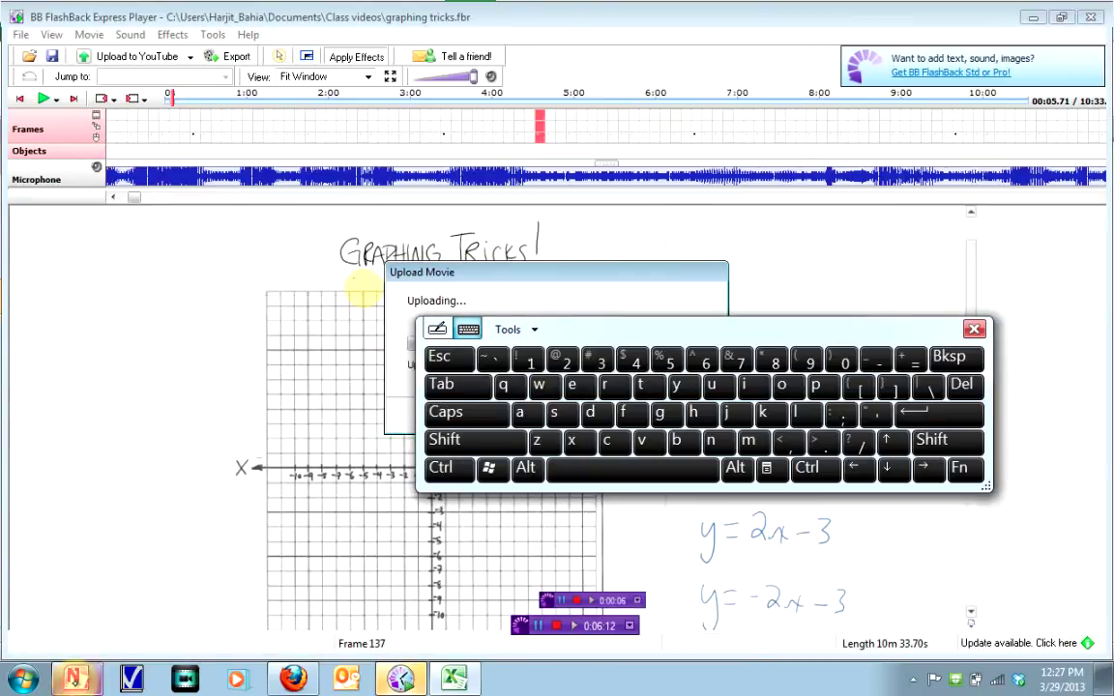
{"action": "key", "text": "alt+Tab"}
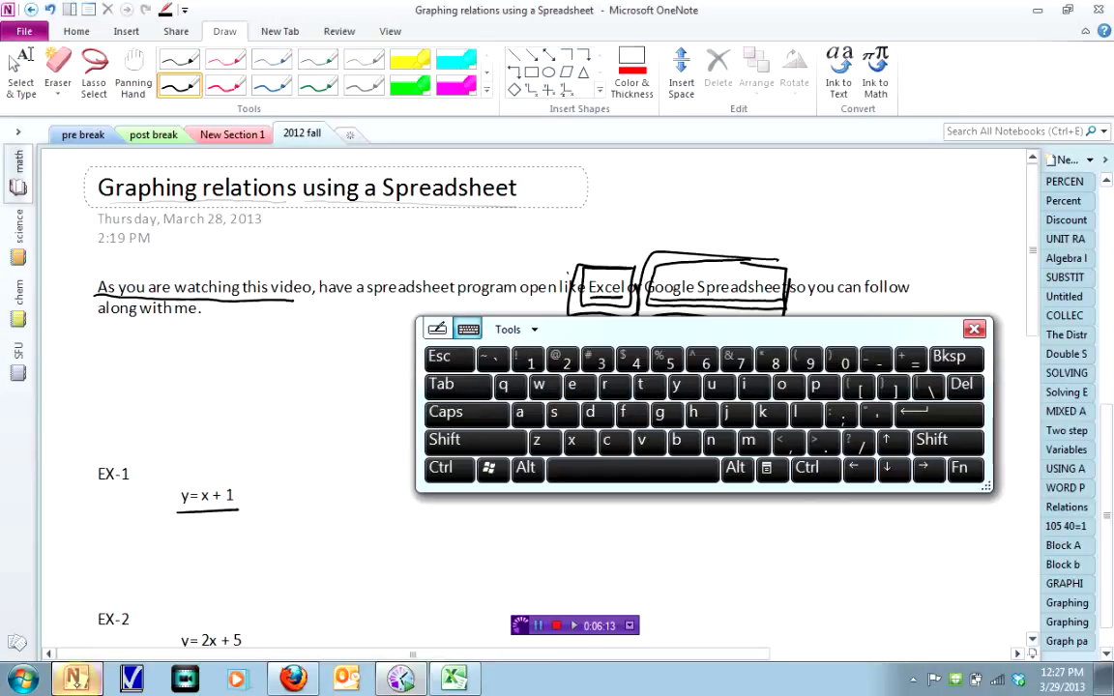
{"action": "left_click", "coordinate": [455, 679]}
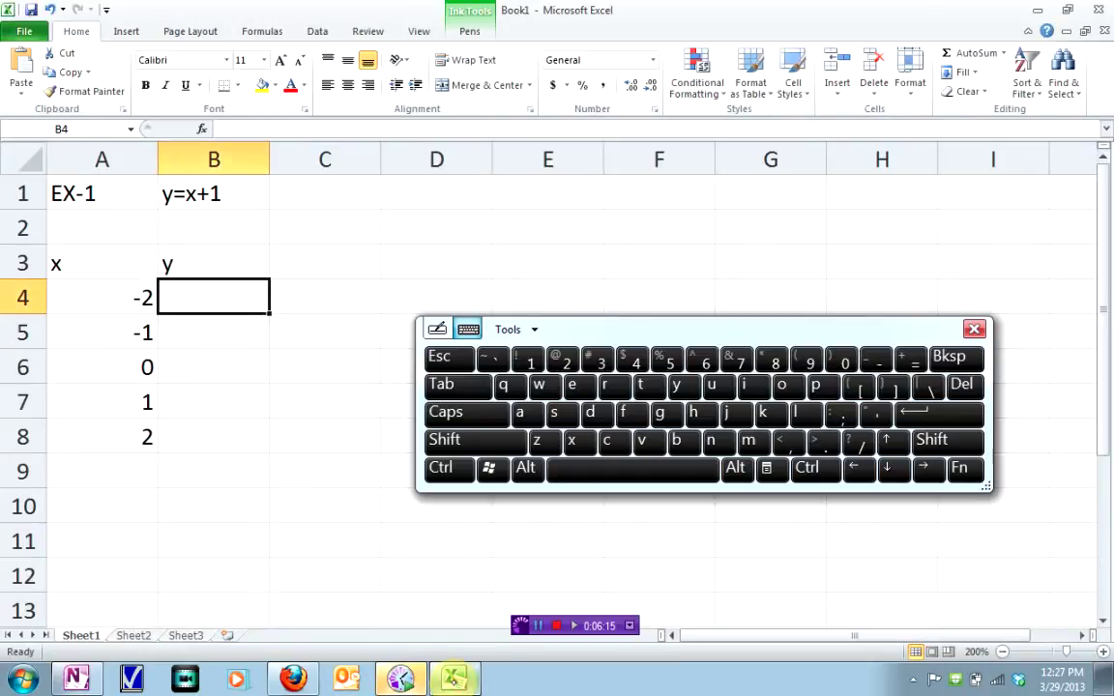
{"action": "left_click", "coordinate": [123, 298]}
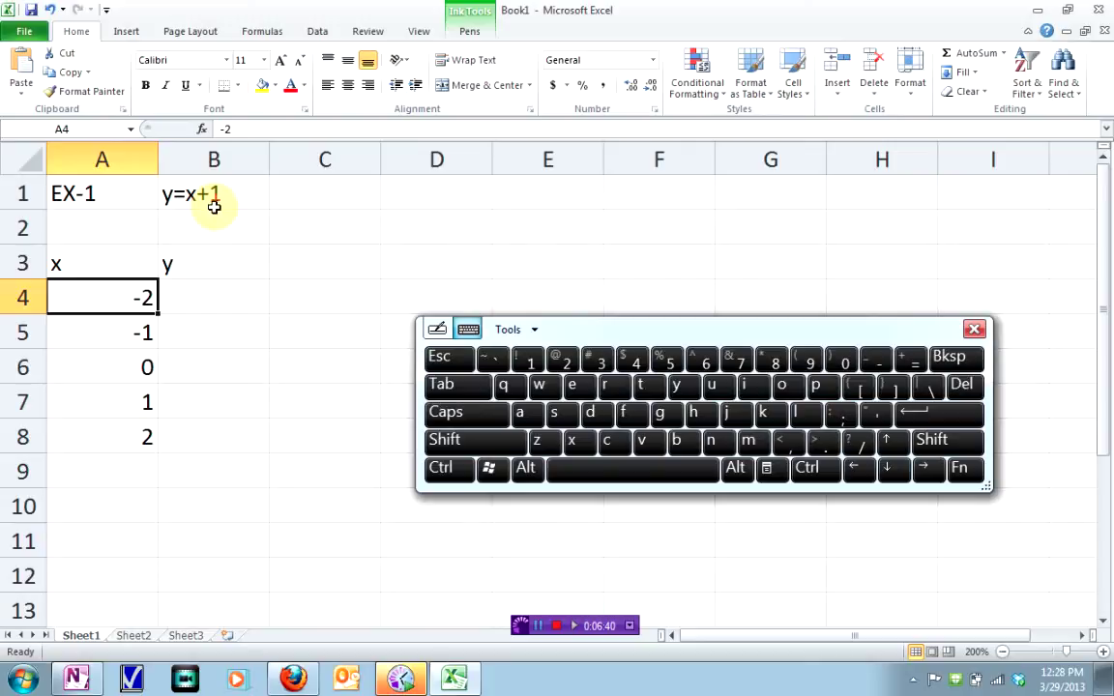
{"action": "left_click", "coordinate": [184, 300]}
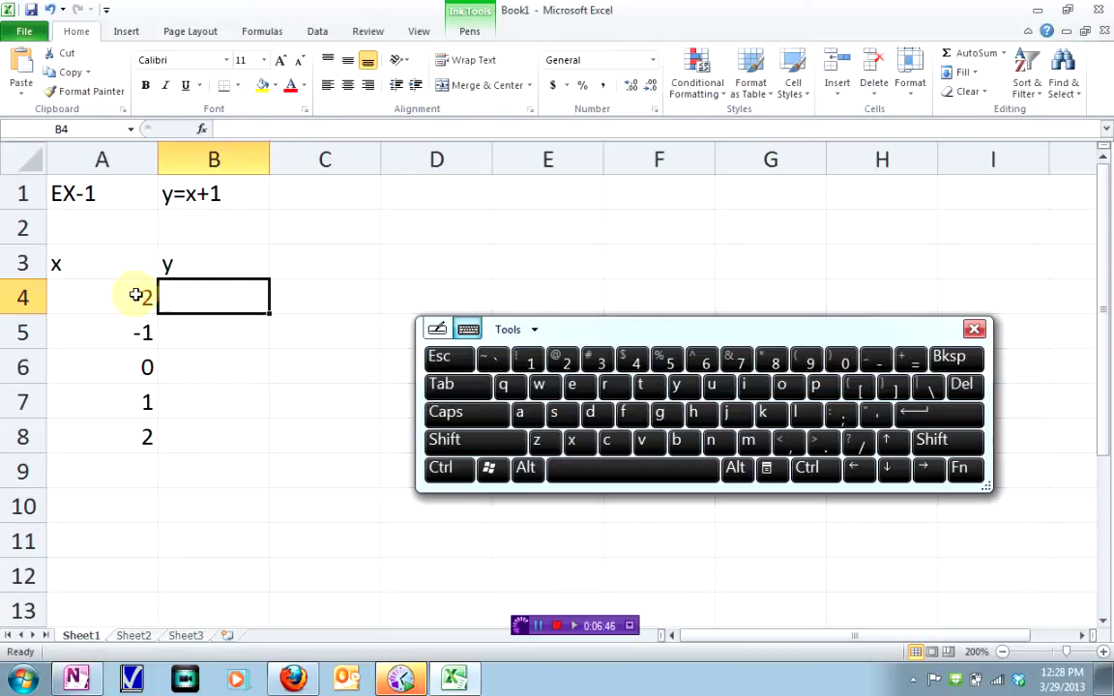
{"action": "left_click", "coordinate": [101, 296]}
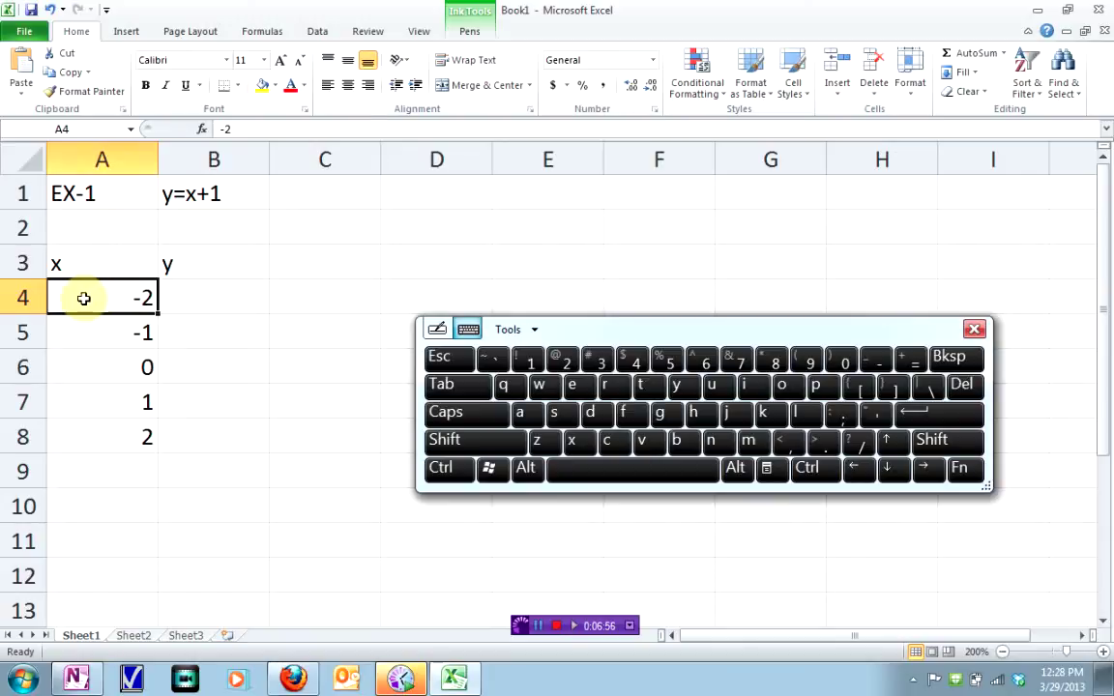
{"action": "left_click", "coordinate": [204, 286]}
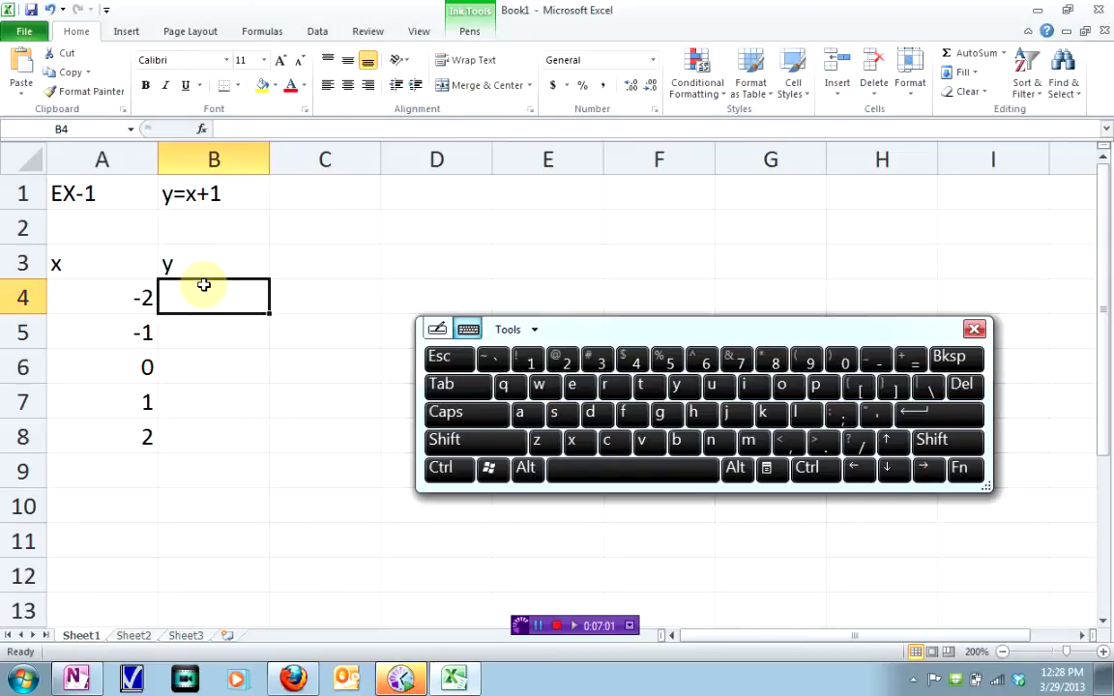
Enter the formula =A4+1 in cell B4, referencing the first x value.
{"action": "left_click", "coordinate": [900, 358]}
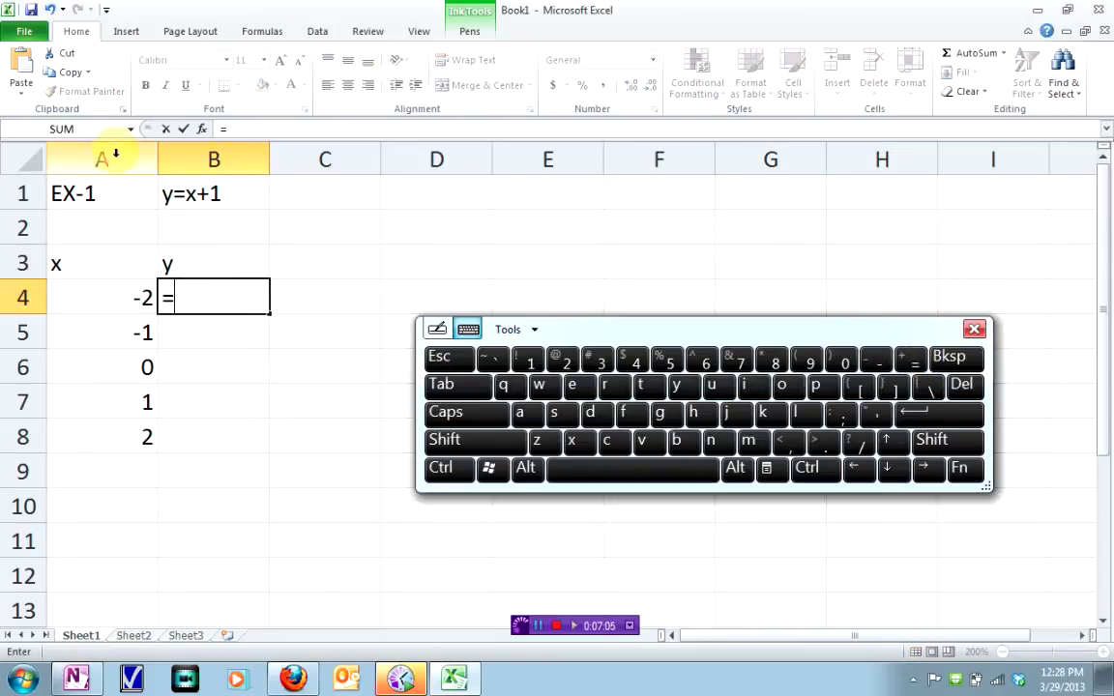
{"action": "left_click", "coordinate": [94, 294]}
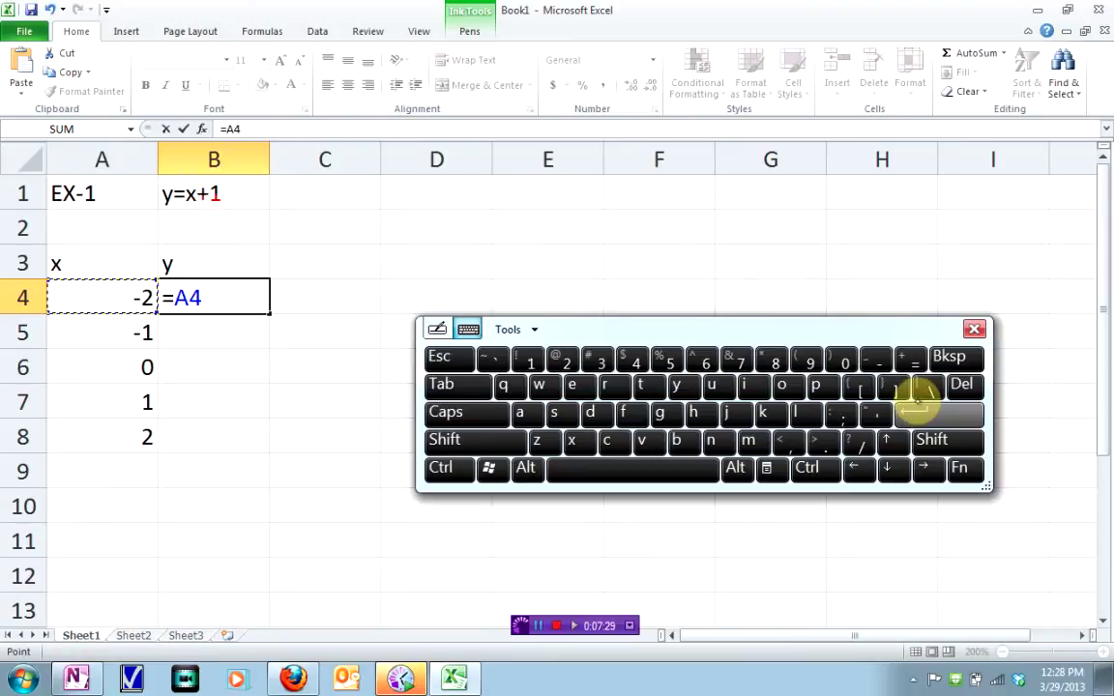
{"action": "left_click", "coordinate": [218, 298]}
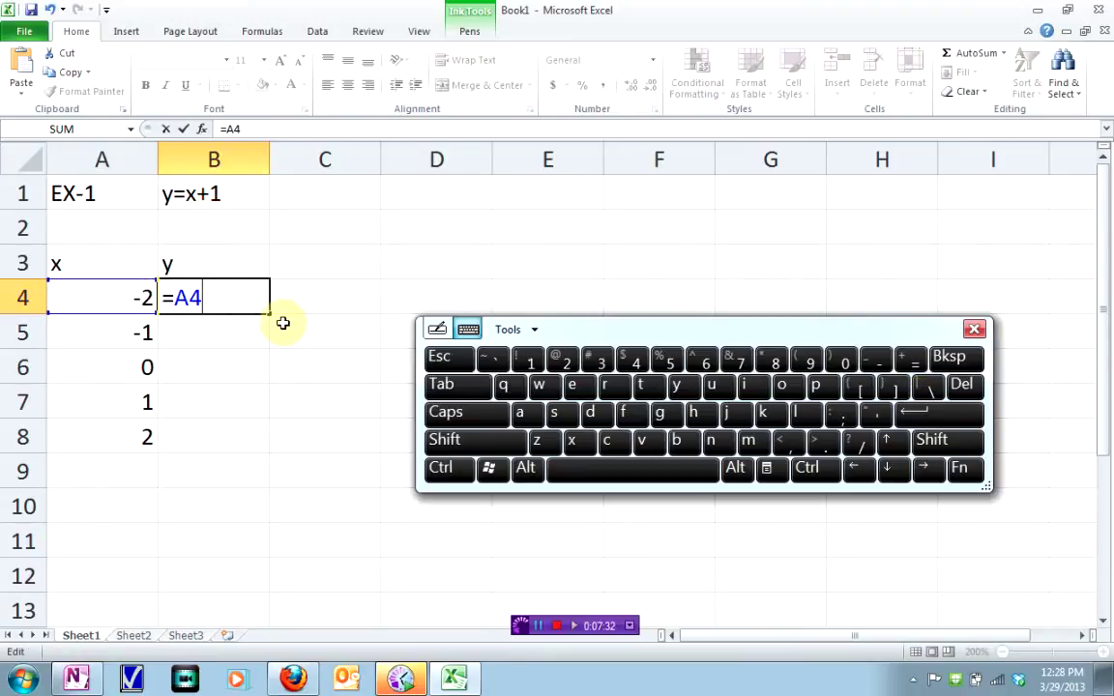
{"action": "left_click", "coordinate": [933, 439]}
{"action": "left_click", "coordinate": [910, 360]}
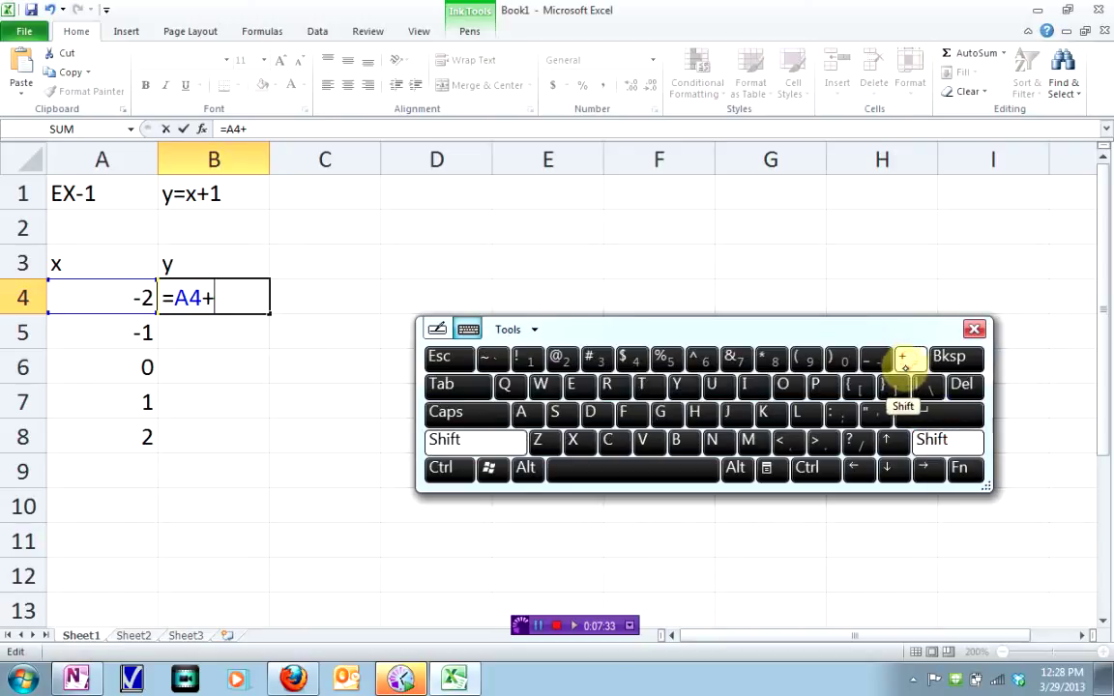
{"action": "left_click", "coordinate": [528, 361]}
{"action": "left_click", "coordinate": [934, 412]}
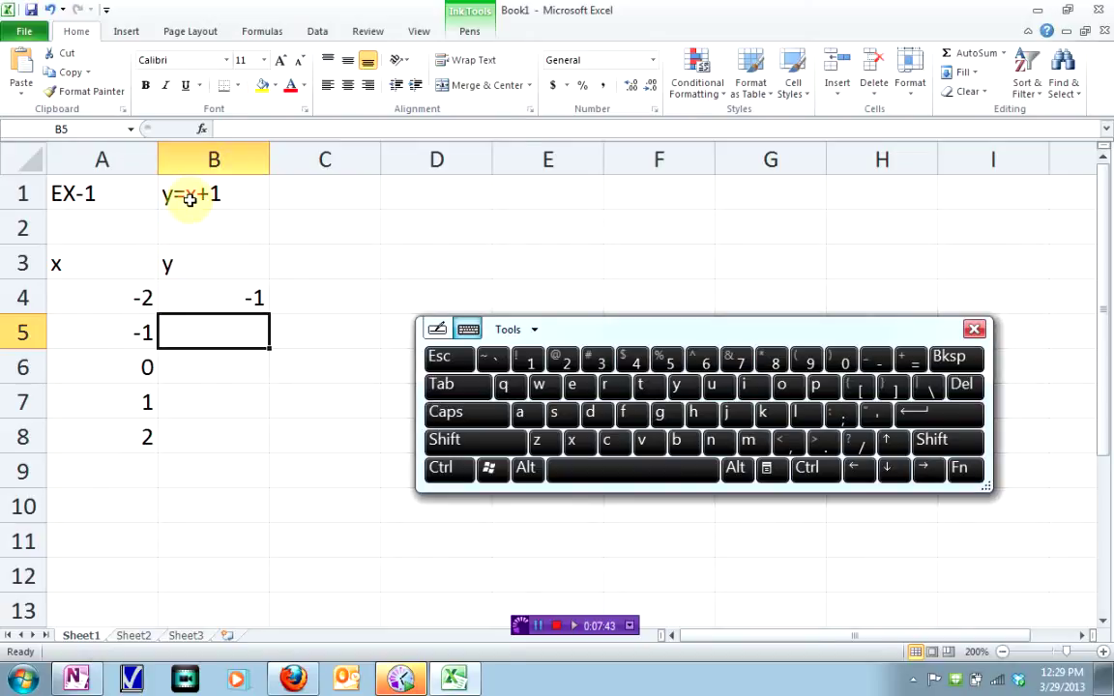
Fill the formula in B4 down through B8 to compute the y values for all the x values.
{"action": "left_click", "coordinate": [245, 295]}
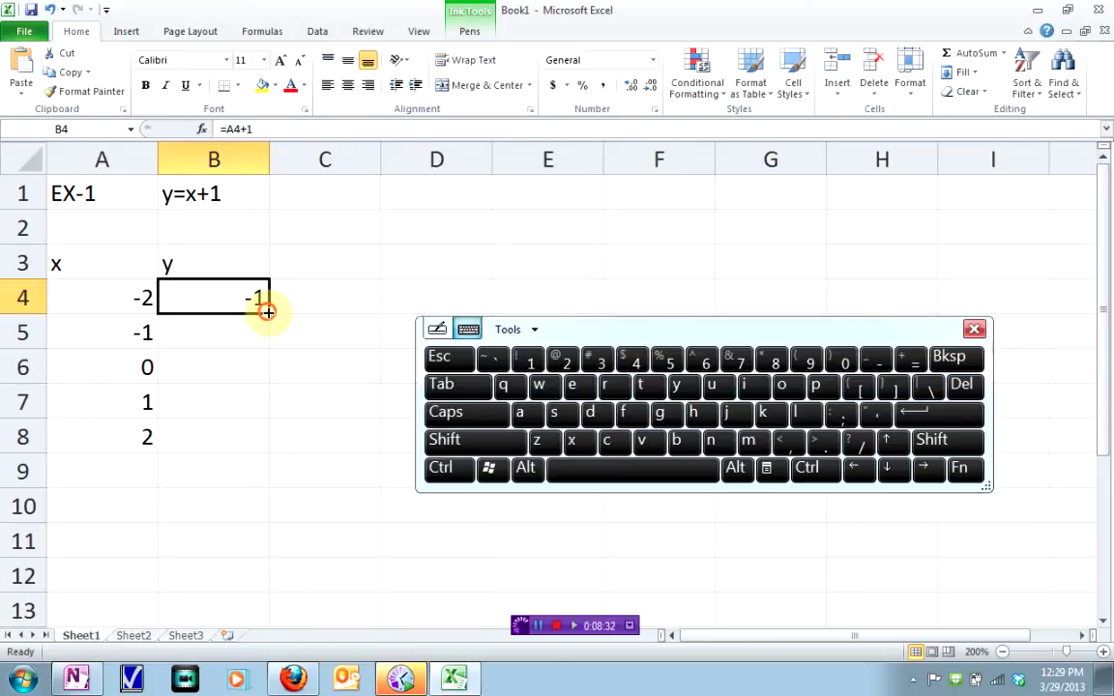
{"action": "left_click_drag", "start_coordinate": [268, 311], "coordinate": [268, 312]}
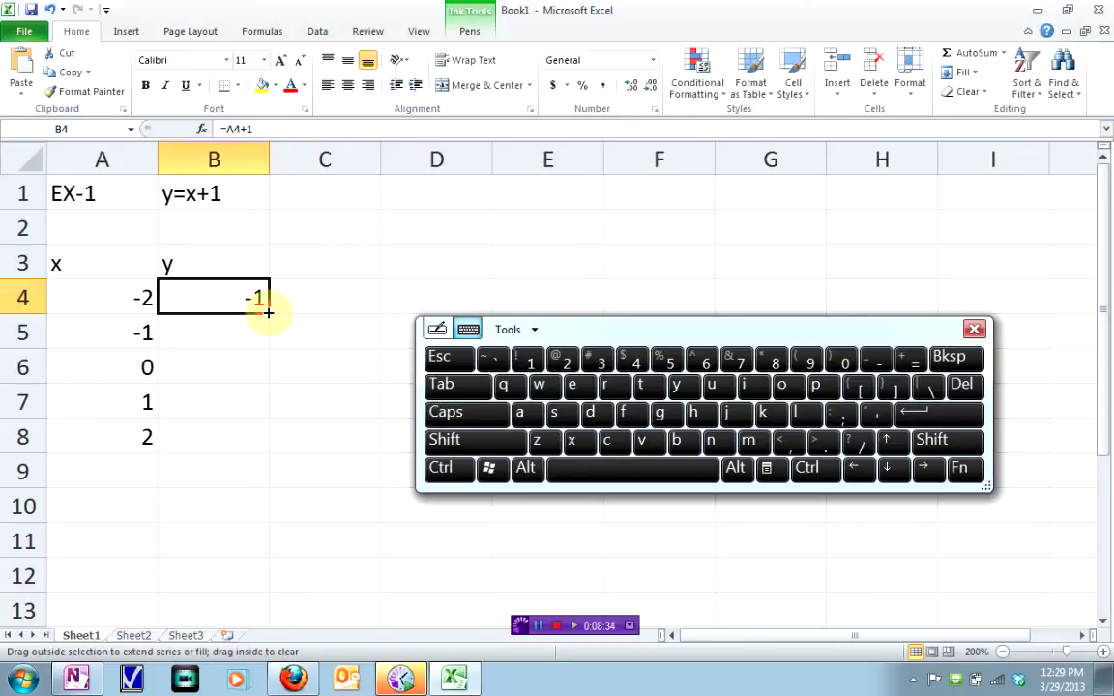
{"action": "left_click_drag", "start_coordinate": [269, 319], "coordinate": [267, 443]}
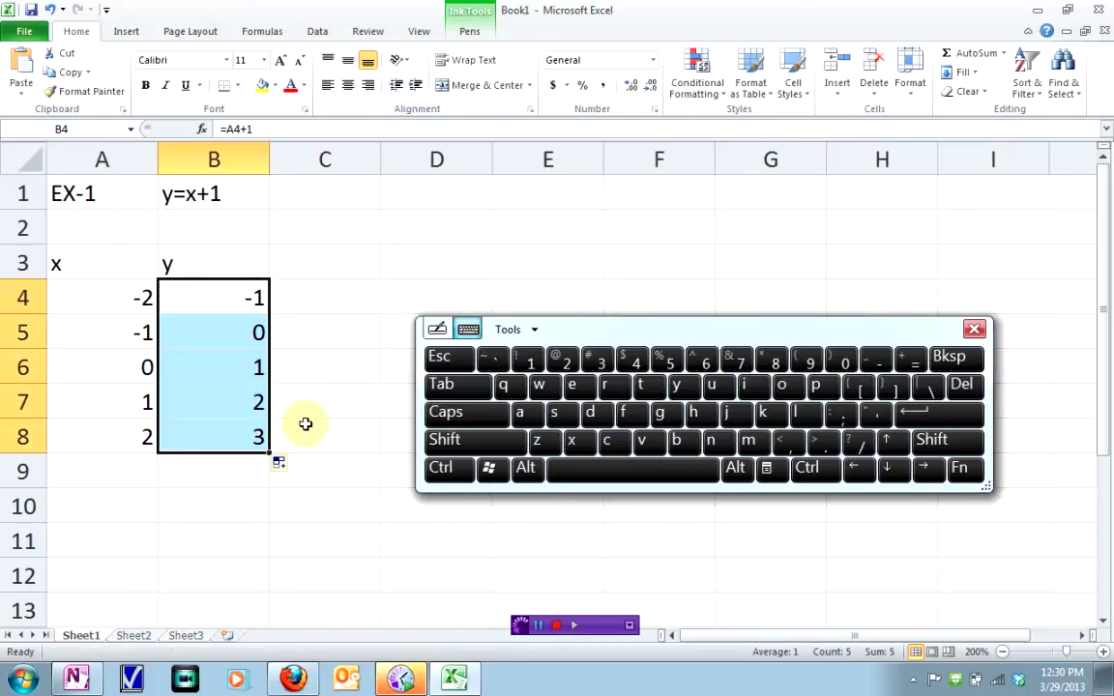
{"action": "left_click", "coordinate": [307, 423]}
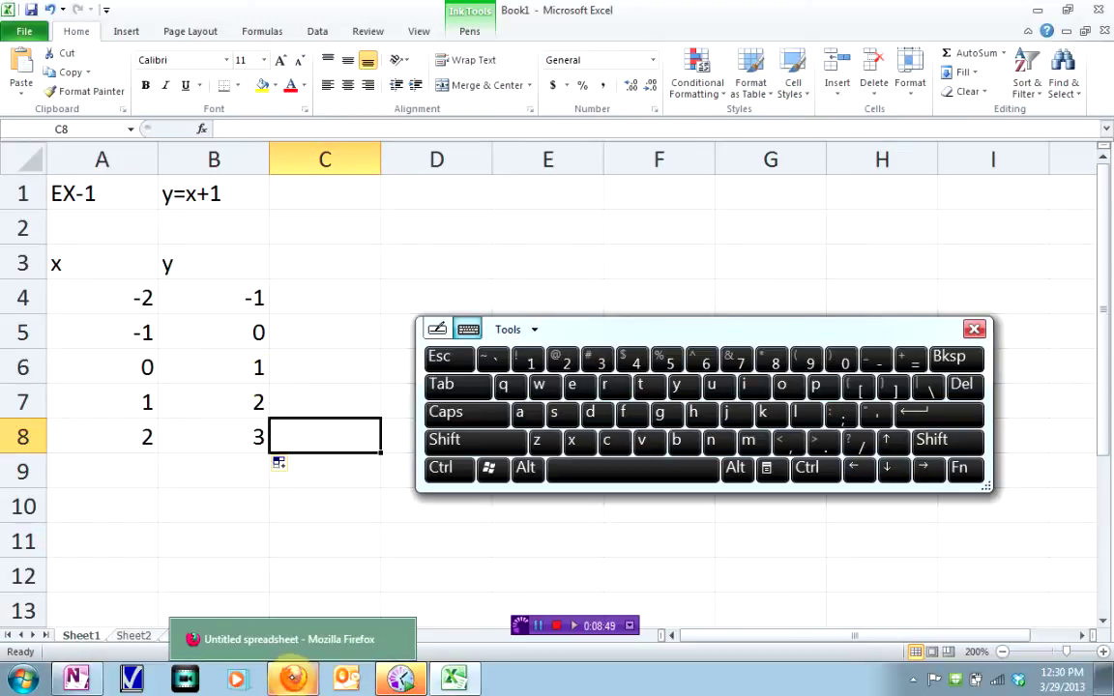
Switch to the Google spreadsheet in Firefox and enter the formula =a4+1 in cell B4.
{"action": "left_click", "coordinate": [293, 677]}
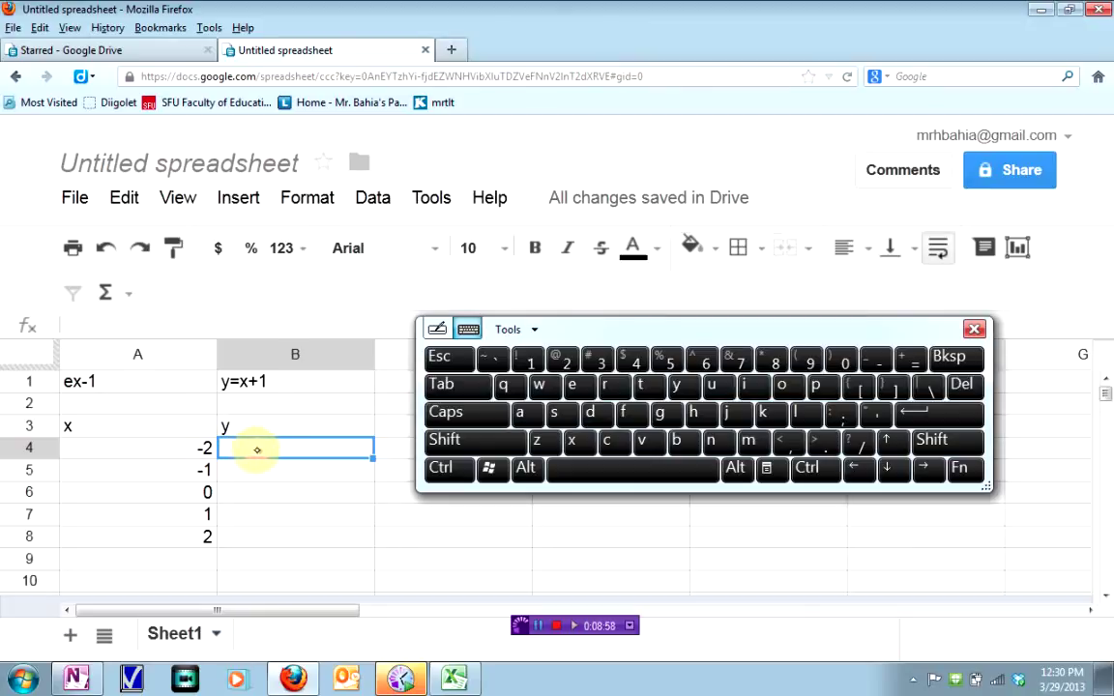
{"action": "left_click", "coordinate": [135, 446]}
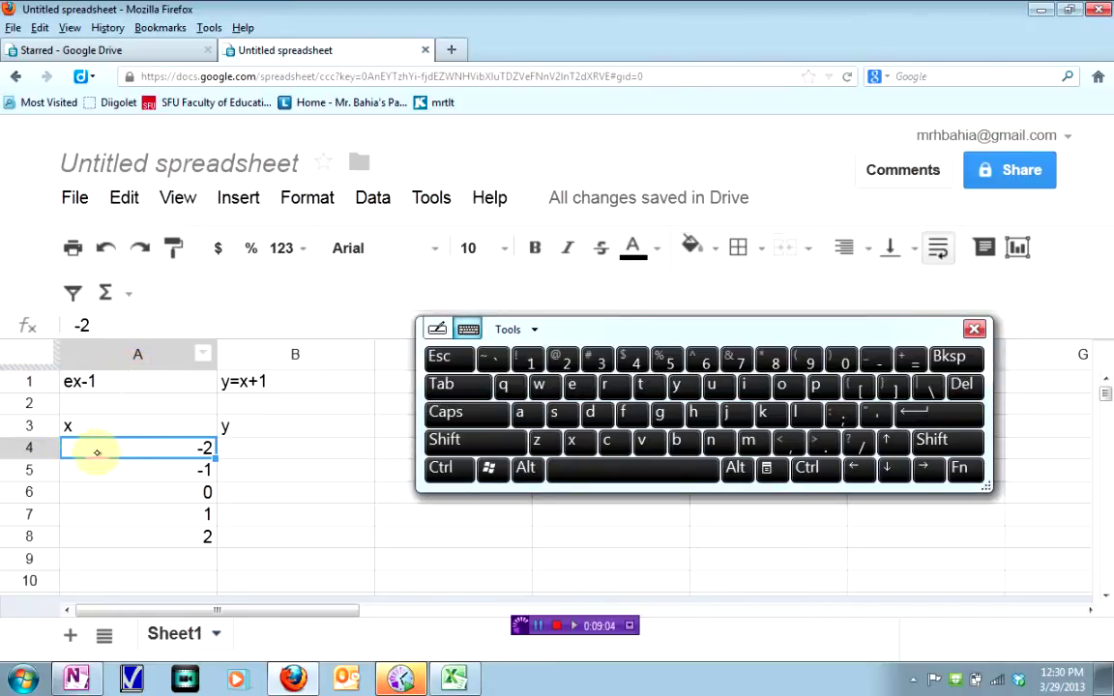
{"action": "left_click", "coordinate": [253, 447]}
{"action": "left_click", "coordinate": [909, 359]}
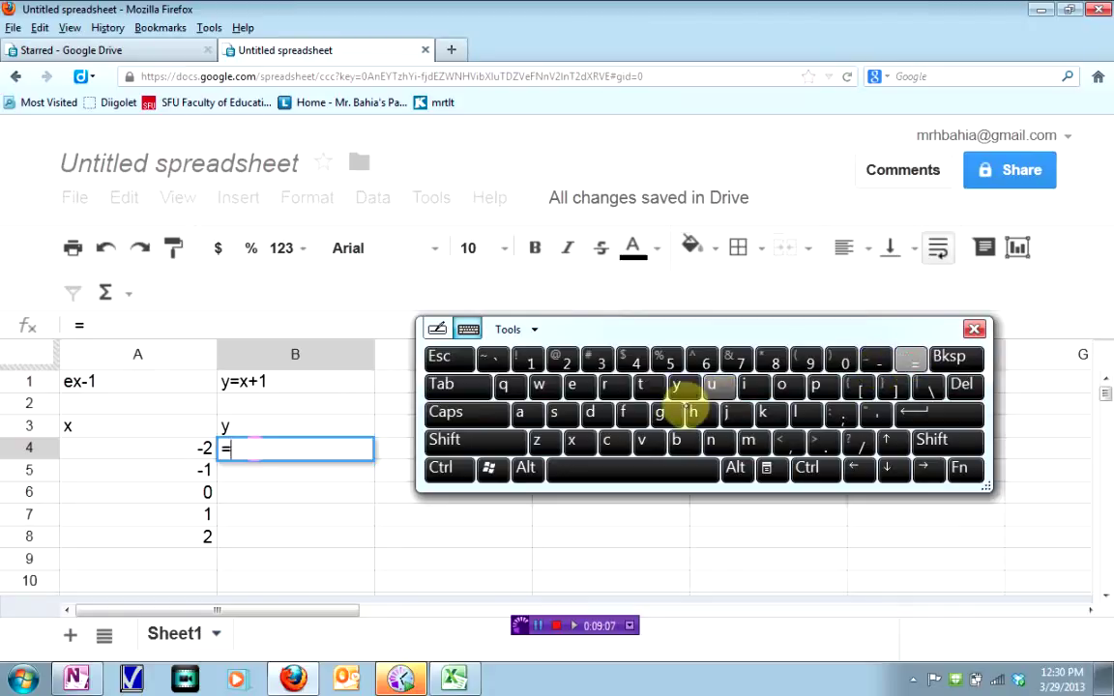
{"action": "left_click", "coordinate": [635, 365]}
{"action": "left_click", "coordinate": [943, 357]}
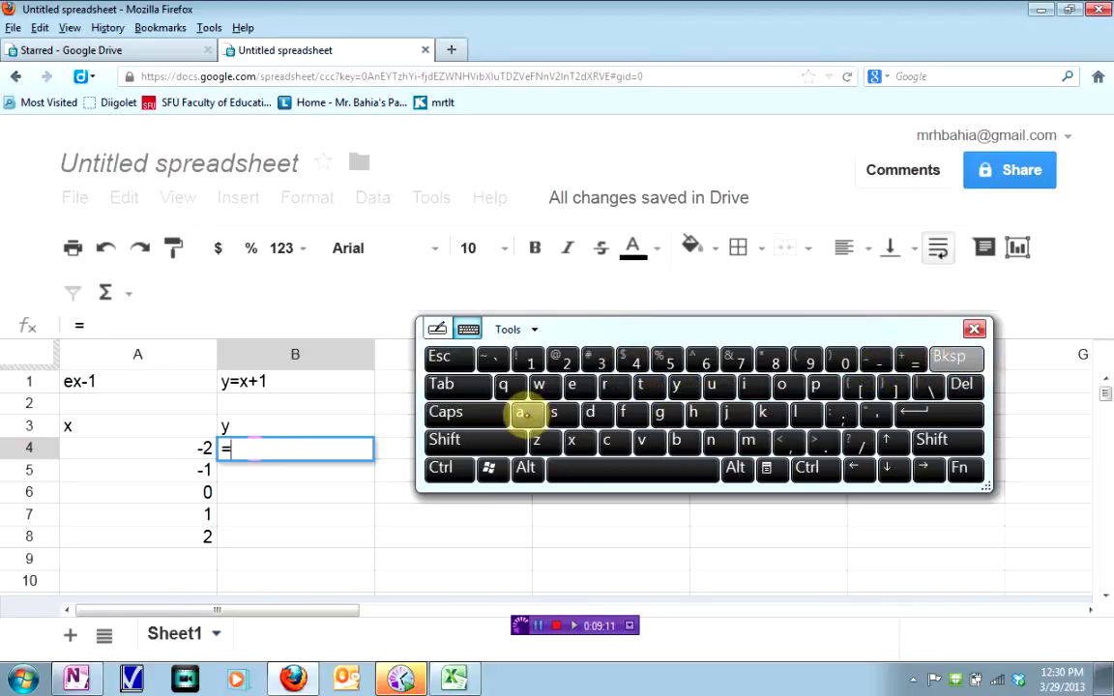
{"action": "left_click", "coordinate": [525, 413]}
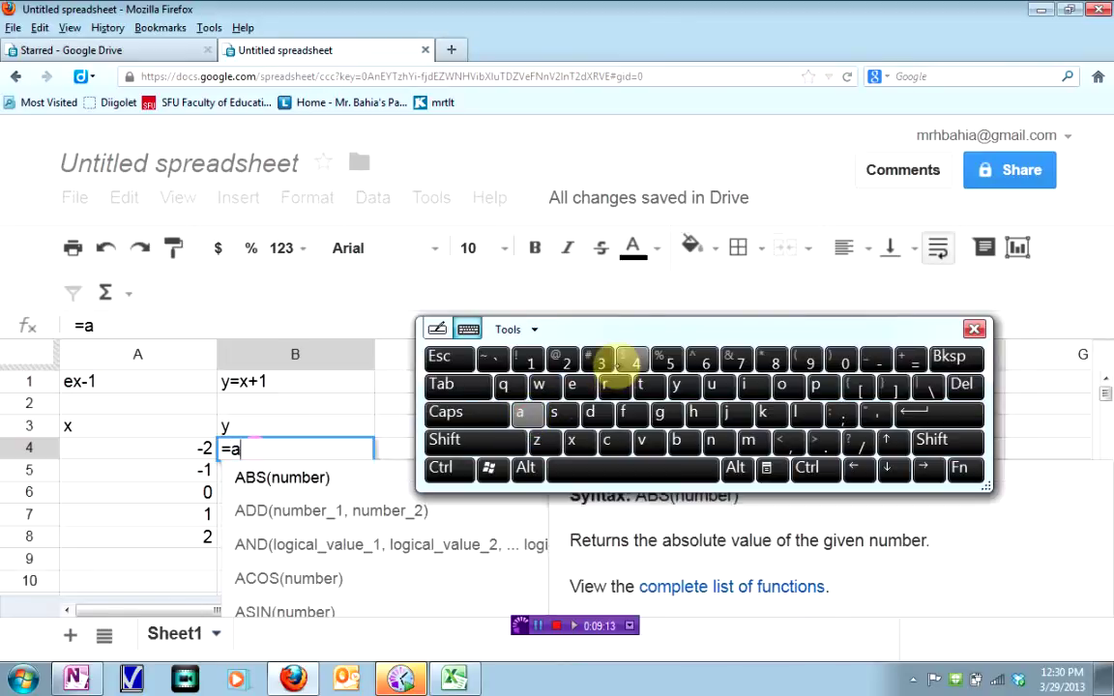
{"action": "left_click", "coordinate": [634, 363]}
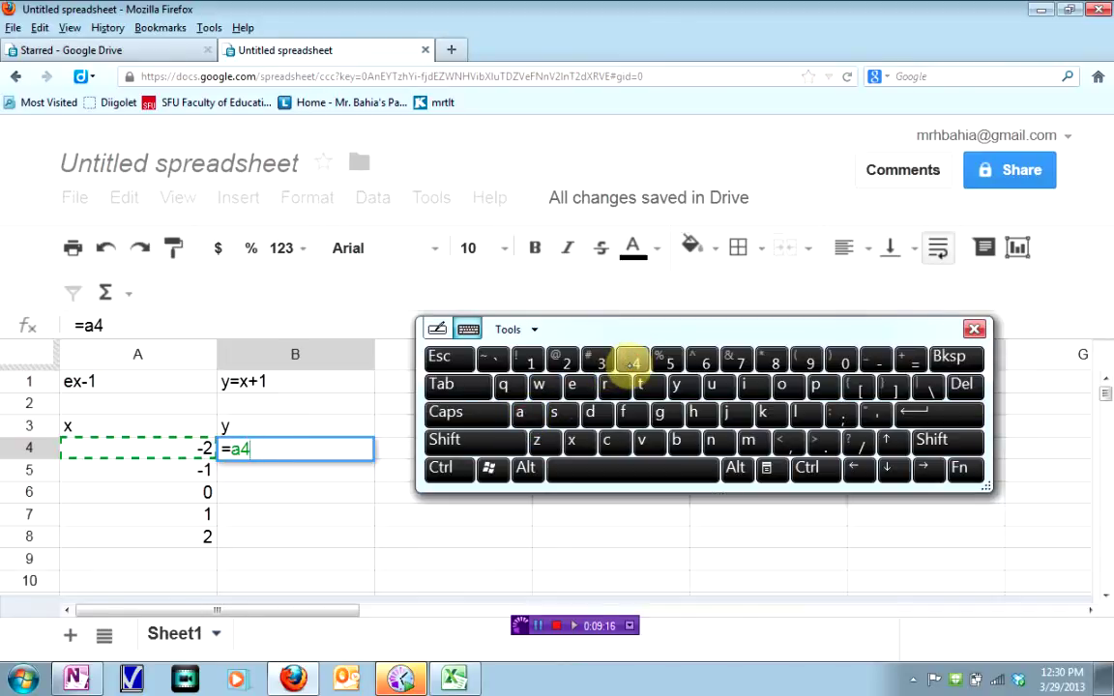
{"action": "left_click", "coordinate": [932, 441]}
{"action": "left_click", "coordinate": [909, 359]}
{"action": "left_click", "coordinate": [529, 360]}
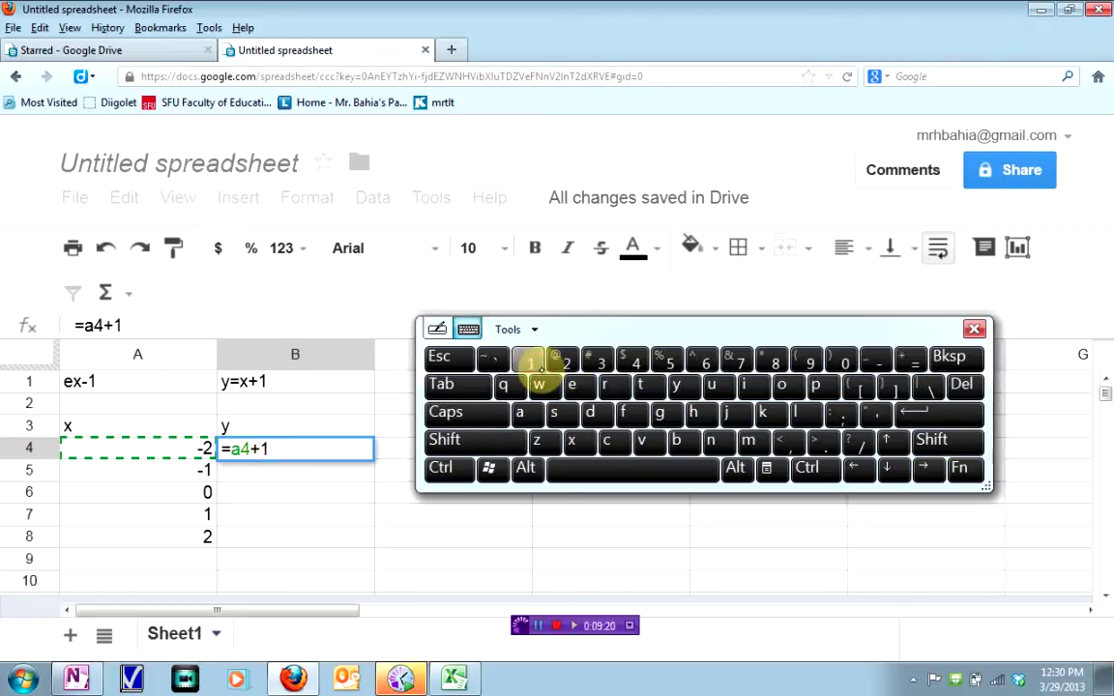
{"action": "left_click", "coordinate": [938, 412]}
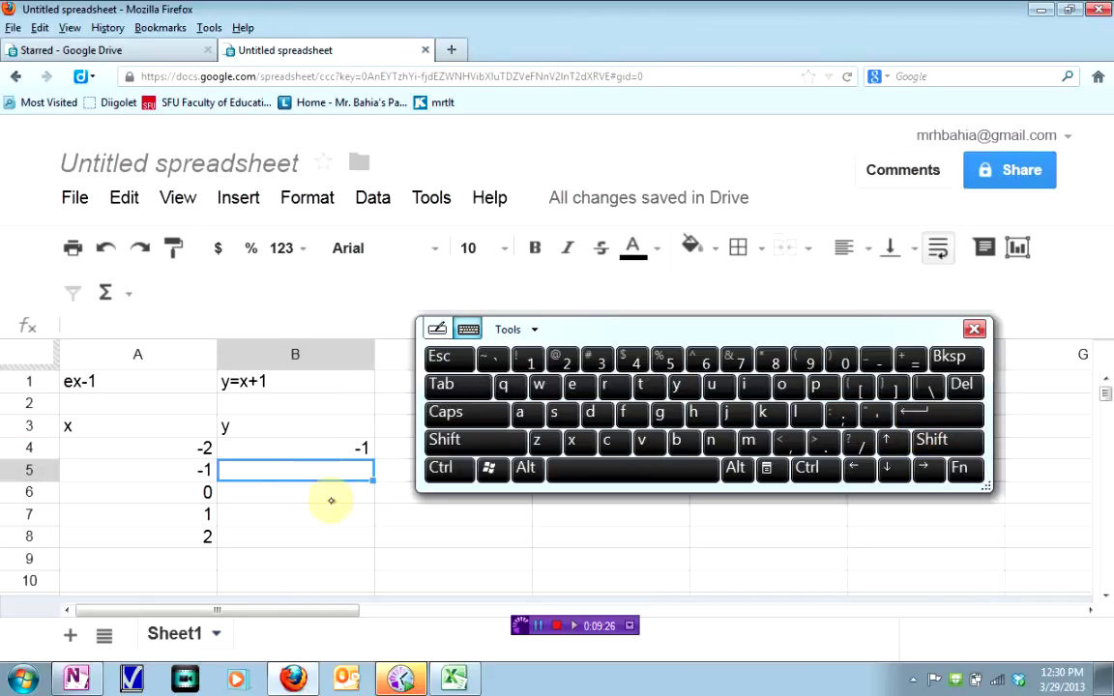
Fill the B4 formula down through B8 in the Google spreadsheet and close the on-screen keyboard.
{"action": "left_click", "coordinate": [318, 447]}
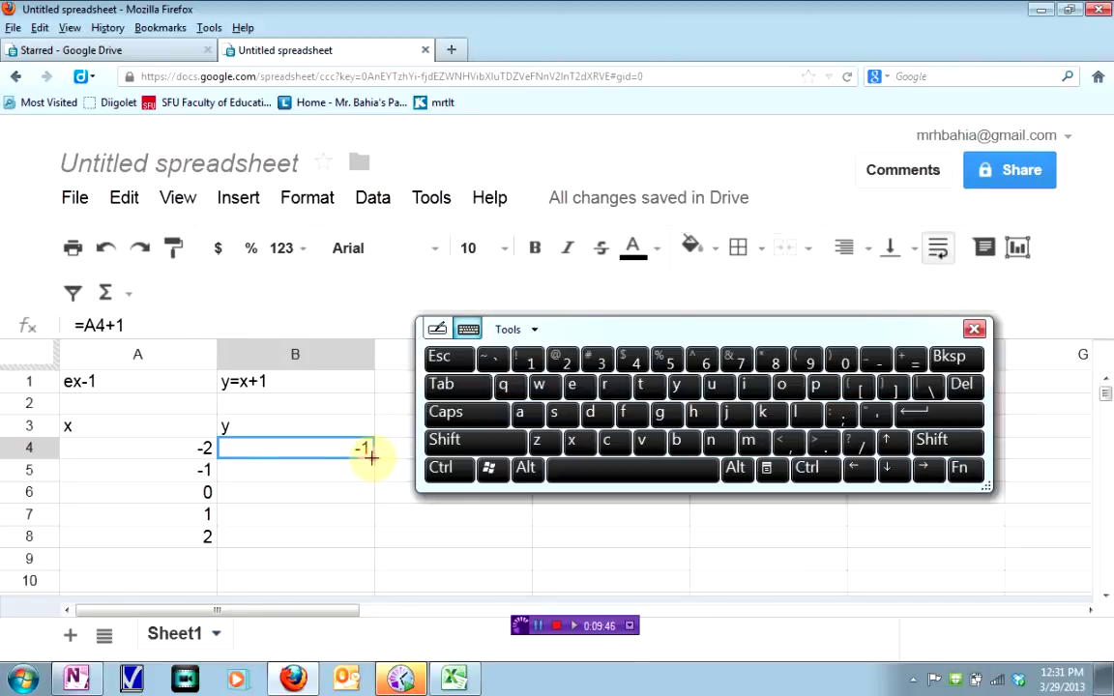
{"action": "left_click_drag", "start_coordinate": [376, 456], "coordinate": [374, 529]}
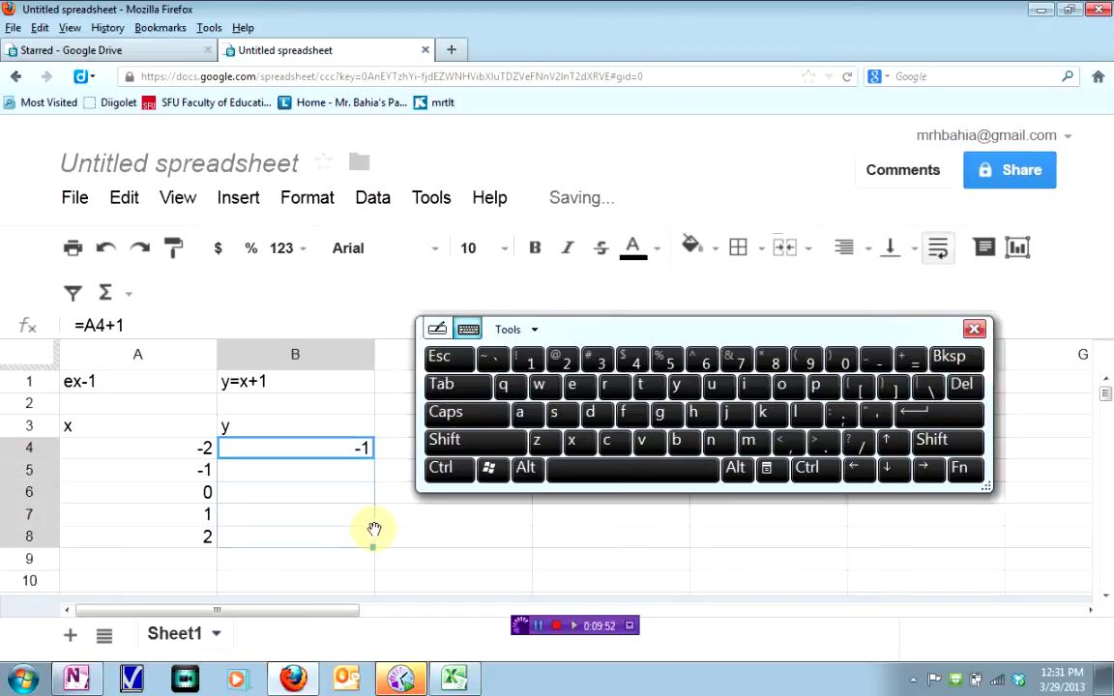
{"action": "left_click", "coordinate": [418, 532]}
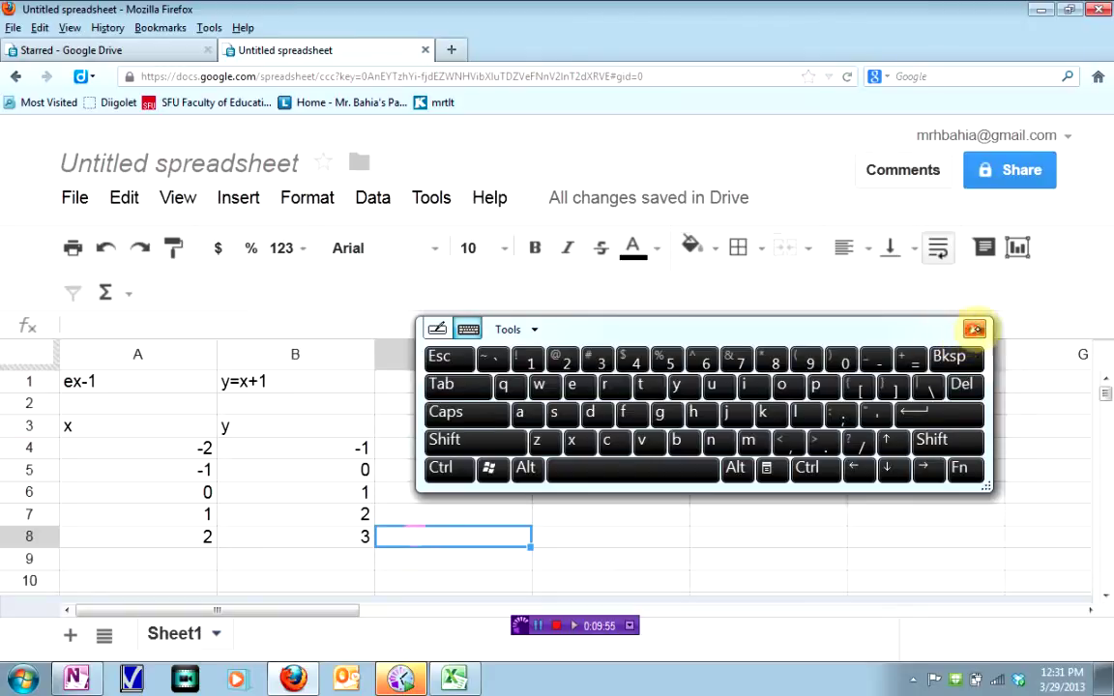
{"action": "left_click", "coordinate": [974, 328]}
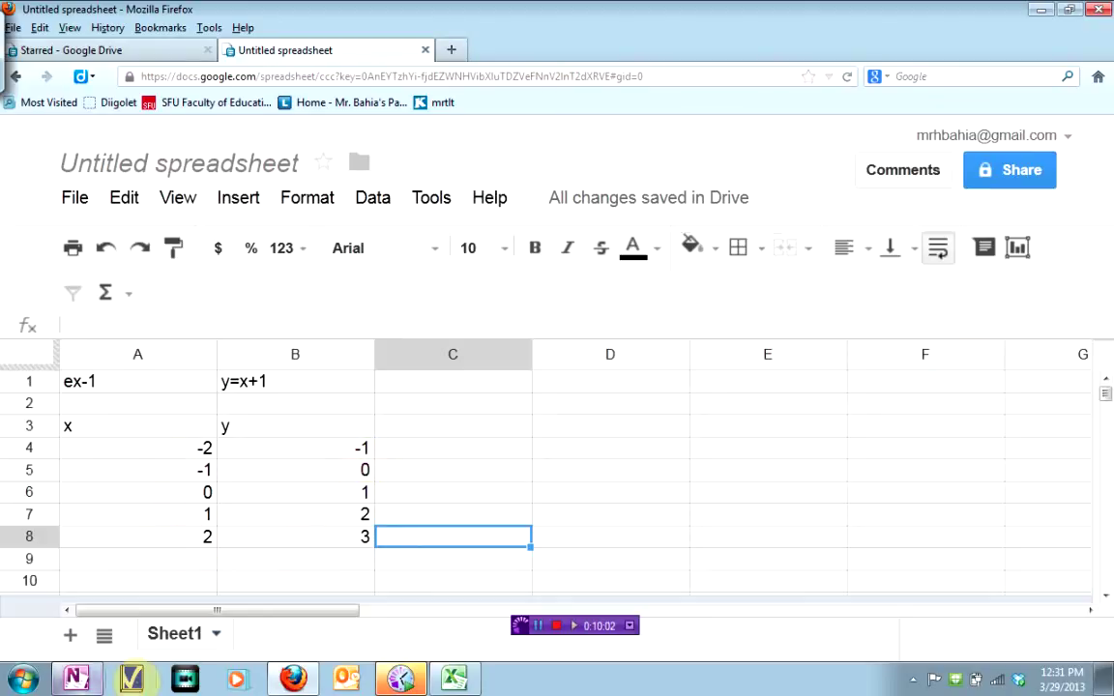
Switch to the Excel workbook and insert a markers-only scatter chart of the x and y values in A4:B8.
{"action": "left_click", "coordinate": [455, 678]}
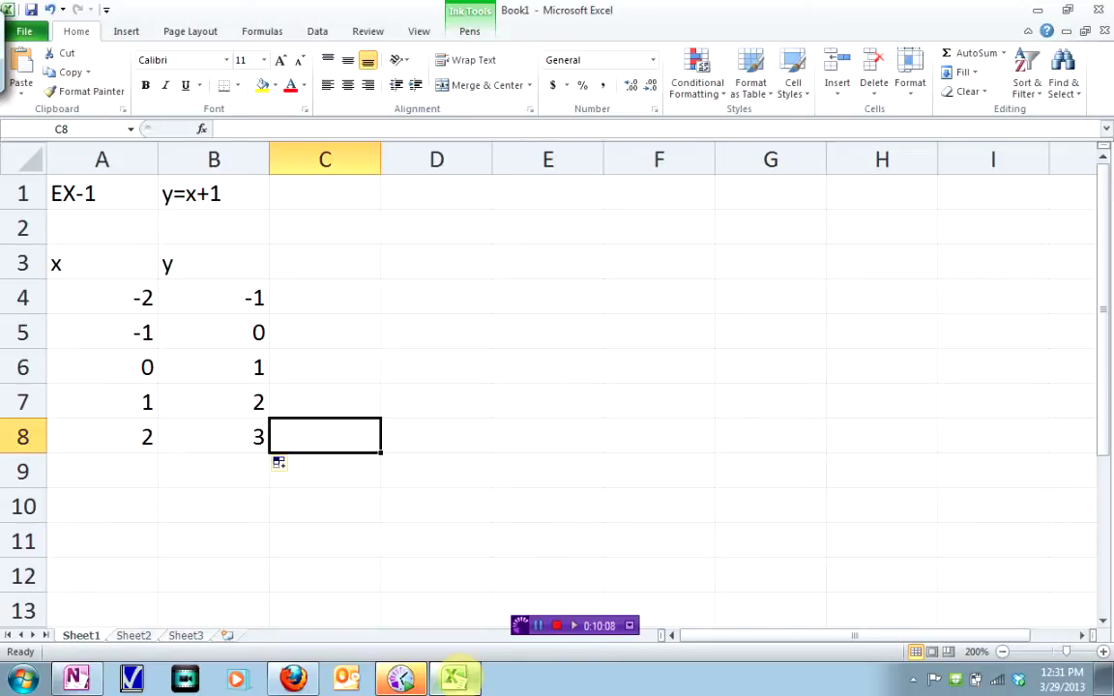
{"action": "left_click_drag", "start_coordinate": [114, 290], "coordinate": [218, 437]}
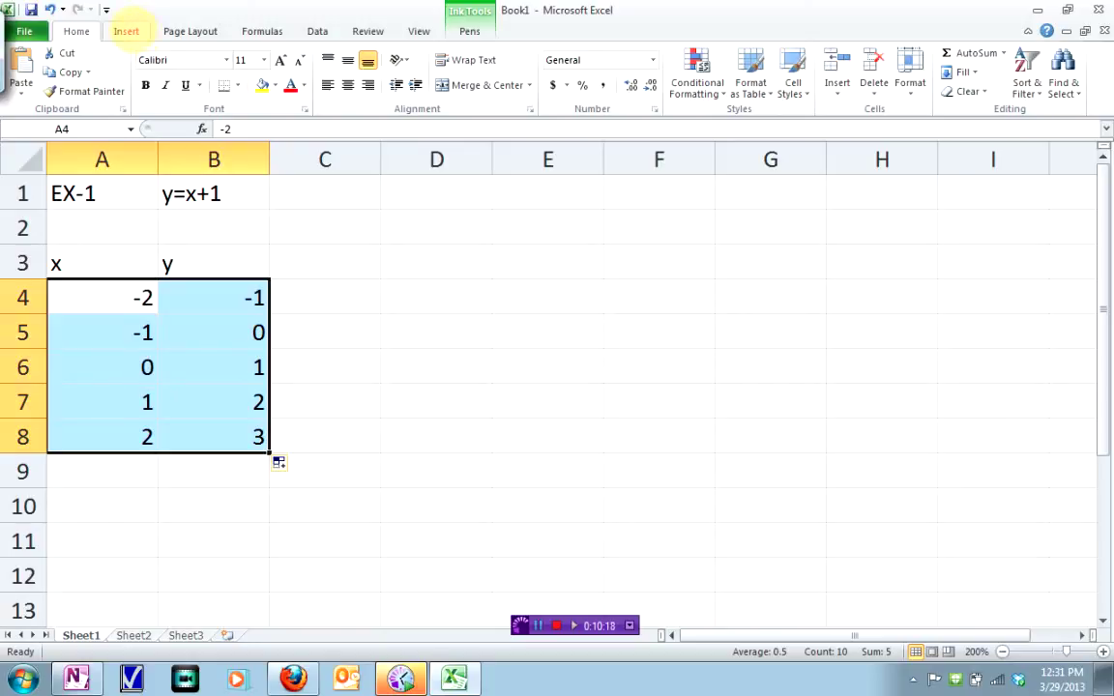
{"action": "left_click", "coordinate": [126, 31]}
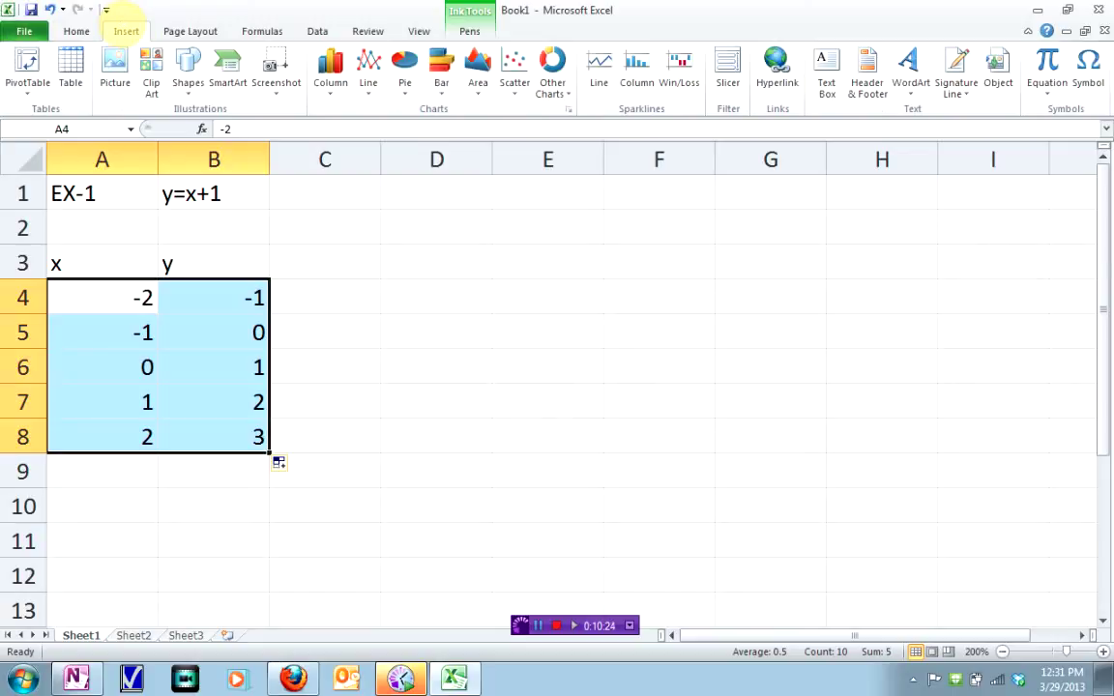
{"action": "left_click", "coordinate": [519, 85]}
{"action": "left_click", "coordinate": [433, 141]}
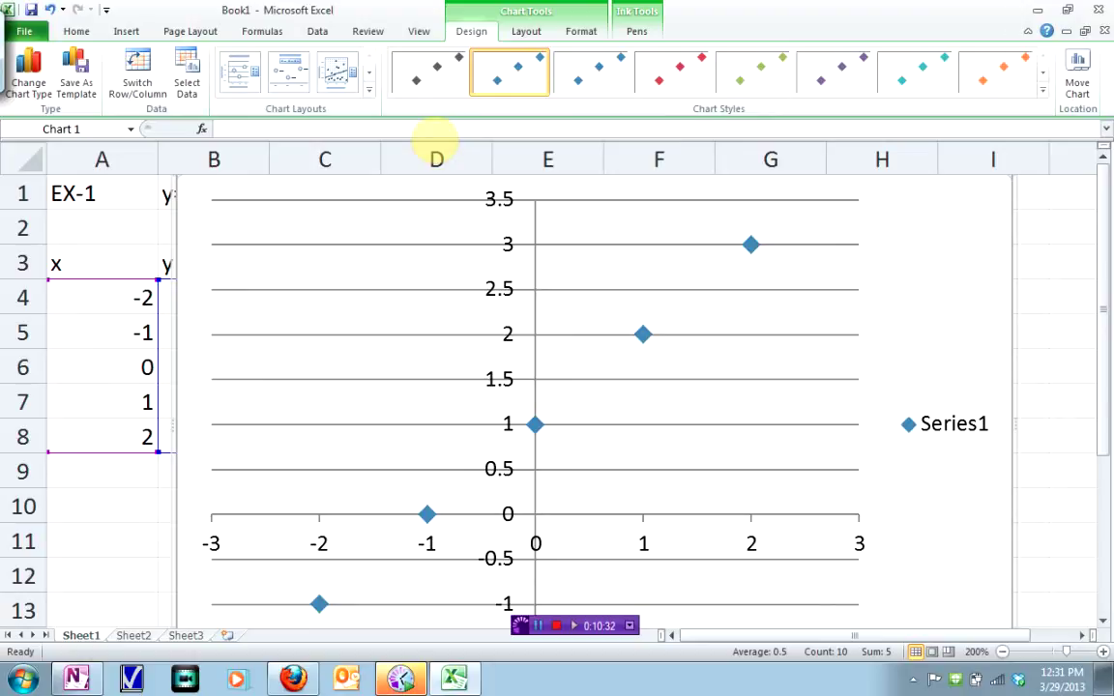
{"action": "left_click", "coordinate": [1097, 389]}
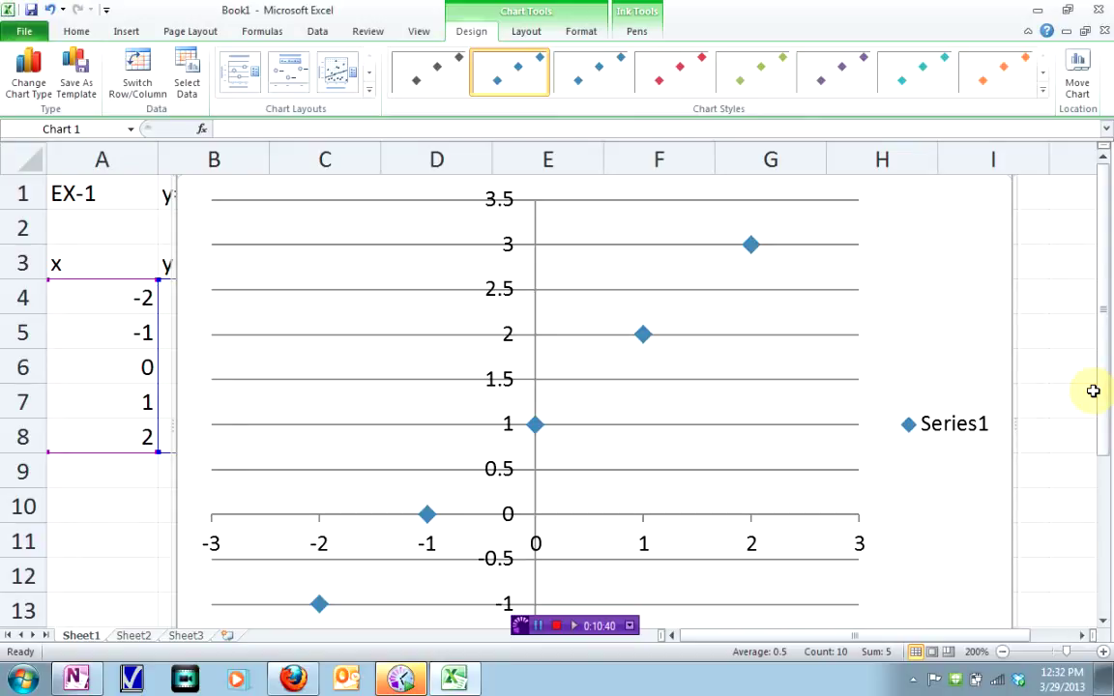
Switch to the Google spreadsheet, start a new chart from the x and y table, and choose the Scatter chart type.
{"action": "left_click", "coordinate": [294, 677]}
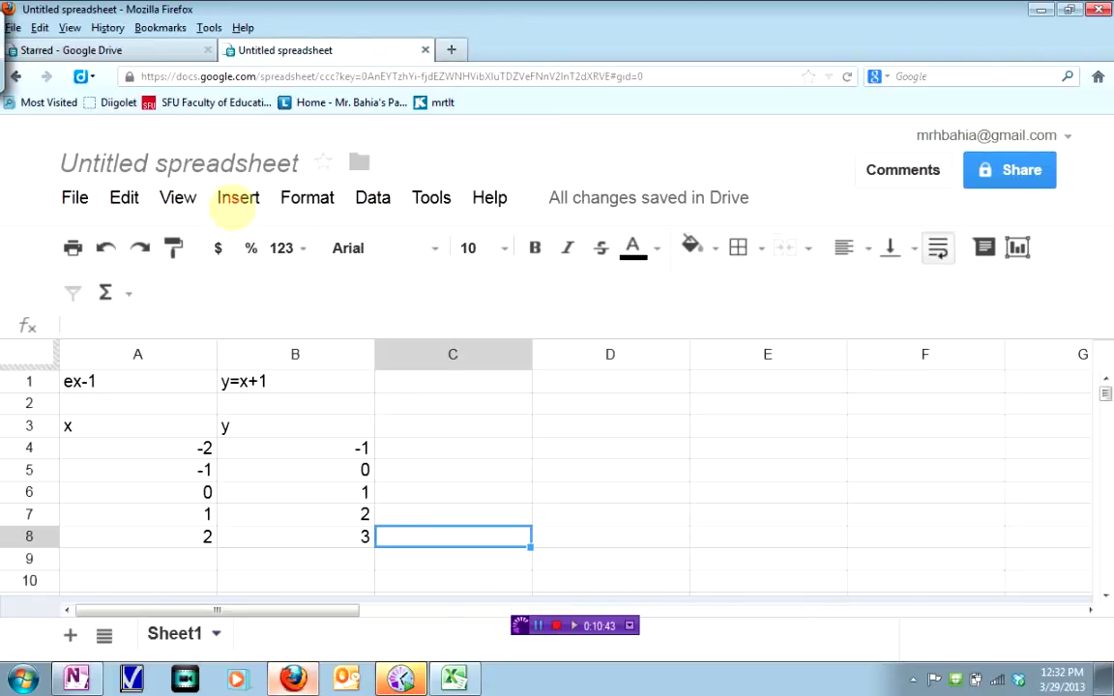
{"action": "left_click", "coordinate": [242, 194]}
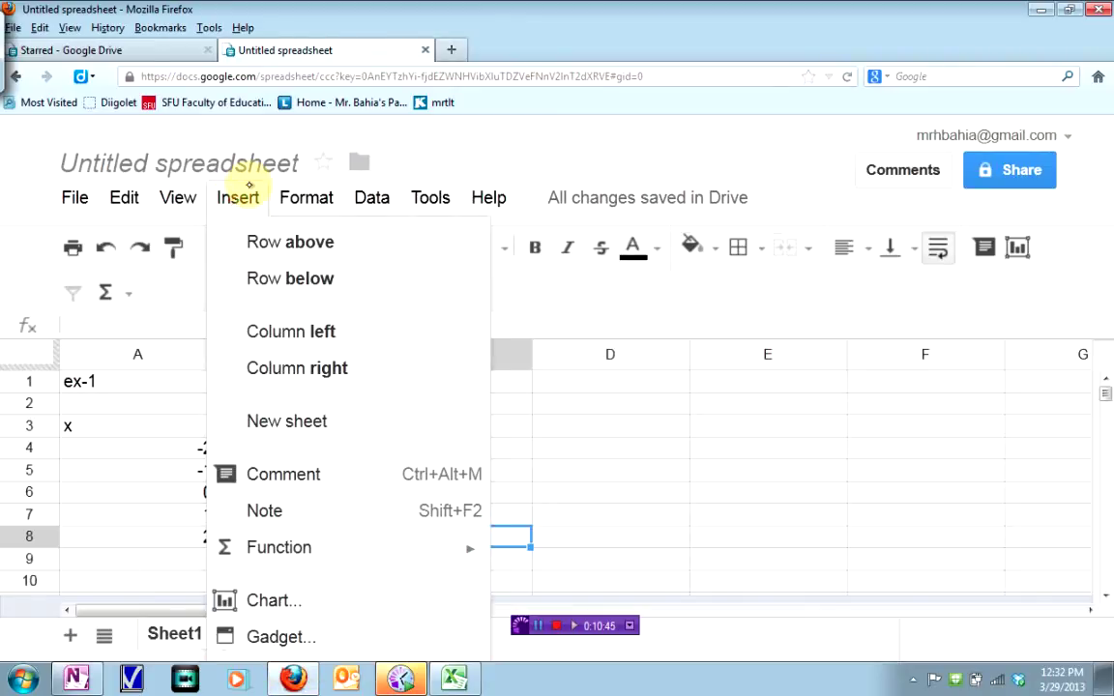
{"action": "left_click", "coordinate": [277, 602]}
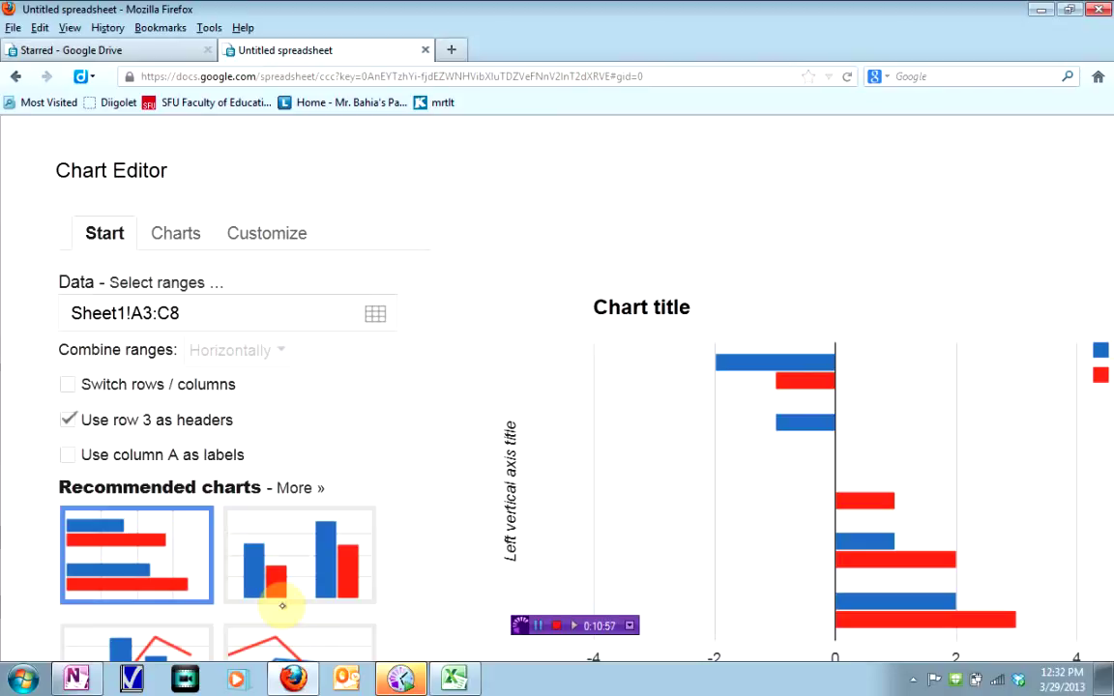
{"action": "left_click", "coordinate": [179, 235]}
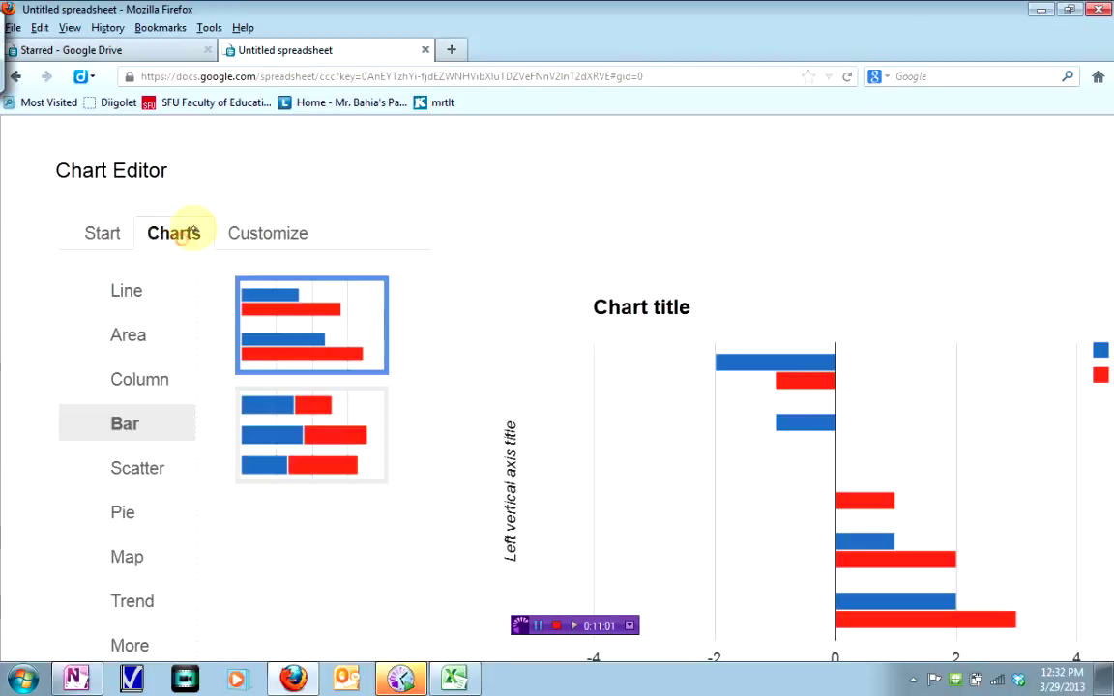
{"action": "left_click", "coordinate": [80, 465]}
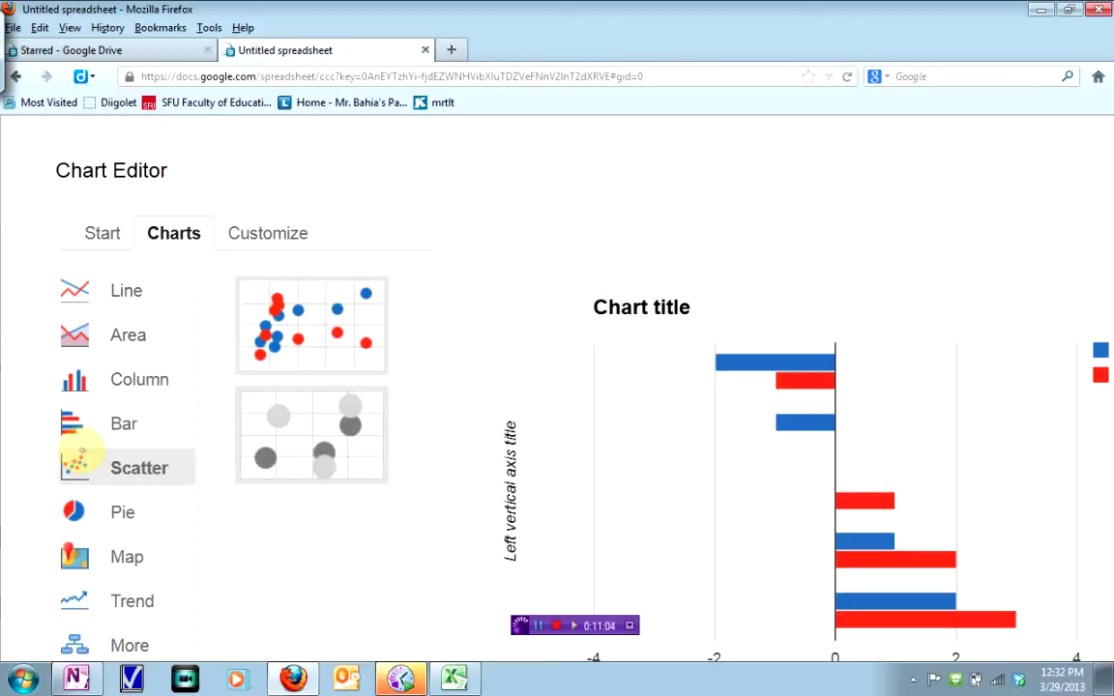
{"action": "left_click", "coordinate": [301, 337]}
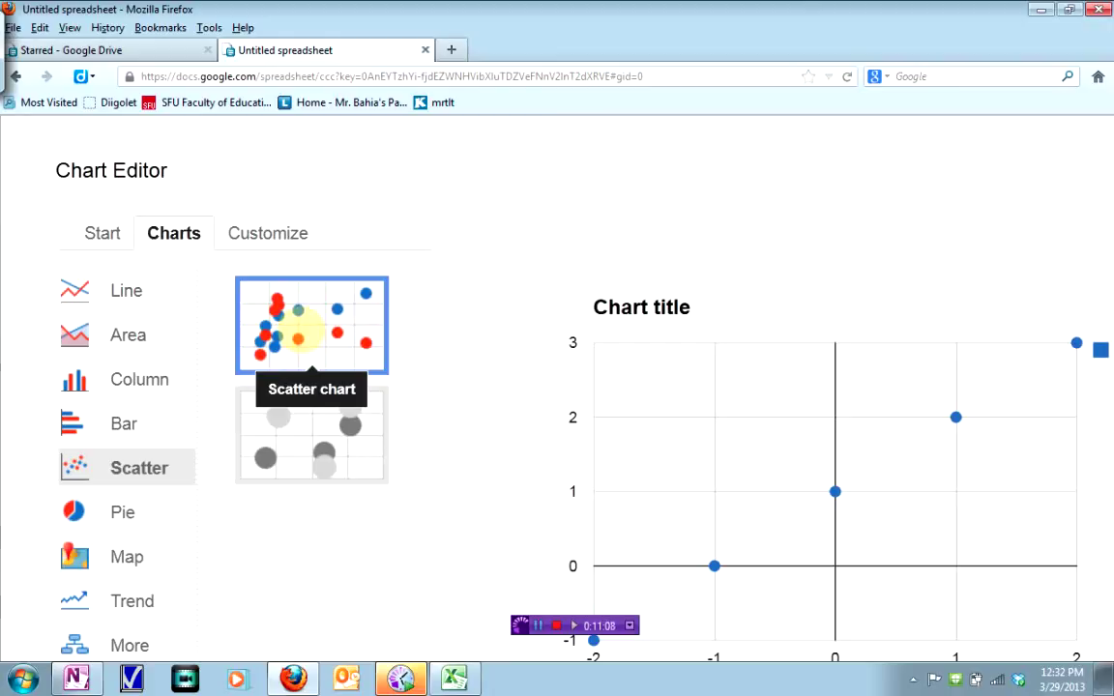
Insert the configured scatter chart into the Google spreadsheet.
{"action": "left_click", "coordinate": [10, 44]}
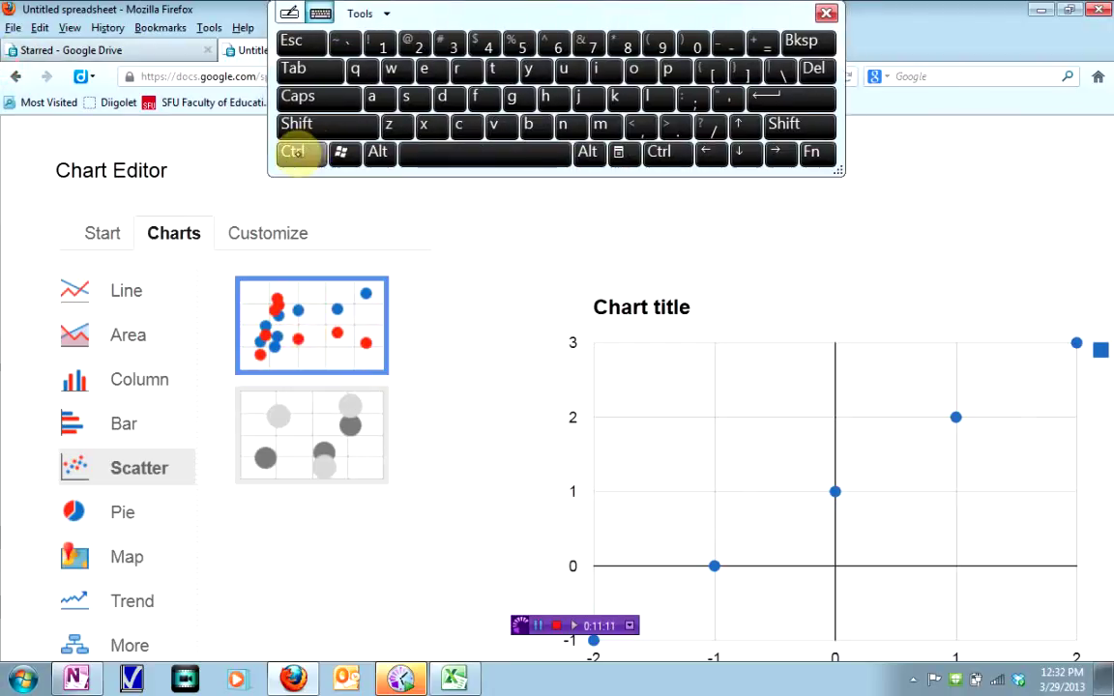
{"action": "left_click", "coordinate": [293, 151]}
{"action": "left_click", "coordinate": [730, 43]}
{"action": "left_click", "coordinate": [658, 152]}
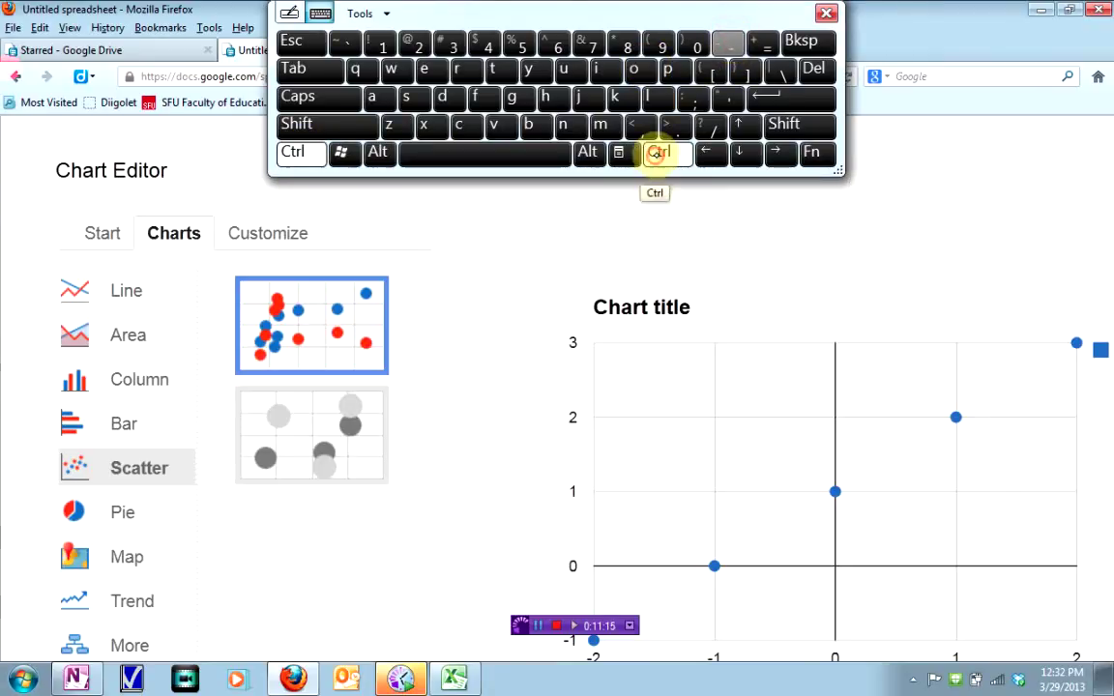
{"action": "left_click", "coordinate": [727, 43]}
{"action": "left_click", "coordinate": [662, 152]}
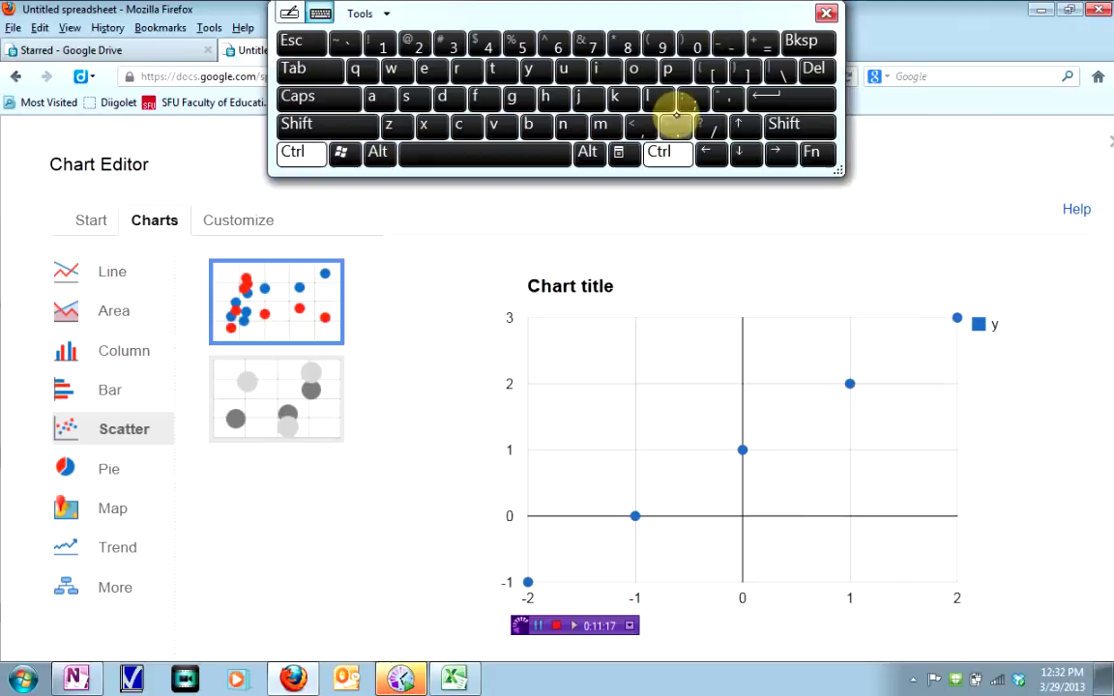
{"action": "left_click", "coordinate": [727, 43]}
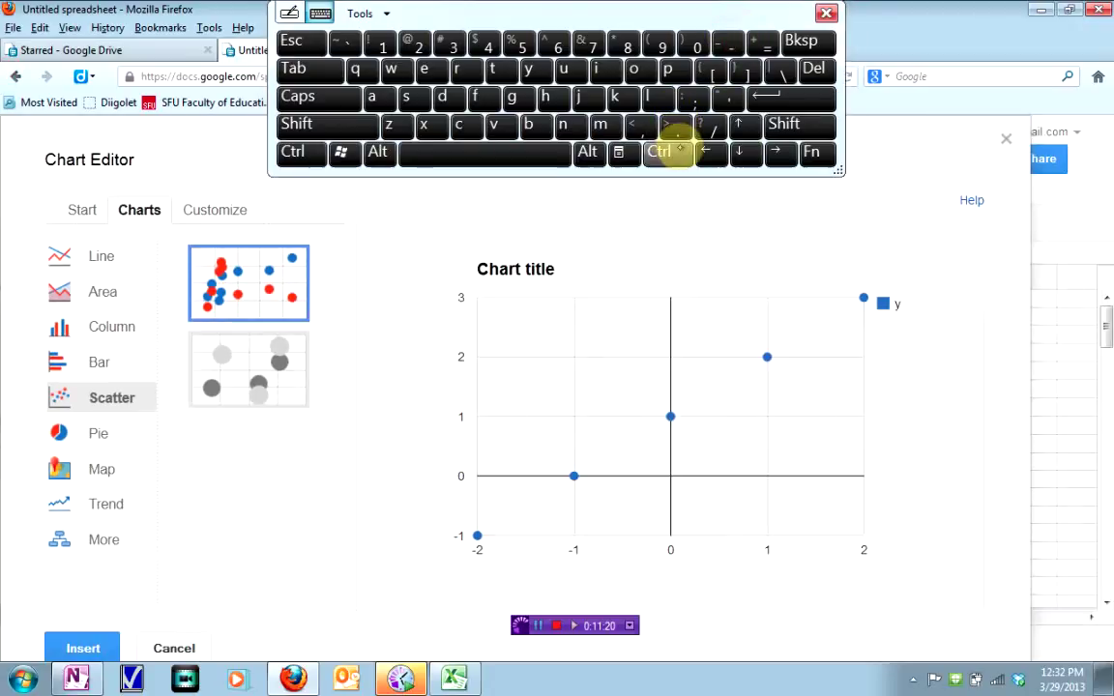
{"action": "left_click", "coordinate": [660, 152]}
{"action": "left_click", "coordinate": [729, 42]}
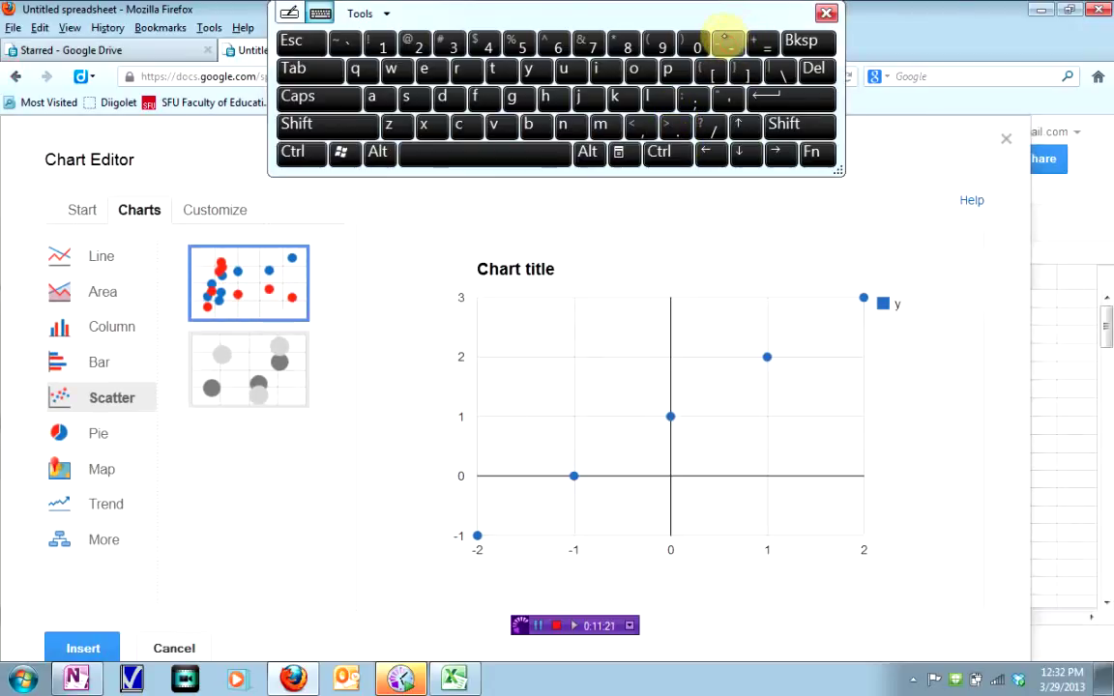
{"action": "left_click", "coordinate": [660, 151]}
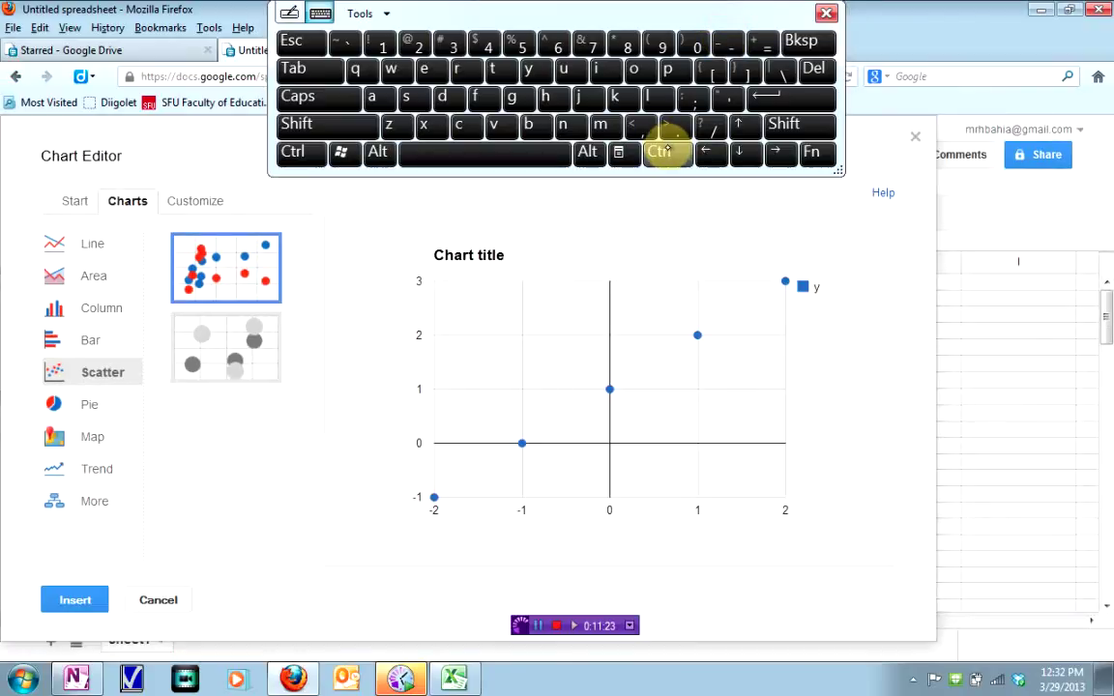
{"action": "left_click", "coordinate": [727, 43]}
{"action": "left_click", "coordinate": [825, 13]}
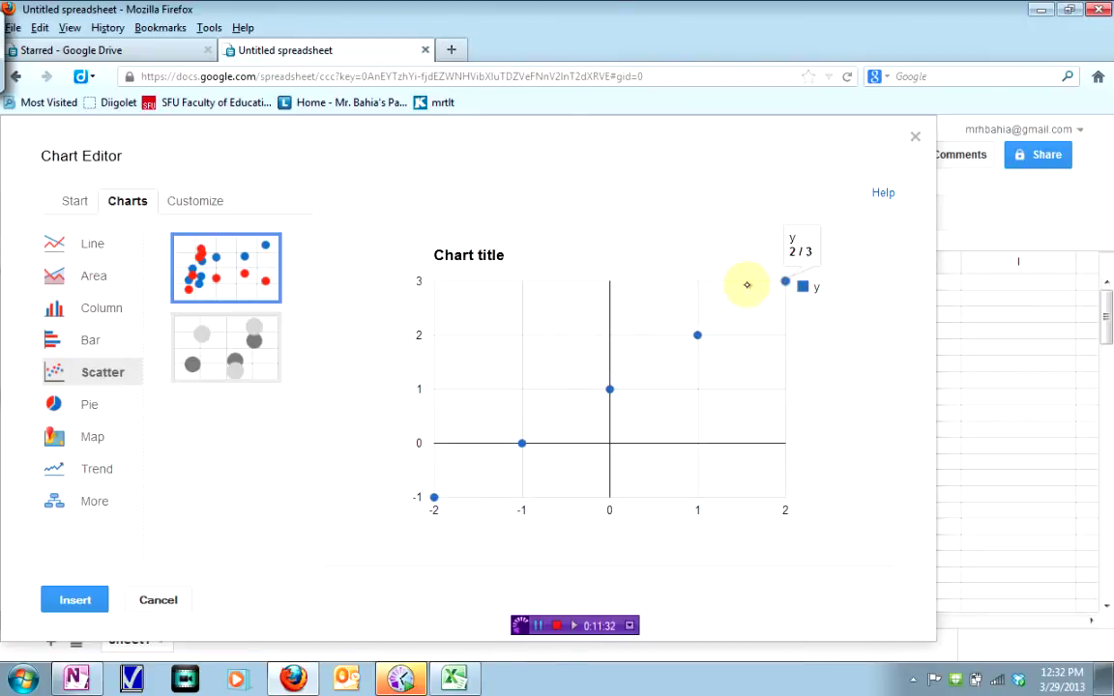
{"action": "left_click", "coordinate": [75, 599]}
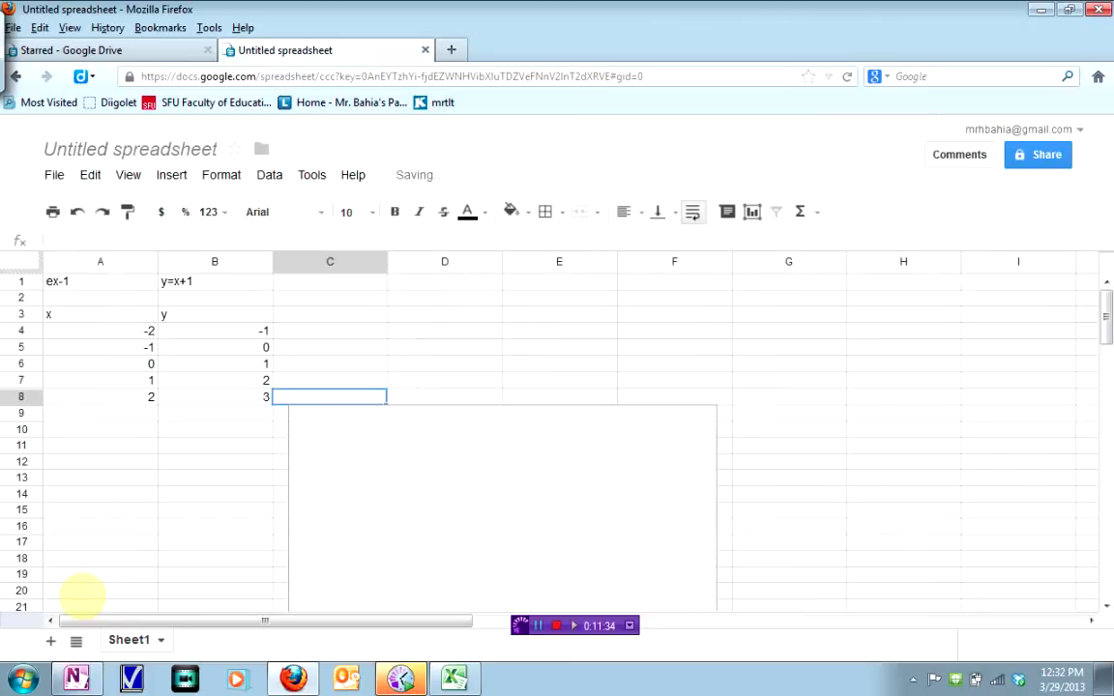
Select the new scatter chart in the Google spreadsheet, and switch to the Excel workbook.
{"action": "left_click", "coordinate": [485, 424]}
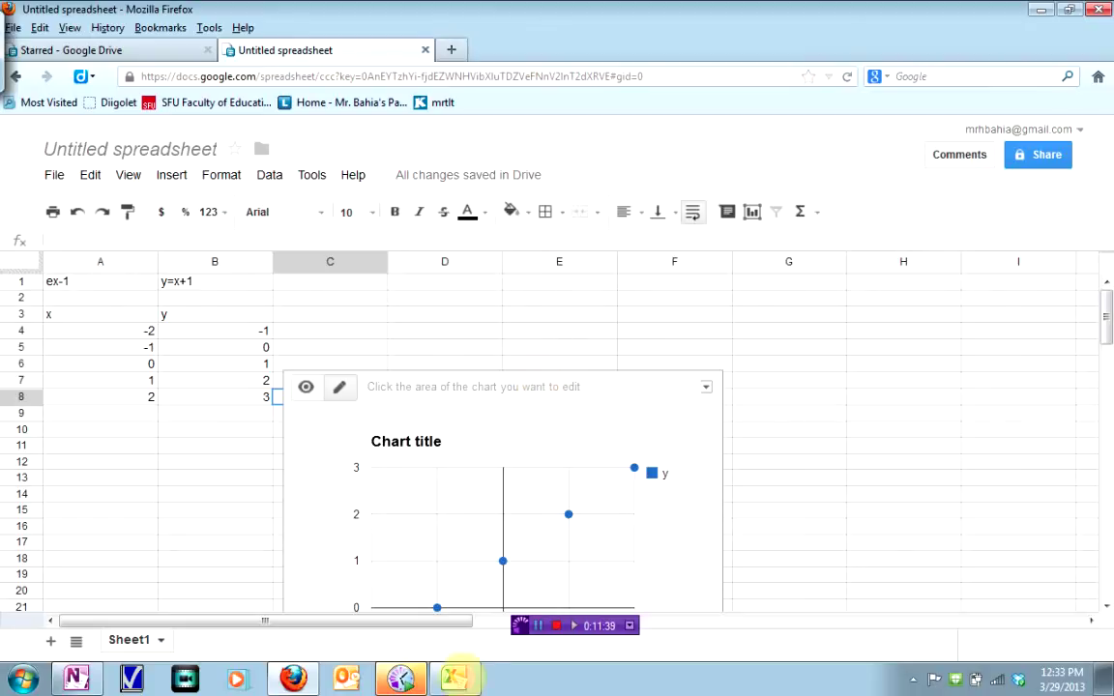
{"action": "left_click", "coordinate": [455, 679]}
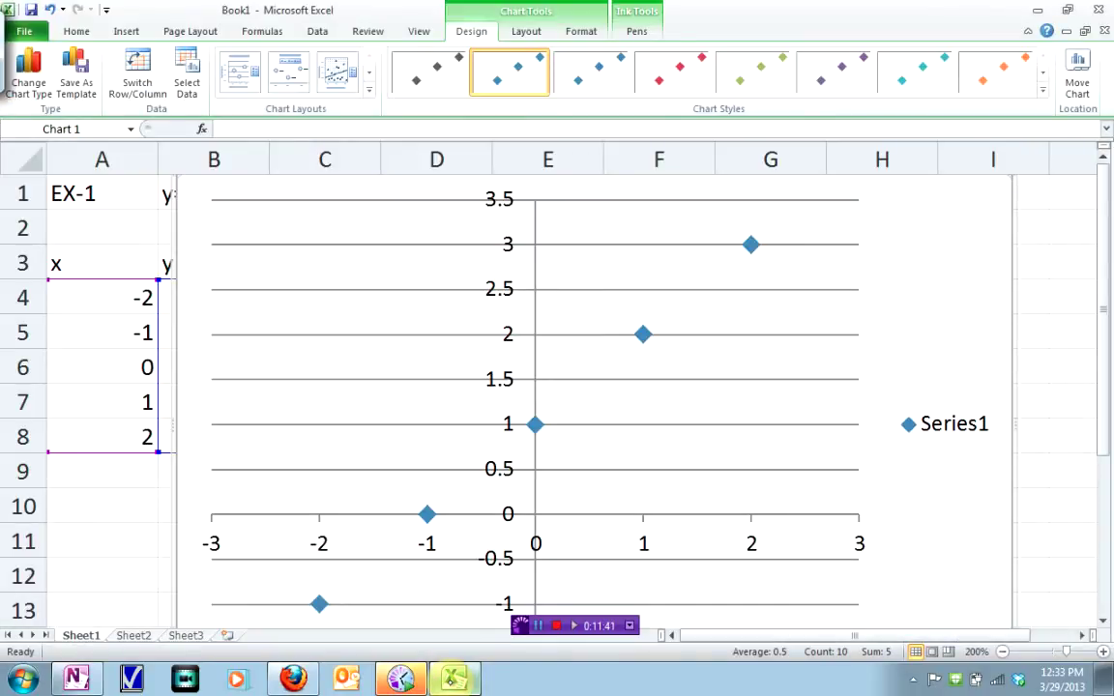
Try to zoom out of the Excel worksheet using the on-screen keyboard, and close the keyboard.
{"action": "left_click", "coordinate": [12, 48]}
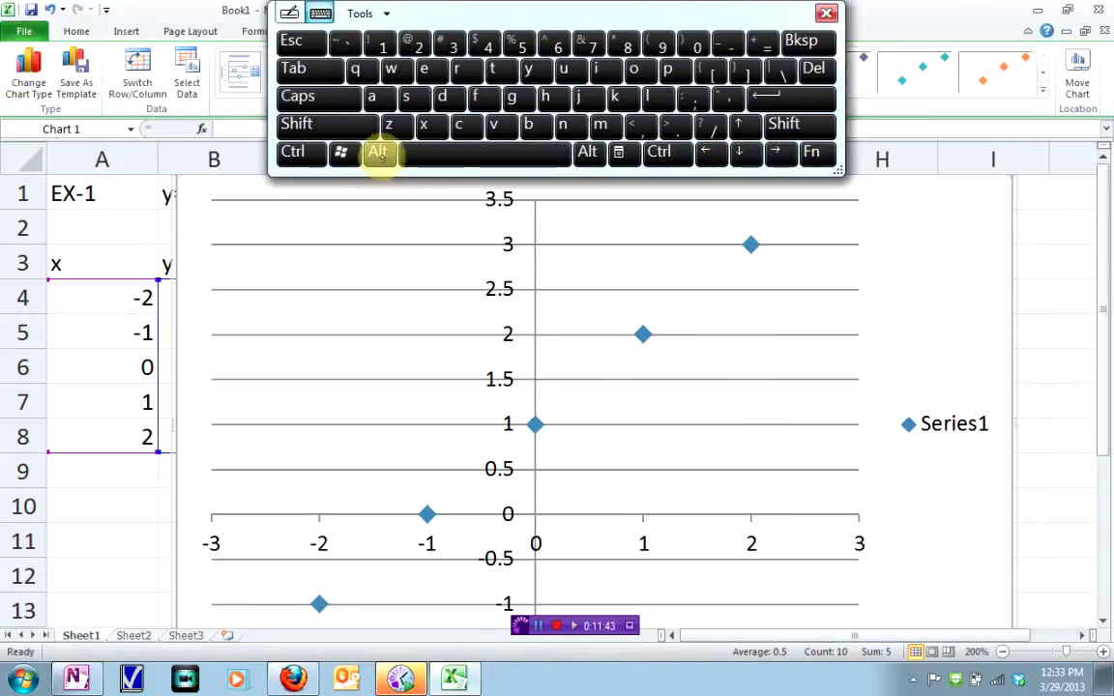
{"action": "left_click", "coordinate": [659, 152]}
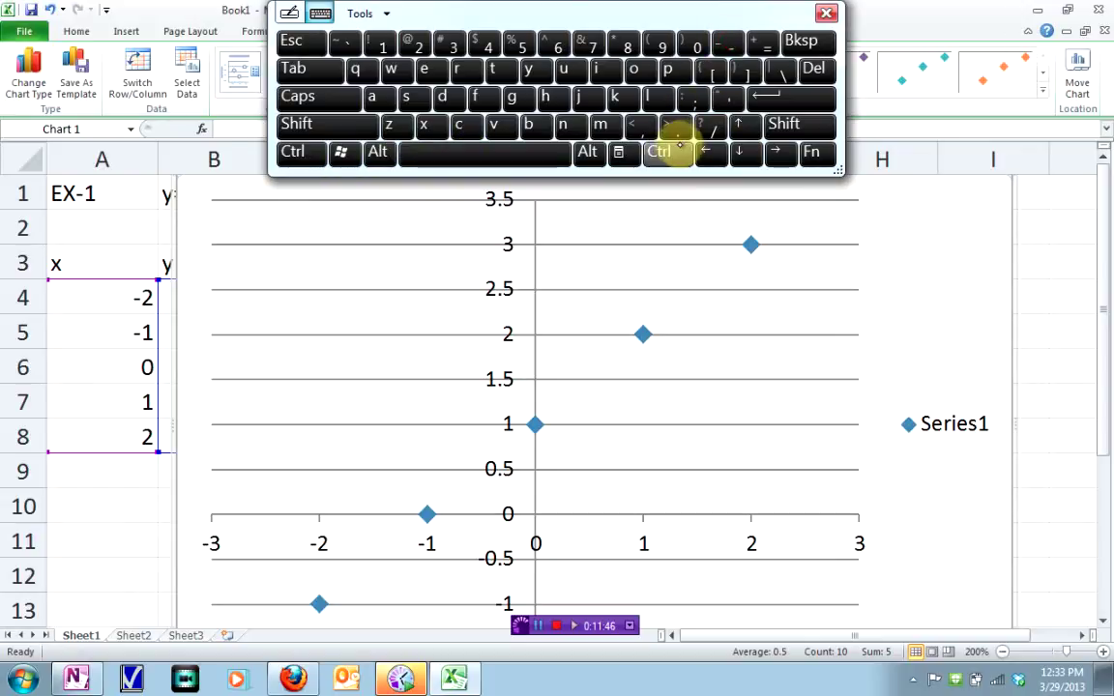
{"action": "left_click", "coordinate": [726, 42]}
{"action": "left_click", "coordinate": [671, 147]}
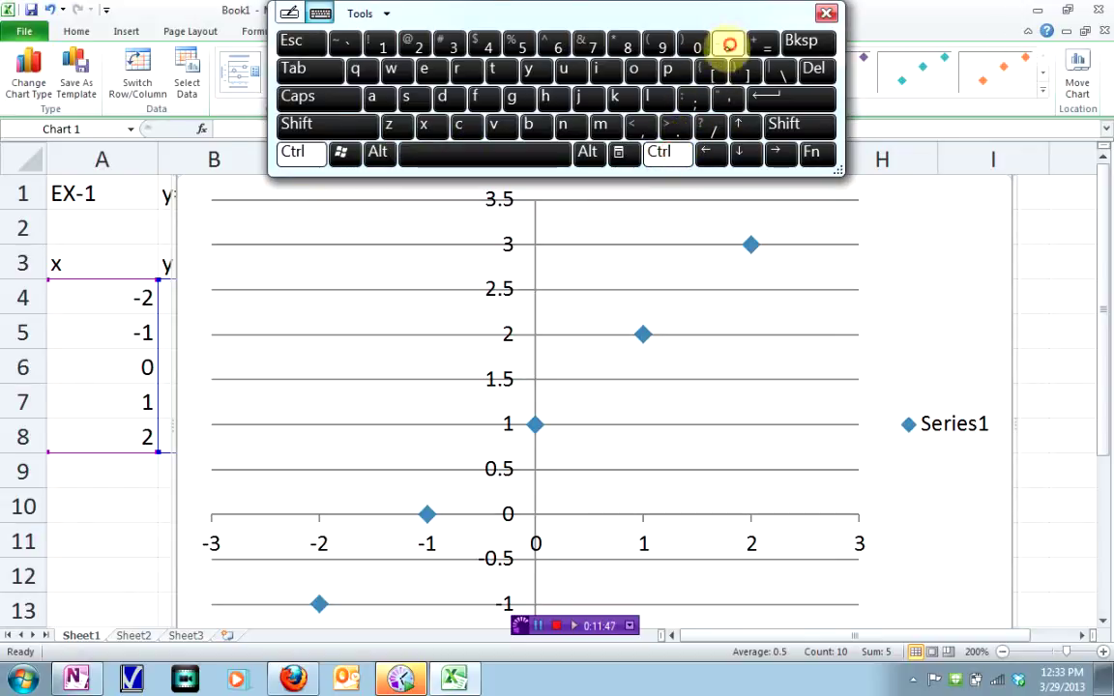
{"action": "left_click", "coordinate": [660, 150]}
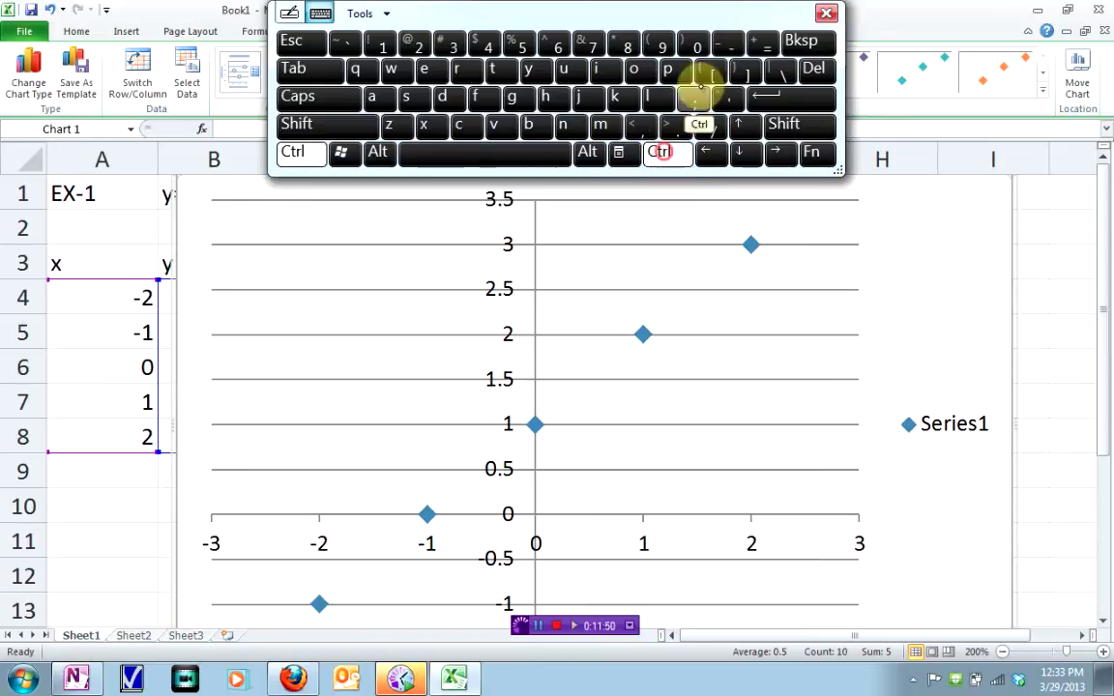
{"action": "left_click", "coordinate": [724, 43]}
{"action": "left_click", "coordinate": [662, 150]}
{"action": "left_click", "coordinate": [727, 45]}
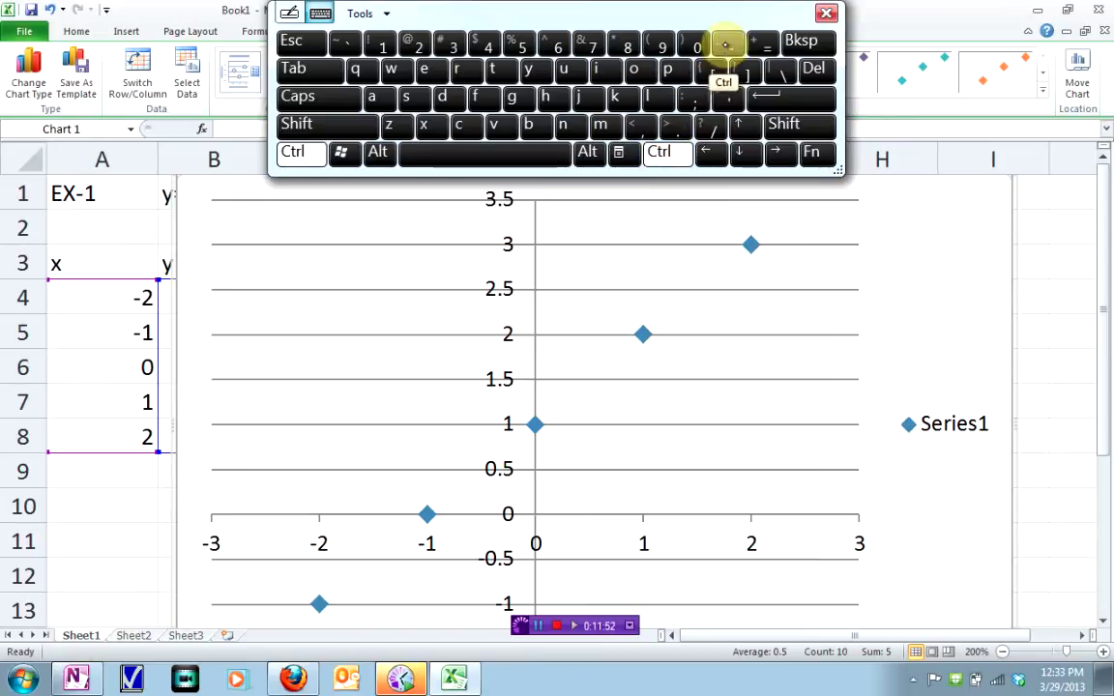
{"action": "left_click", "coordinate": [662, 150]}
{"action": "left_click", "coordinate": [732, 44]}
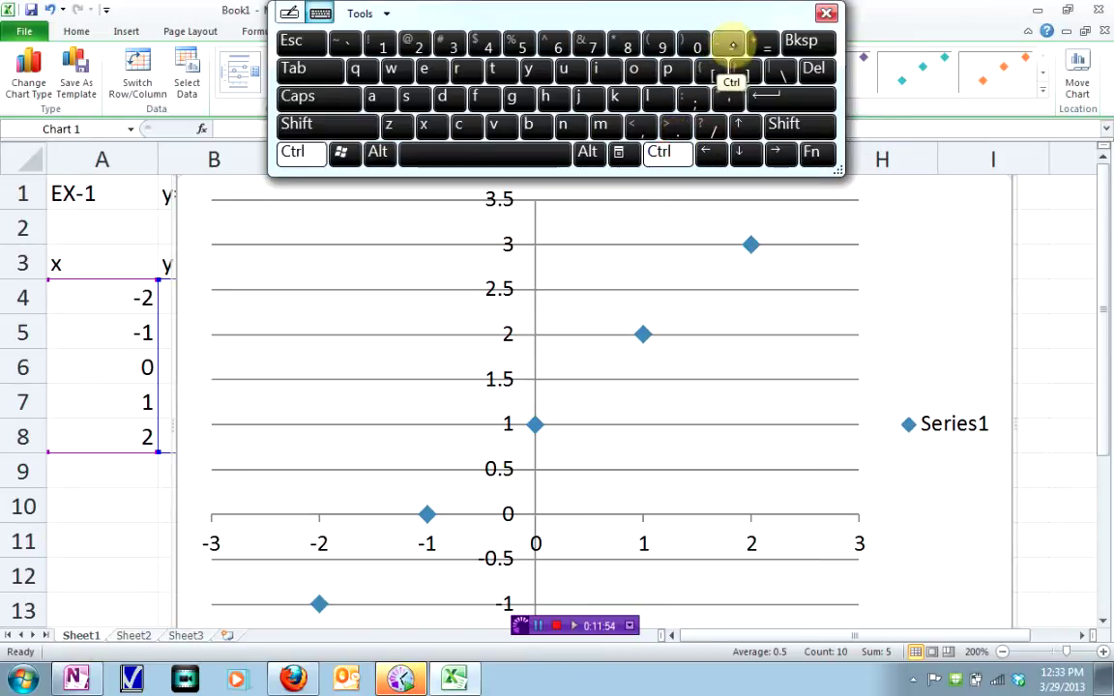
{"action": "left_click", "coordinate": [662, 150]}
{"action": "left_click", "coordinate": [732, 45]}
{"action": "left_click", "coordinate": [728, 45]}
{"action": "left_click", "coordinate": [825, 12]}
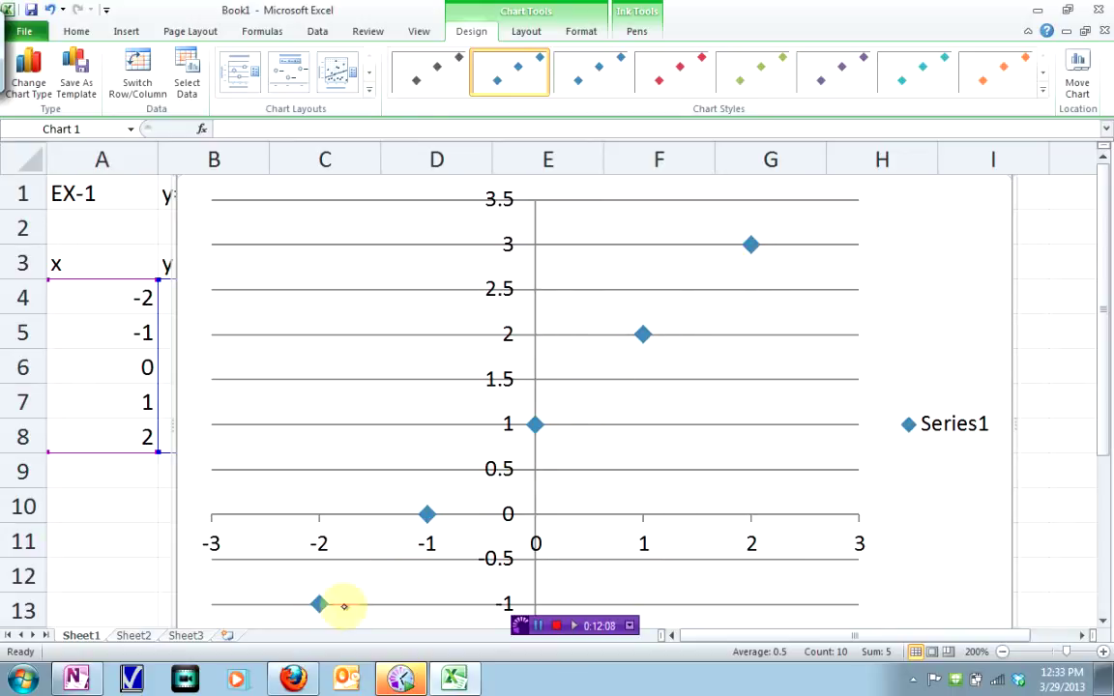
Add a centered overlay title to the Excel scatter chart.
{"action": "mouse_move", "coordinate": [533, 418]}
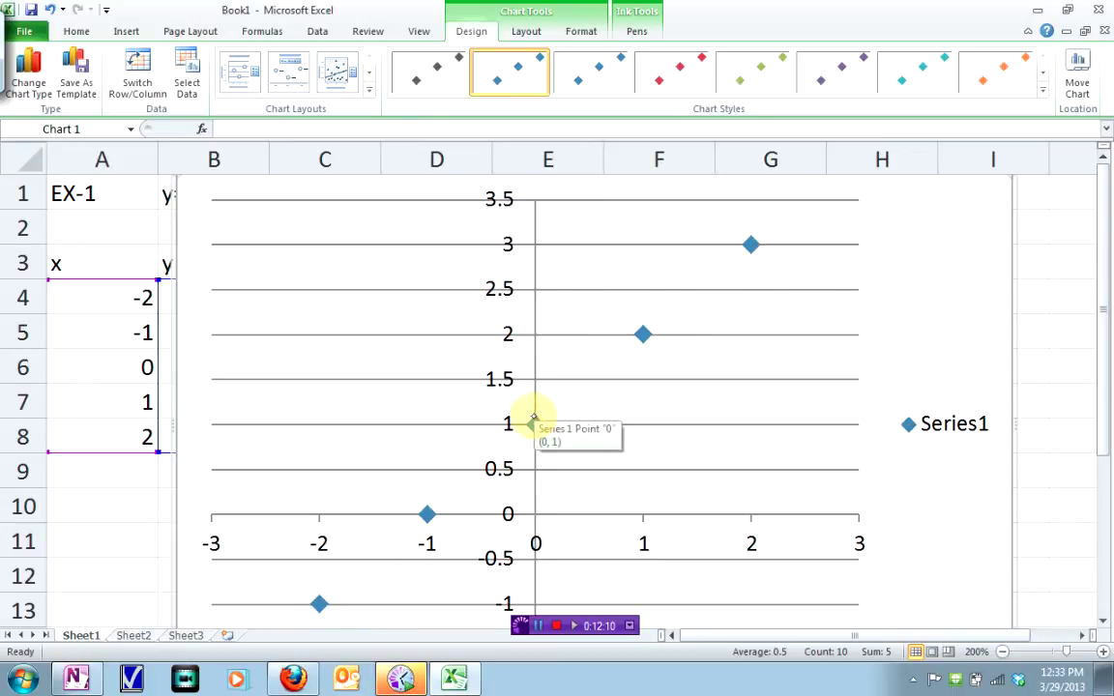
{"action": "left_click", "coordinate": [526, 30]}
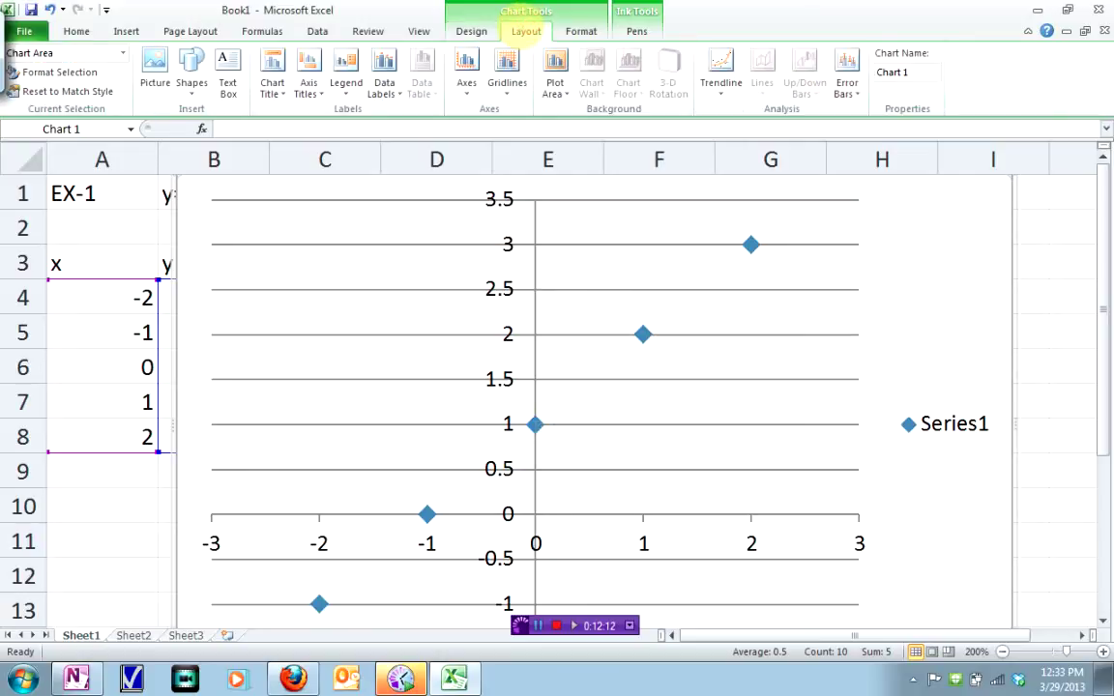
{"action": "left_click", "coordinate": [279, 93]}
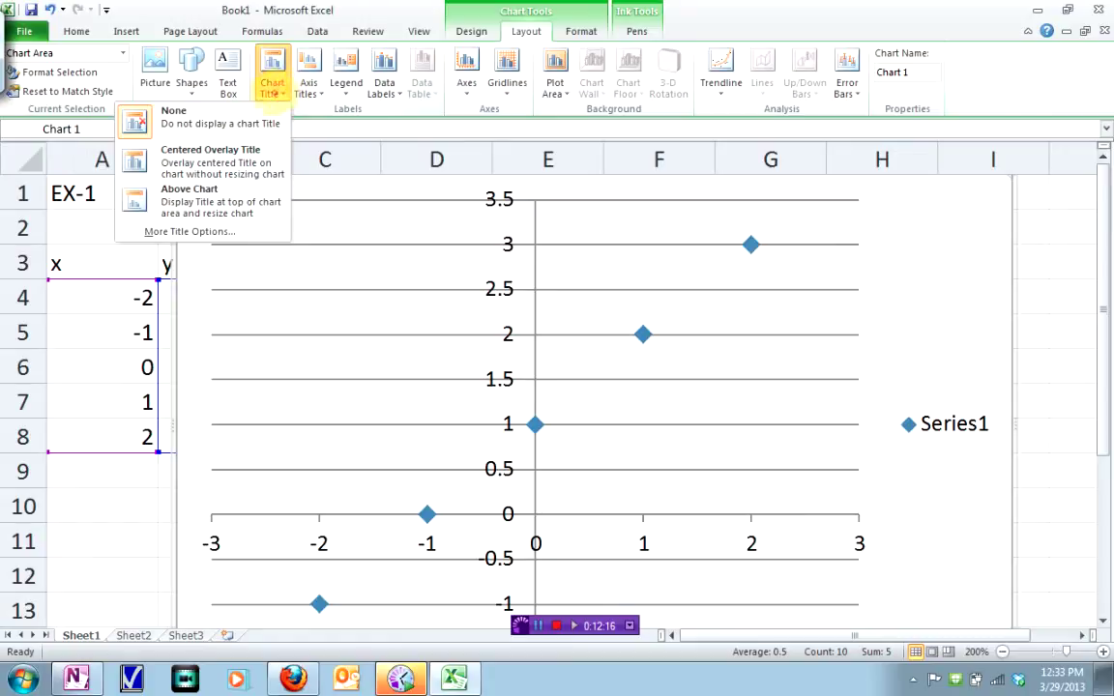
{"action": "left_click", "coordinate": [217, 148]}
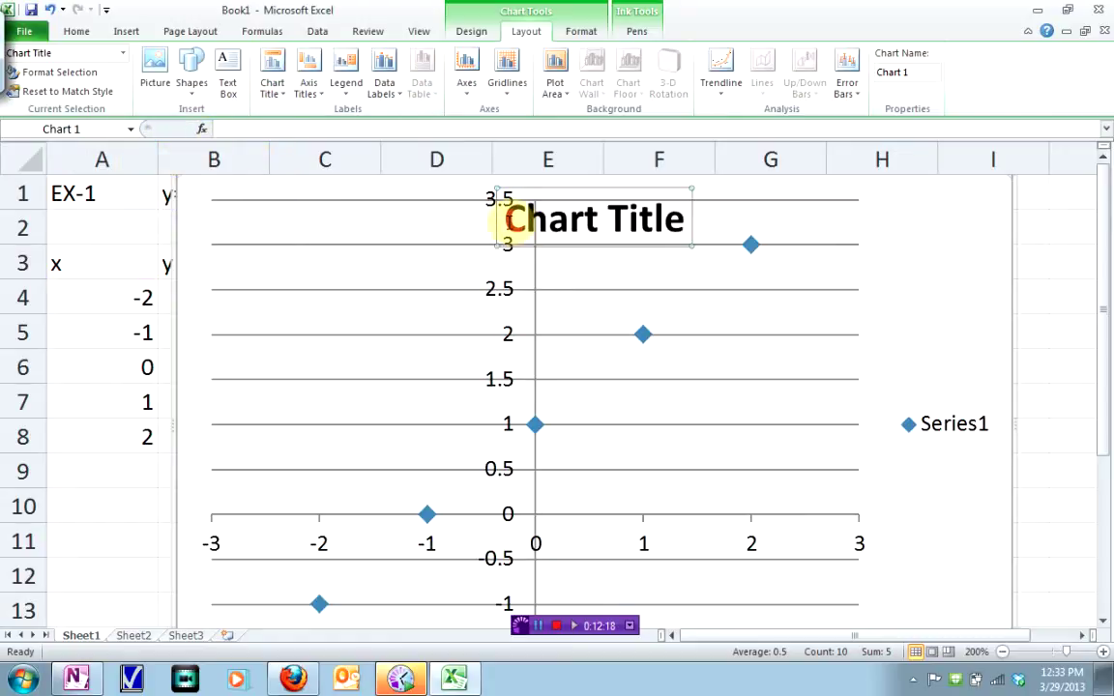
Replace the Excel chart's placeholder title with y=x+1 using the on-screen keyboard.
{"action": "double_click", "coordinate": [672, 218]}
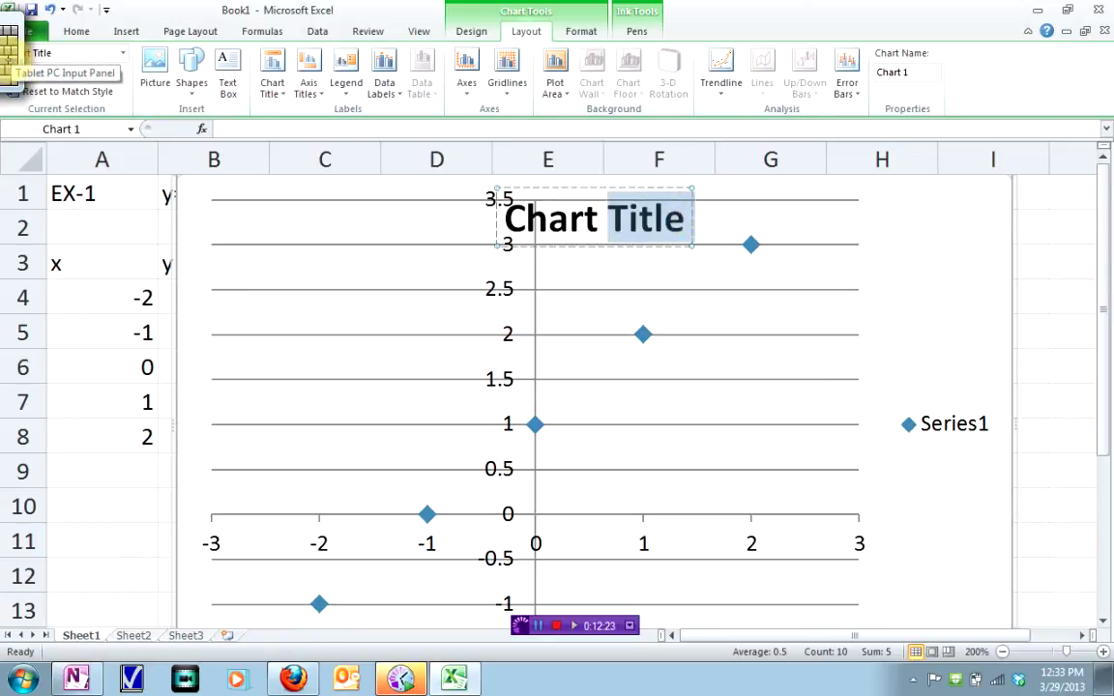
{"action": "left_click", "coordinate": [10, 53]}
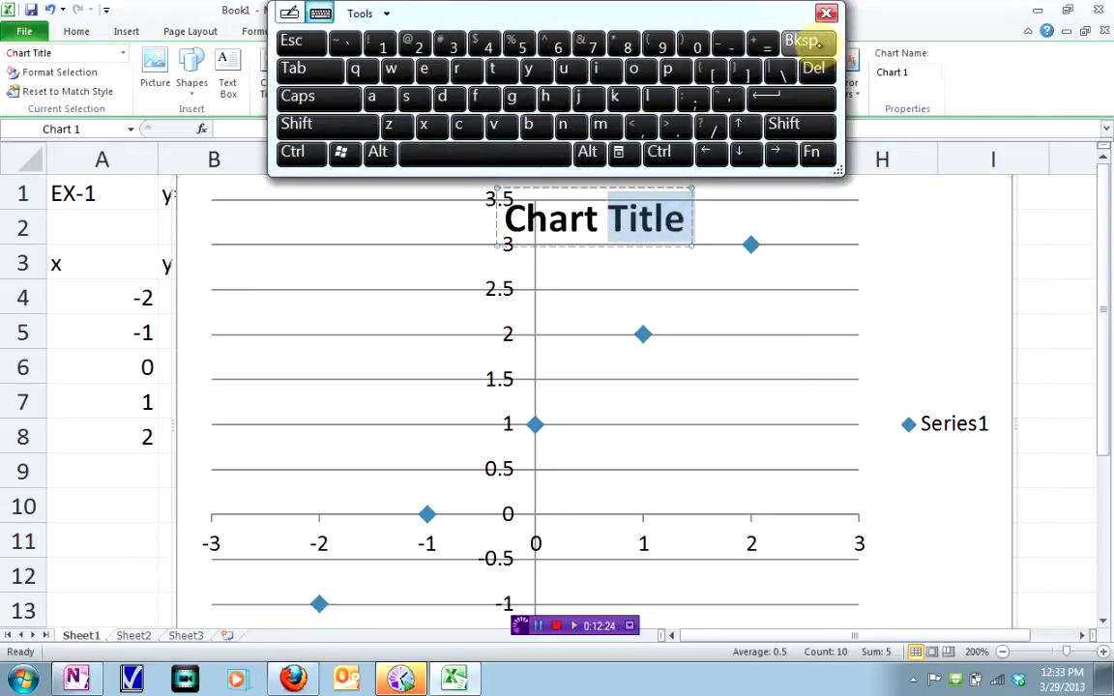
{"action": "left_click", "coordinate": [811, 41]}
{"action": "left_click", "coordinate": [811, 41]}
{"action": "left_click", "coordinate": [810, 41]}
{"action": "left_click", "coordinate": [811, 41]}
{"action": "left_click", "coordinate": [811, 41]}
{"action": "left_click", "coordinate": [811, 41]}
{"action": "left_click", "coordinate": [810, 40]}
{"action": "left_click", "coordinate": [534, 69]}
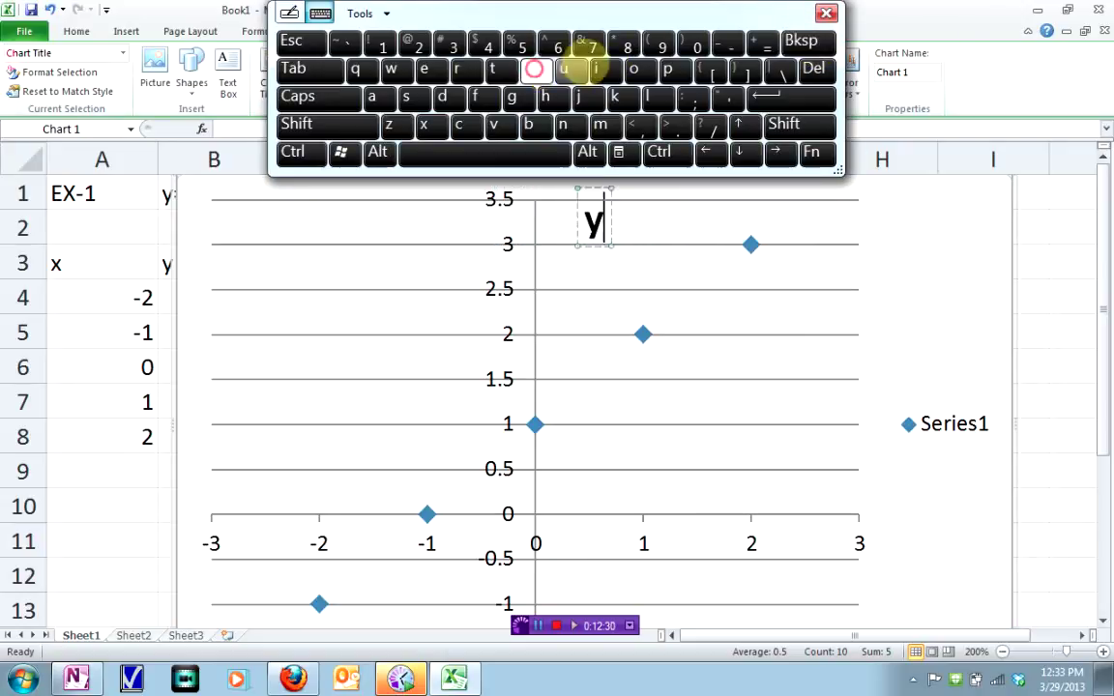
{"action": "left_click", "coordinate": [764, 40]}
{"action": "left_click", "coordinate": [426, 123]}
{"action": "left_click", "coordinate": [783, 123]}
{"action": "left_click", "coordinate": [765, 41]}
{"action": "left_click", "coordinate": [383, 43]}
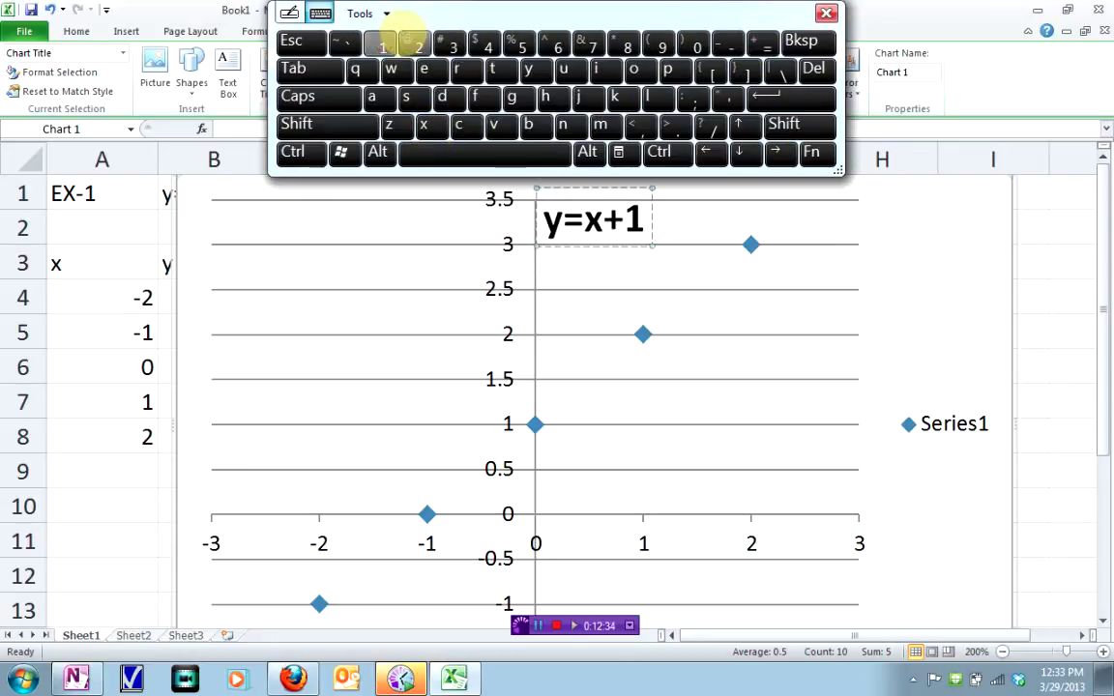
{"action": "left_click", "coordinate": [689, 298]}
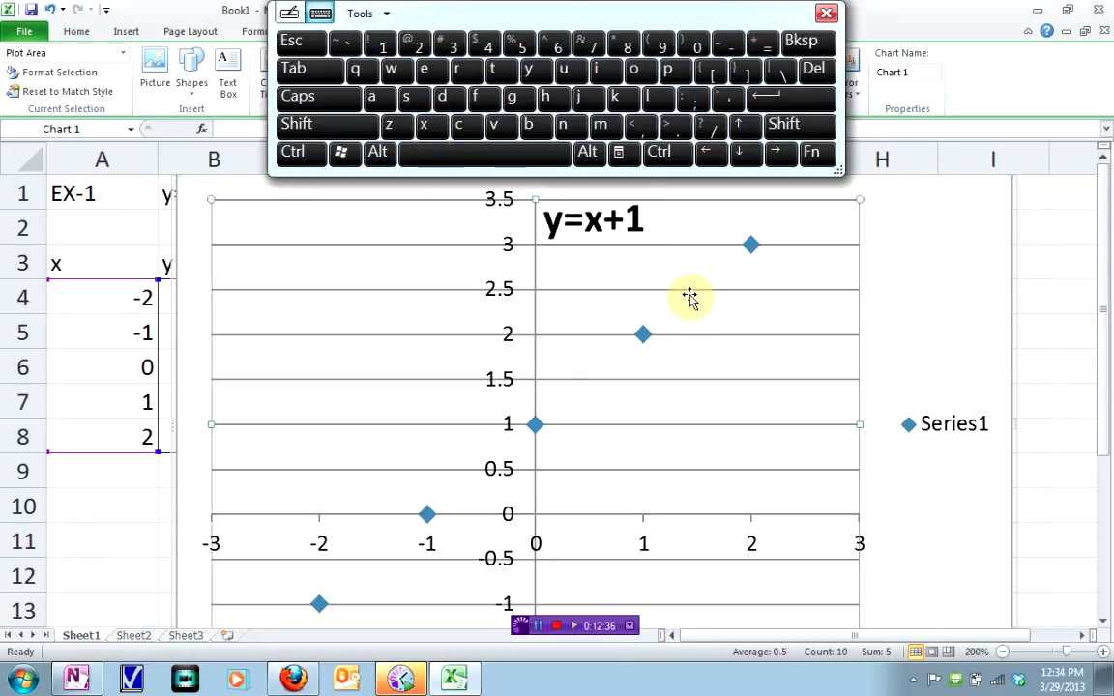
Delete the Series1 legend from the Excel chart and close the on-screen keyboard.
{"action": "left_click", "coordinate": [924, 423]}
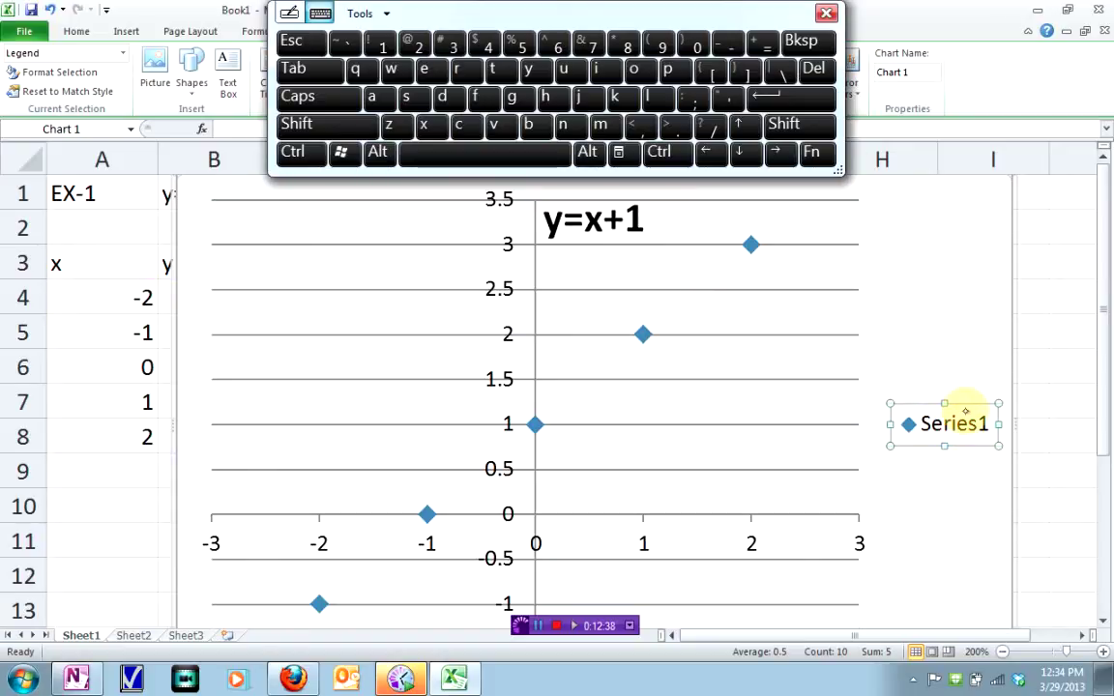
{"action": "left_click", "coordinate": [801, 40]}
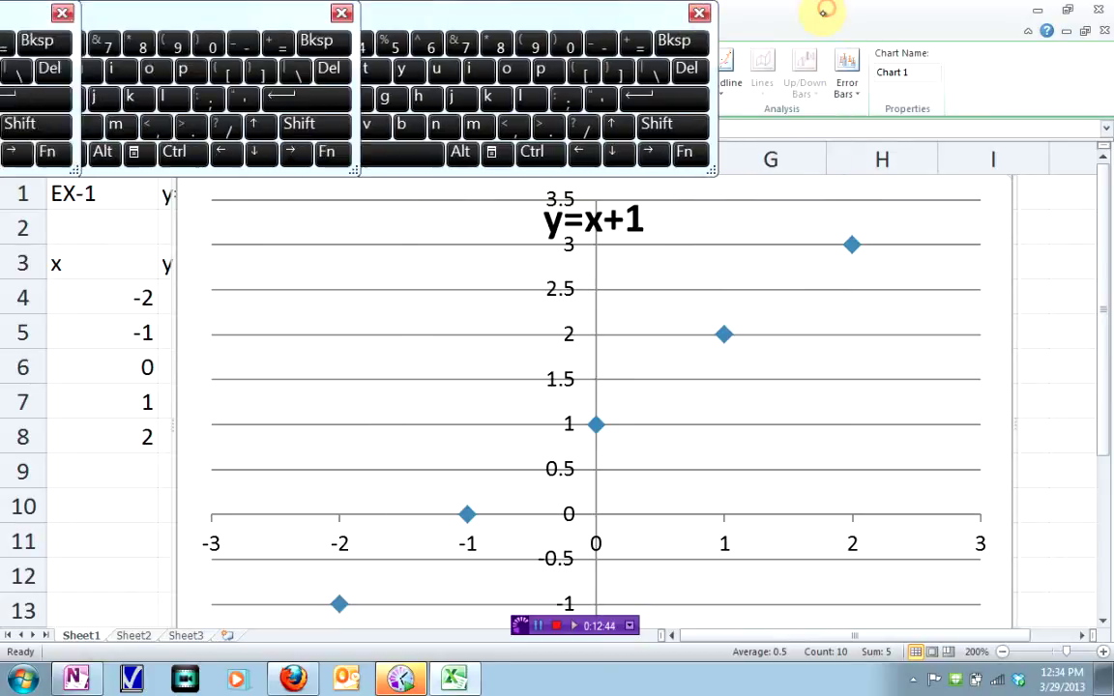
{"action": "left_click", "coordinate": [826, 13]}
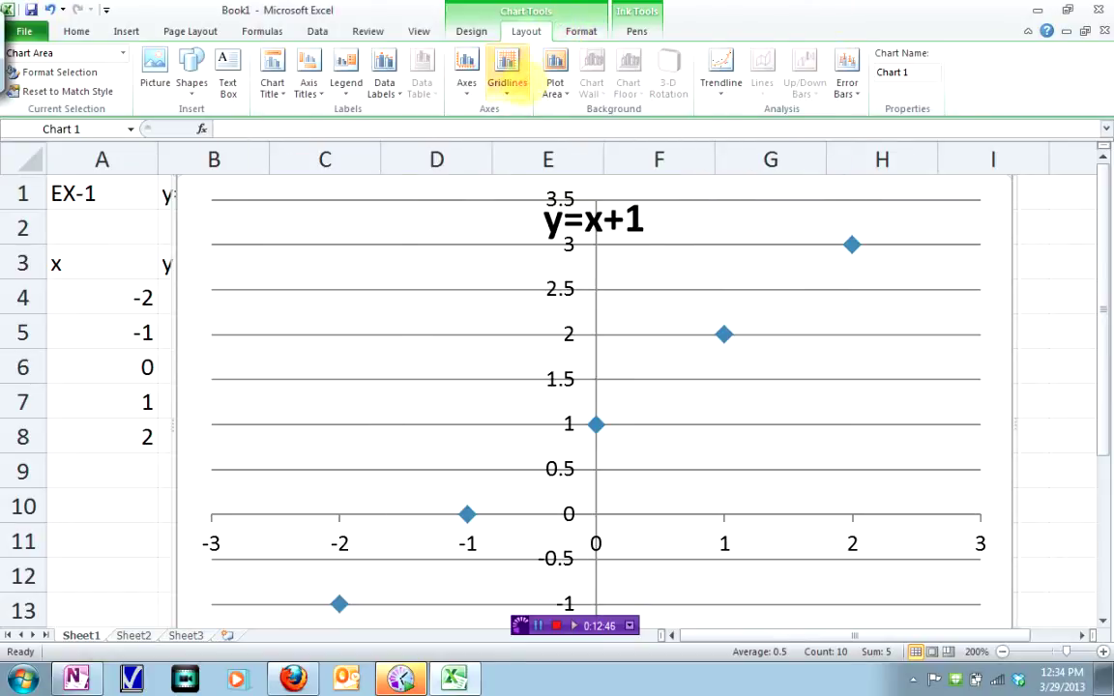
Add major primary vertical gridlines to the Excel scatter chart.
{"action": "left_click", "coordinate": [507, 82]}
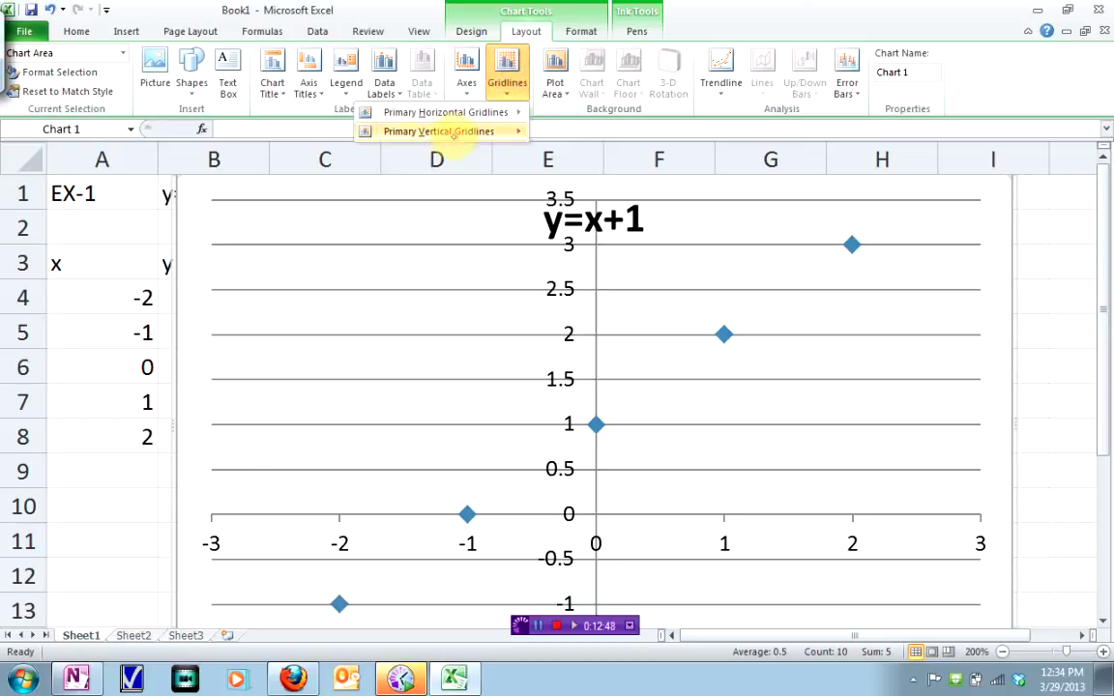
{"action": "mouse_move", "coordinate": [451, 132]}
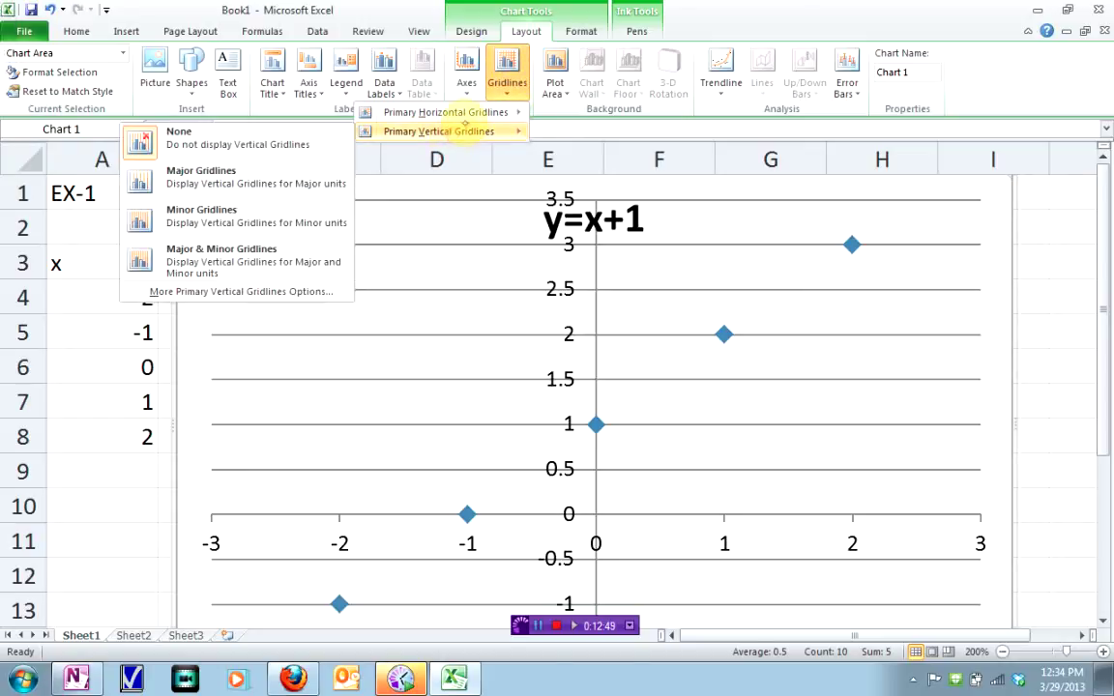
{"action": "left_click", "coordinate": [226, 183]}
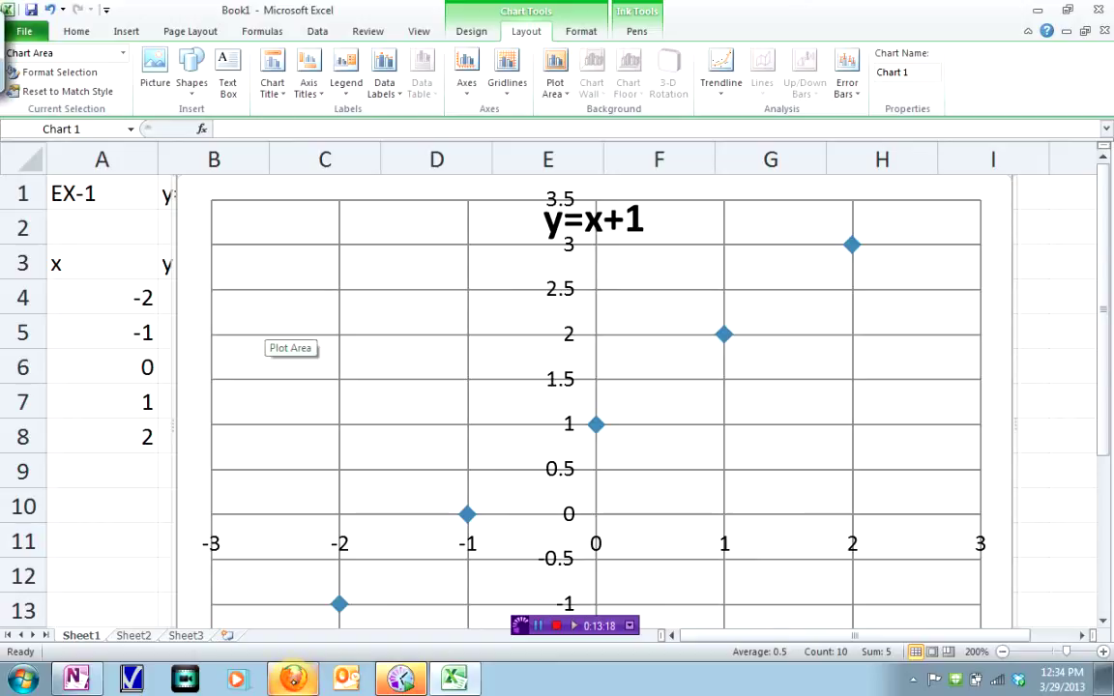
Switch to the Google spreadsheet and move the scatter chart up beside the table, over columns D to G.
{"action": "left_click", "coordinate": [293, 679]}
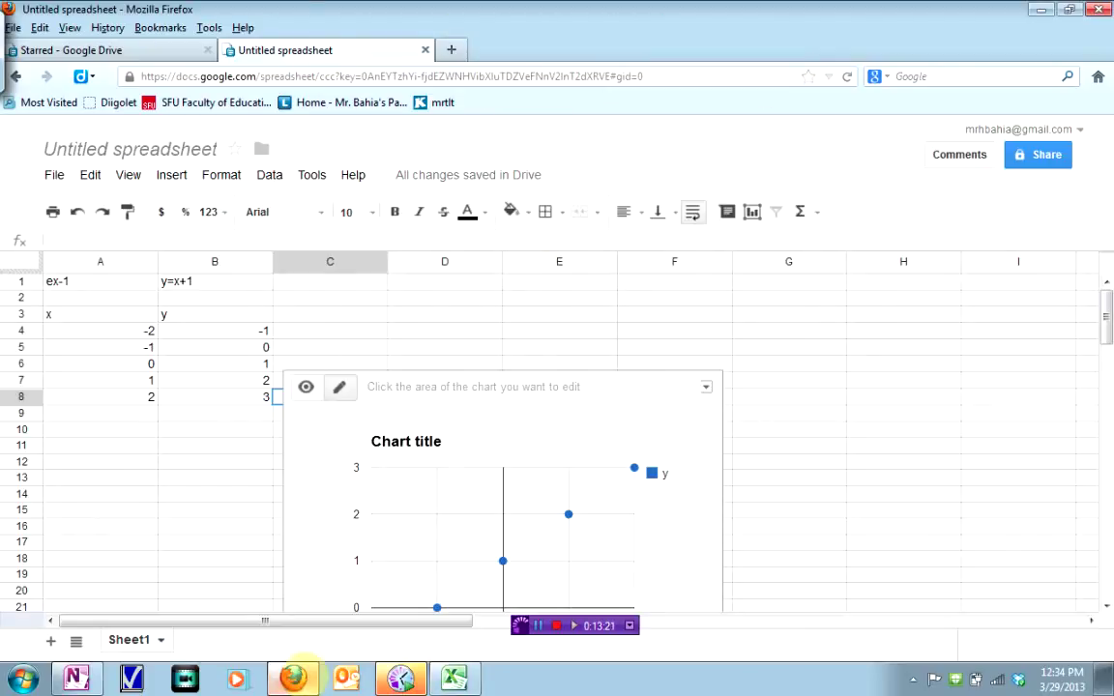
{"action": "left_click_drag", "start_coordinate": [611, 386], "coordinate": [712, 278]}
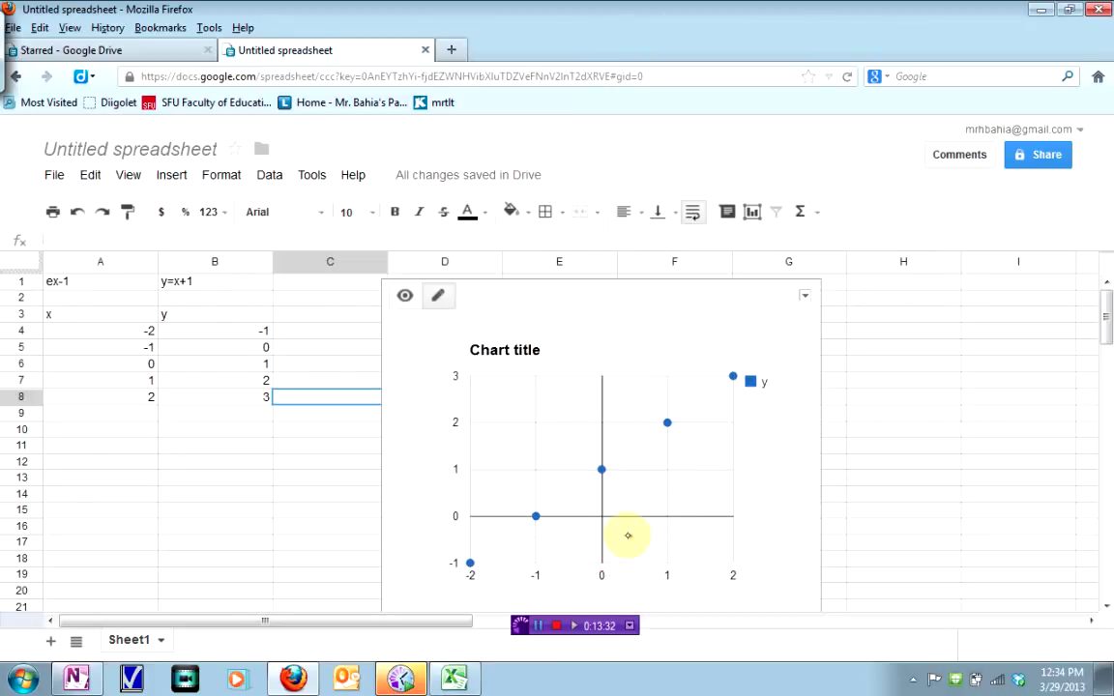
Replace the Google scatter chart's placeholder title with x+1 using the on-screen keyboard.
{"action": "left_click", "coordinate": [504, 358]}
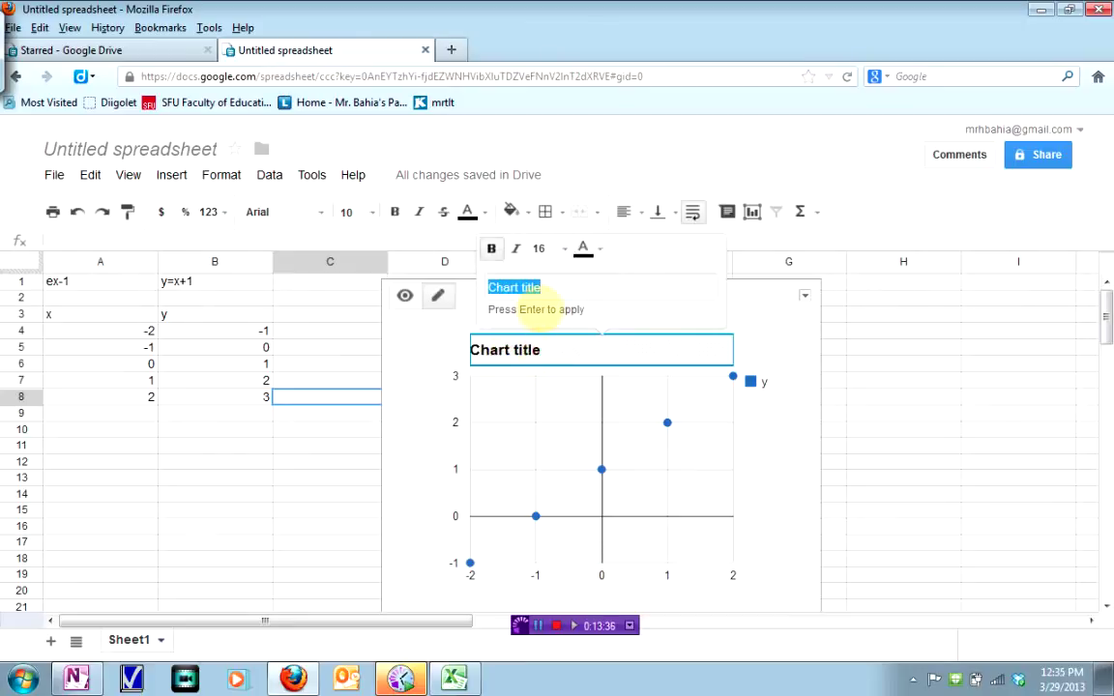
{"action": "left_click", "coordinate": [14, 51]}
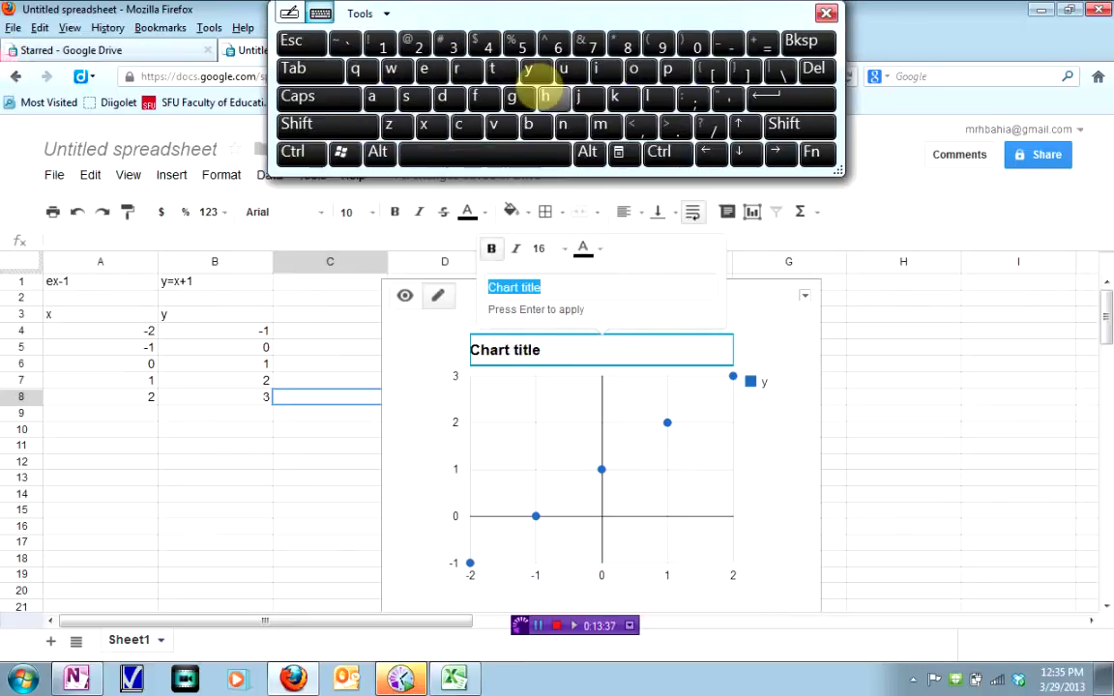
{"action": "left_click", "coordinate": [423, 124]}
{"action": "left_click", "coordinate": [784, 124]}
{"action": "left_click", "coordinate": [761, 40]}
{"action": "left_click", "coordinate": [383, 48]}
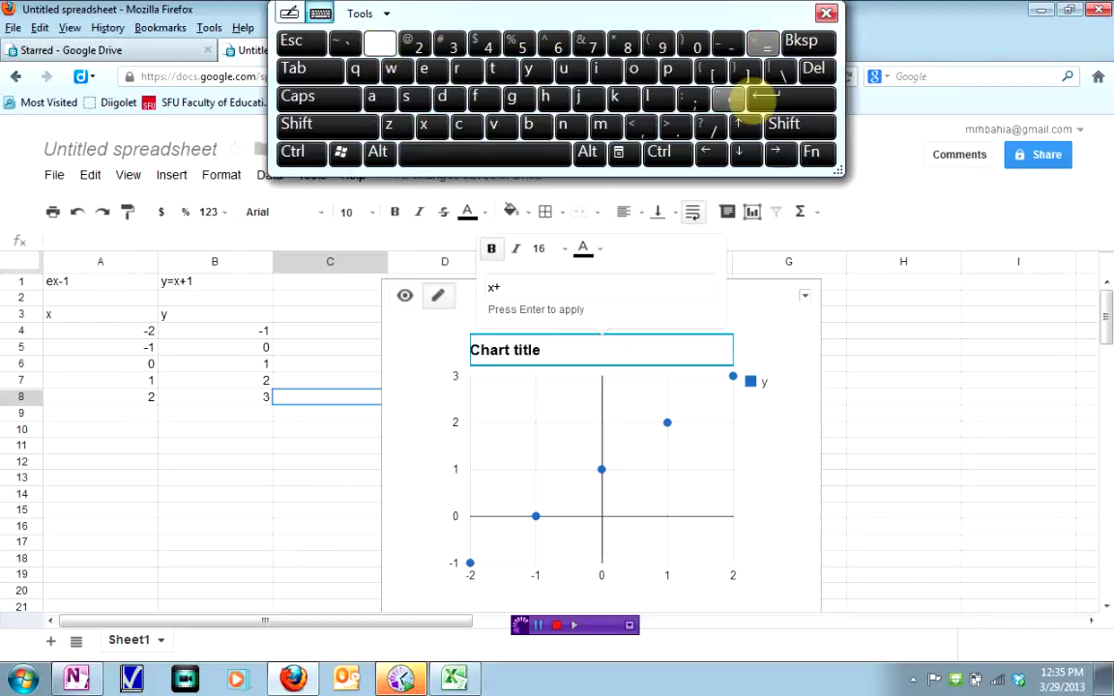
Try to change the Google chart's title to y=x+1 by adding y= before the existing text.
{"action": "left_click", "coordinate": [490, 289]}
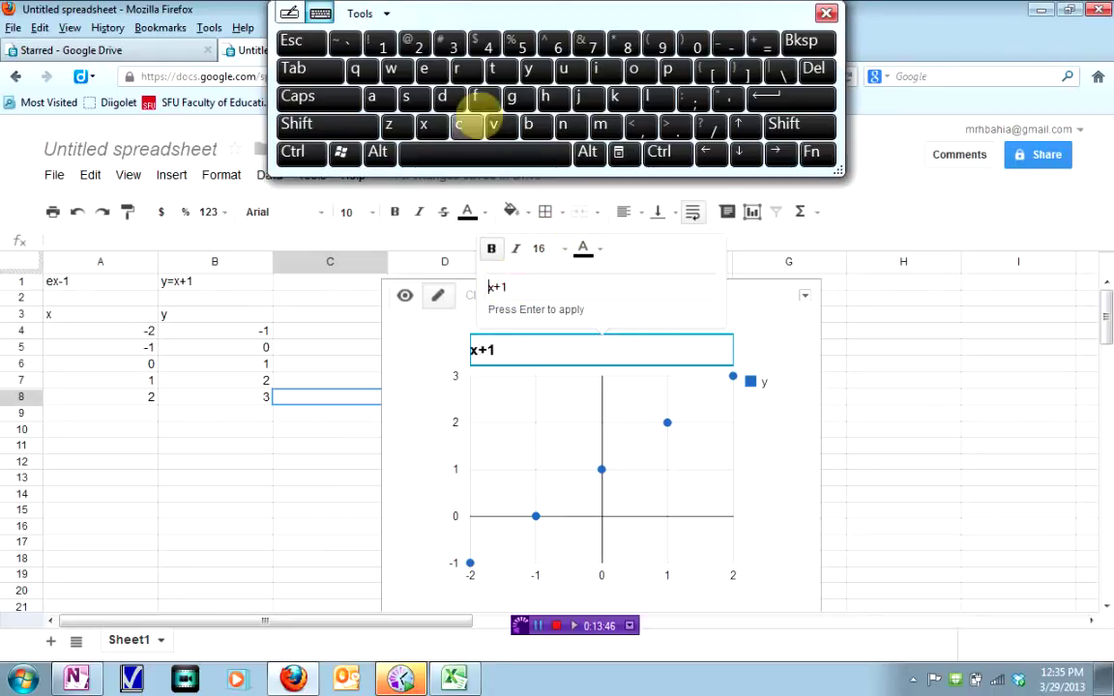
{"action": "left_click", "coordinate": [765, 45]}
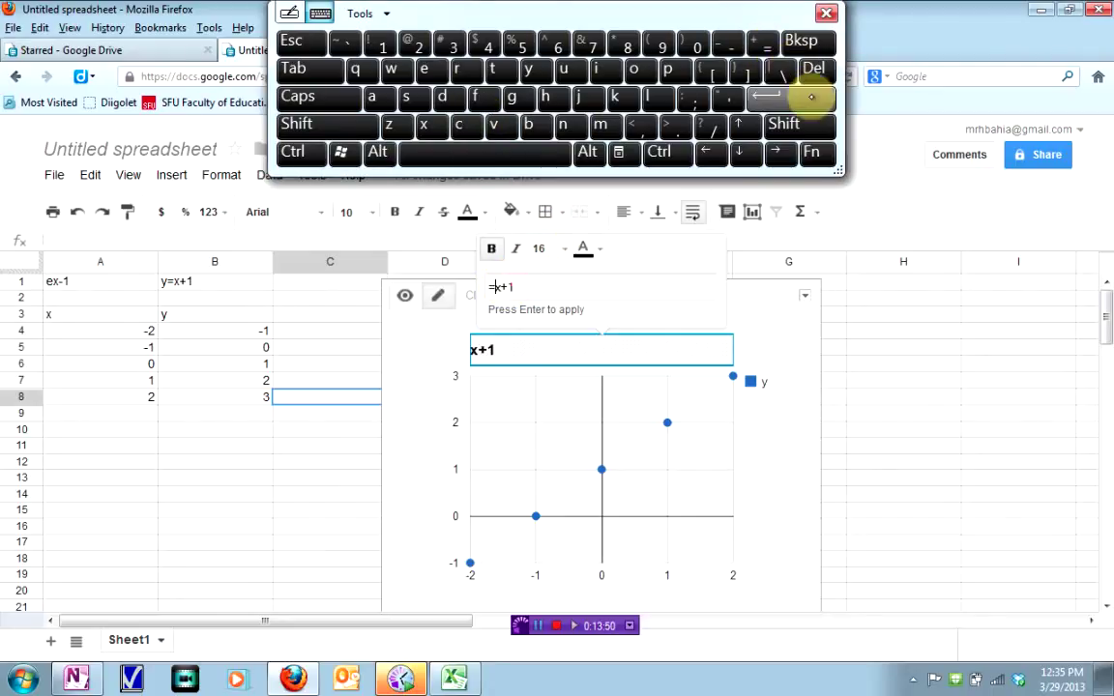
{"action": "left_click", "coordinate": [706, 150]}
{"action": "left_click", "coordinate": [530, 71]}
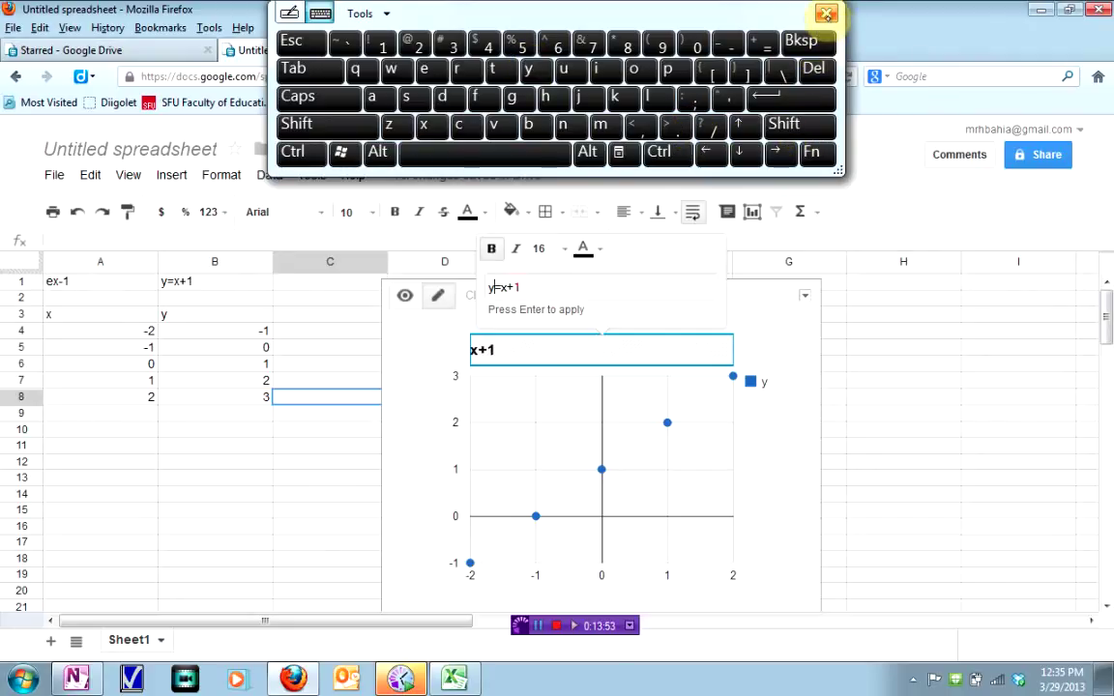
{"action": "left_click", "coordinate": [827, 12]}
{"action": "left_click", "coordinate": [761, 323]}
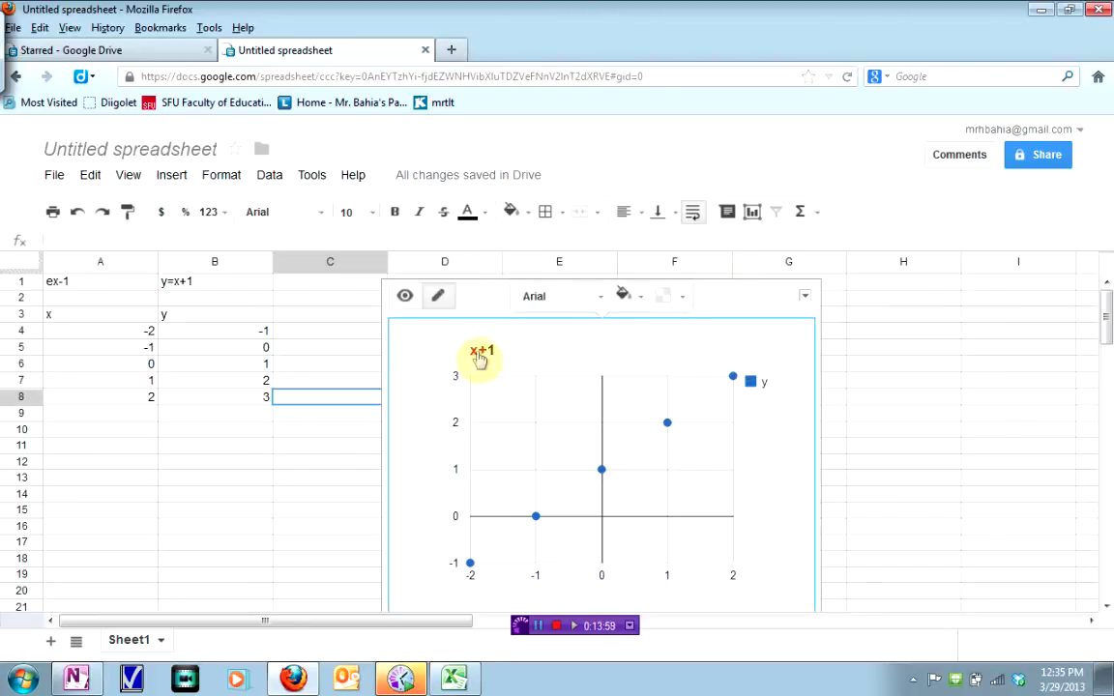
Replace the Google scatter chart's title text with y=x using the on-screen keyboard.
{"action": "left_click", "coordinate": [483, 356]}
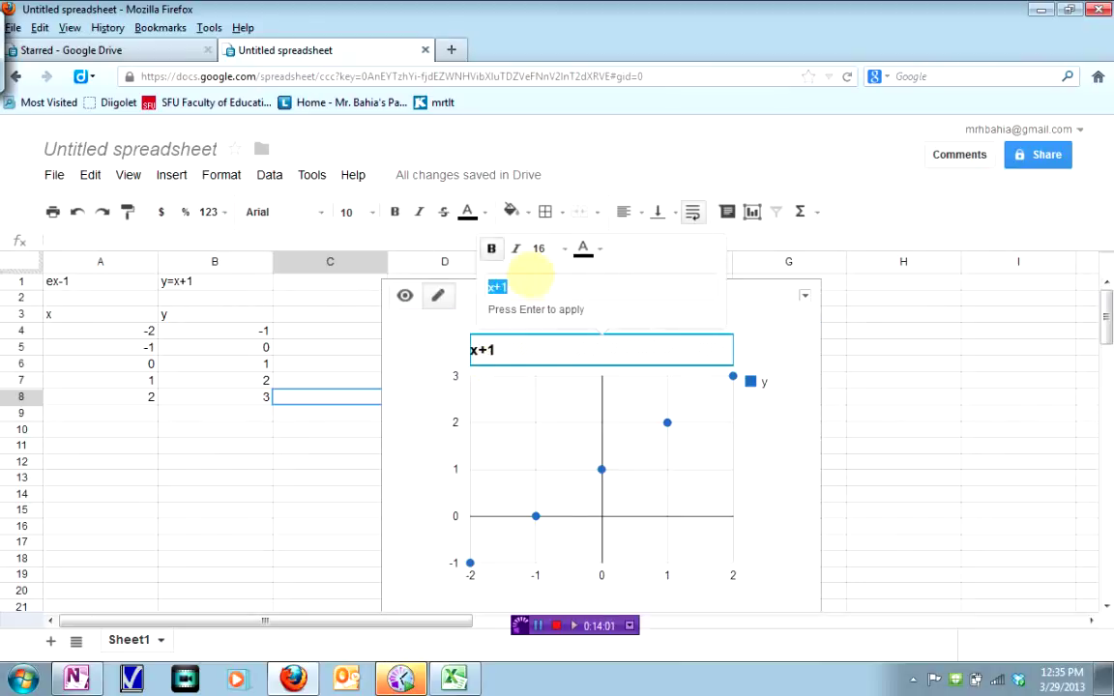
{"action": "left_click", "coordinate": [13, 53]}
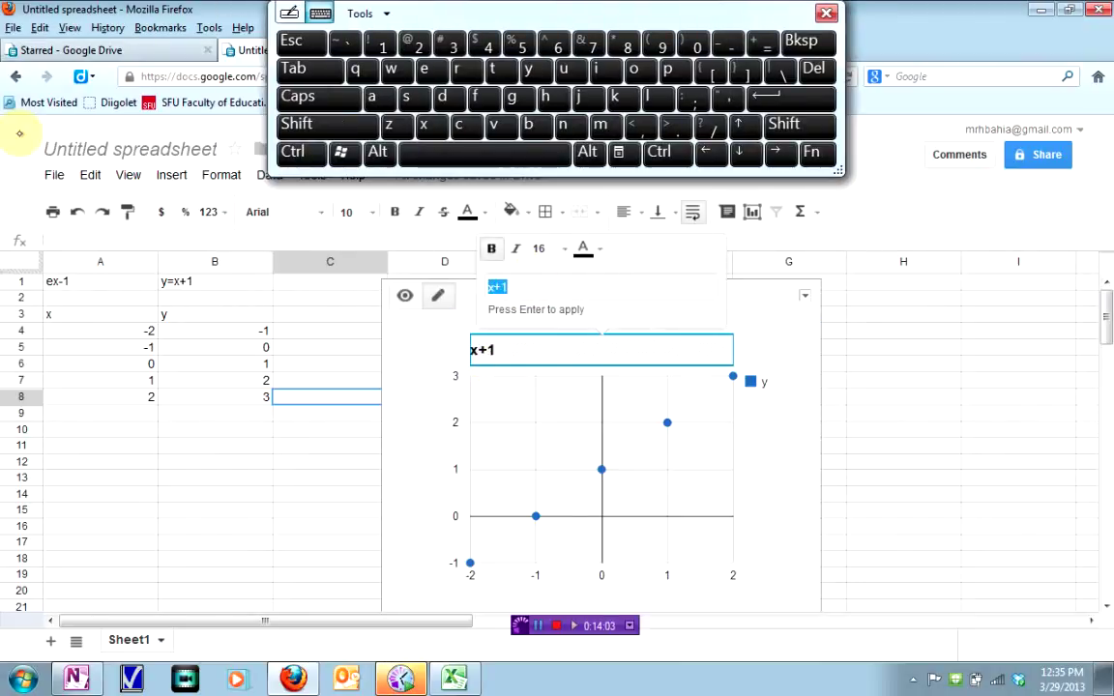
{"action": "left_click", "coordinate": [529, 69]}
{"action": "left_click", "coordinate": [765, 41]}
{"action": "left_click", "coordinate": [429, 127]}
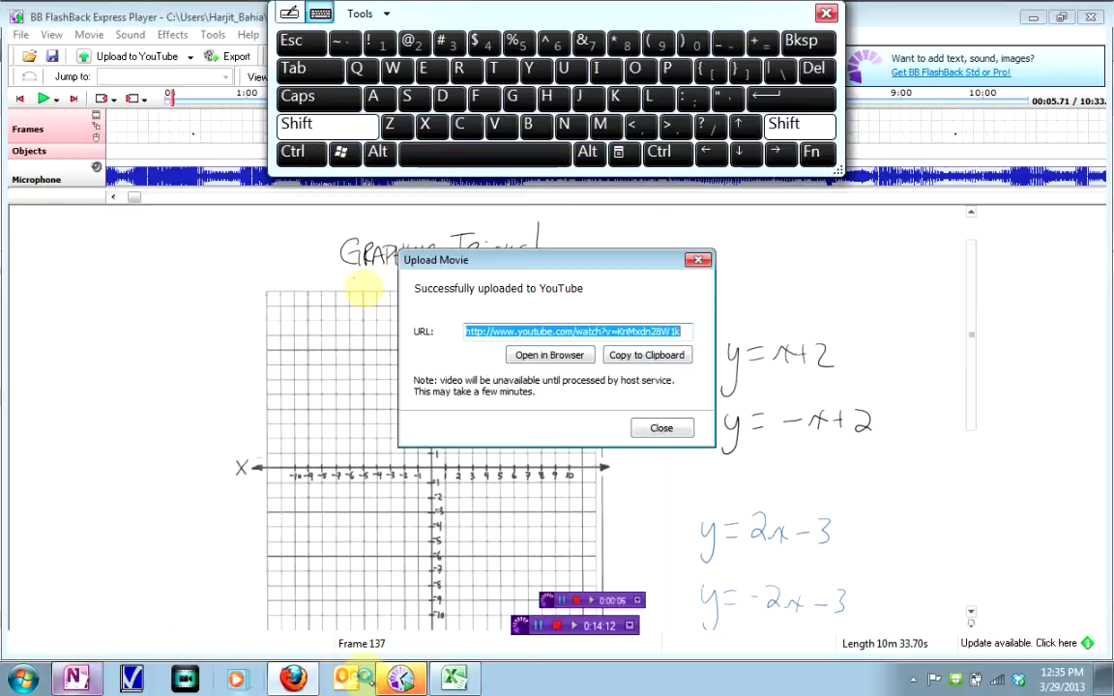
Return to the Google spreadsheet, complete the chart title as y=x+1 and apply it.
{"action": "left_click", "coordinate": [280, 640]}
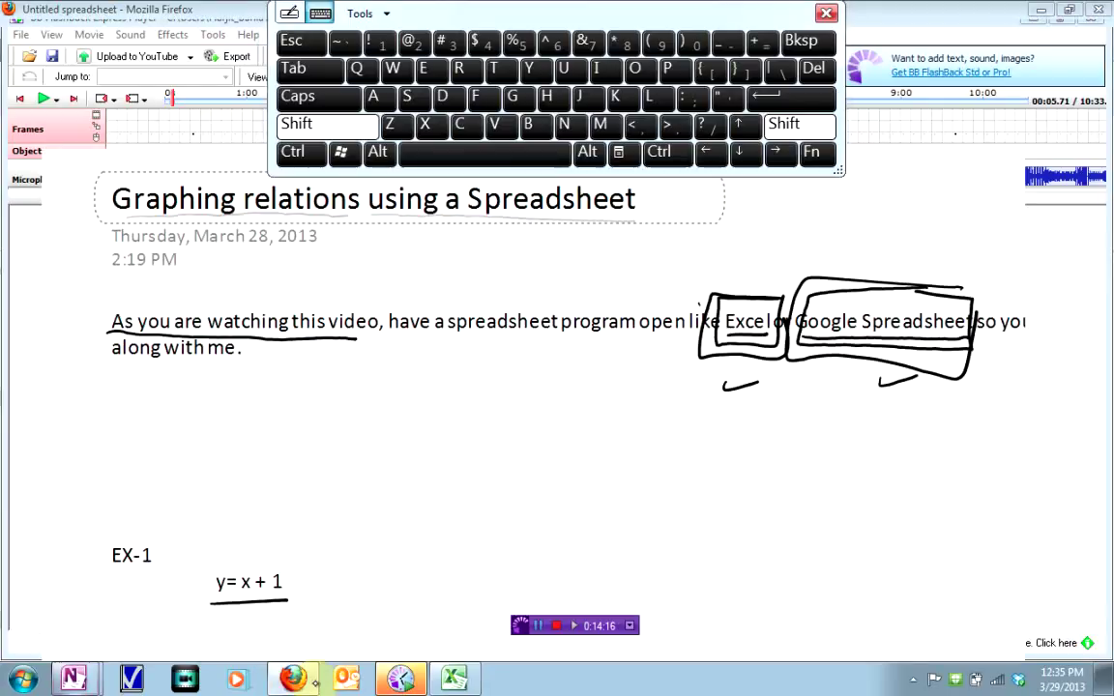
{"action": "mouse_move", "coordinate": [293, 678]}
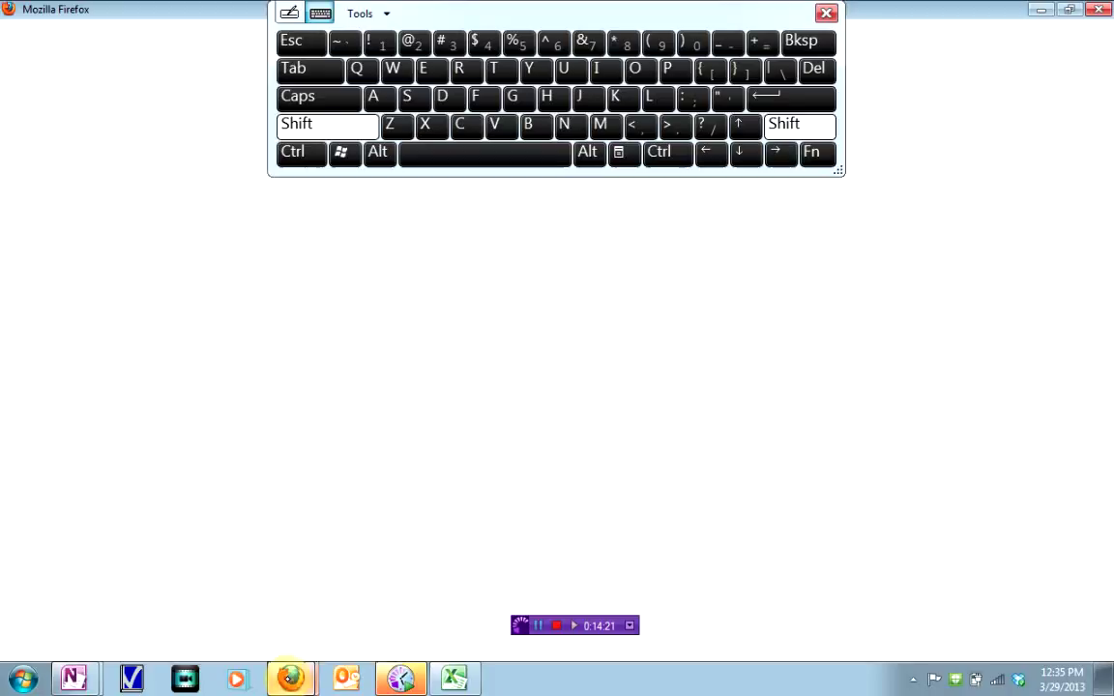
{"action": "left_click", "coordinate": [290, 612]}
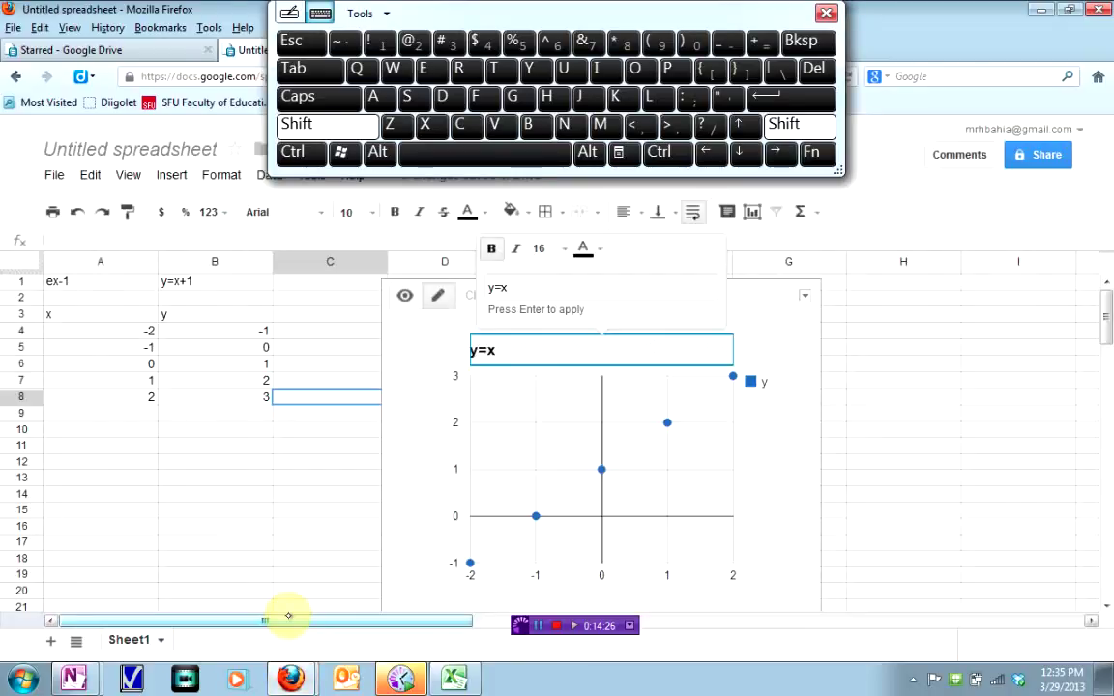
{"action": "left_click", "coordinate": [761, 40]}
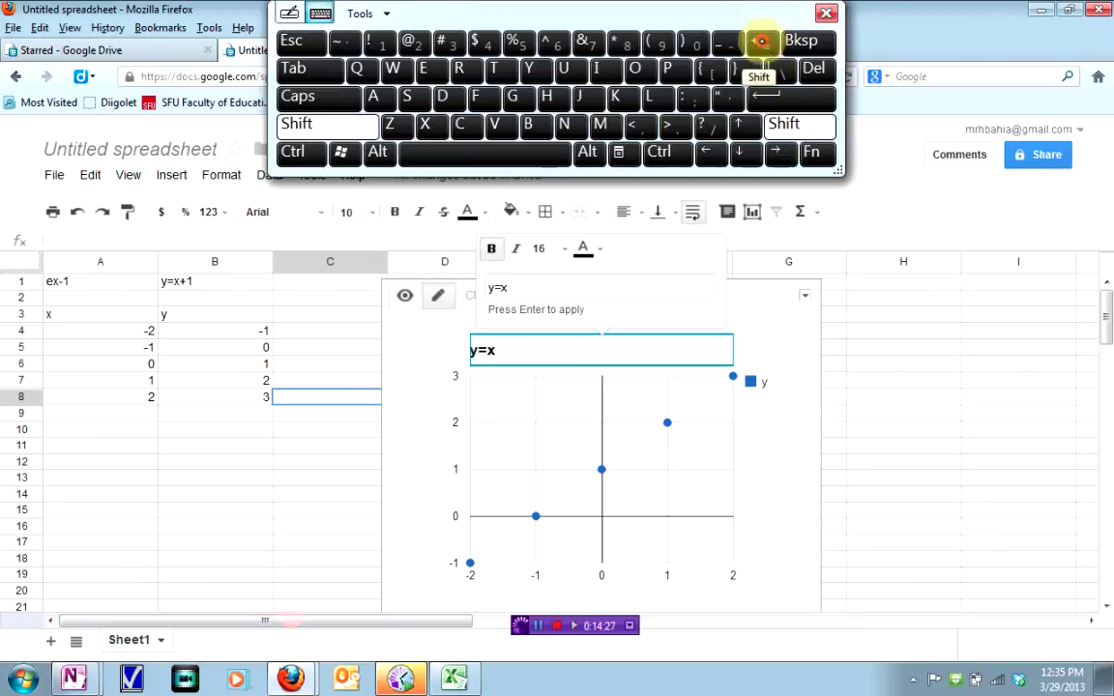
{"action": "left_click", "coordinate": [382, 43]}
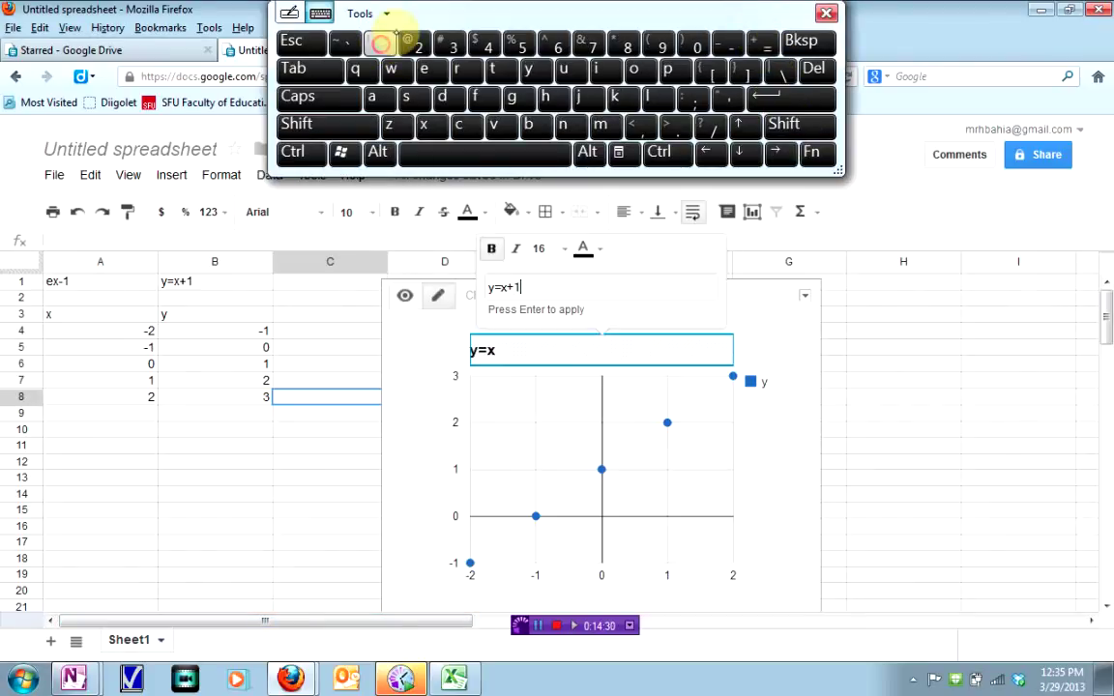
{"action": "left_click", "coordinate": [789, 95]}
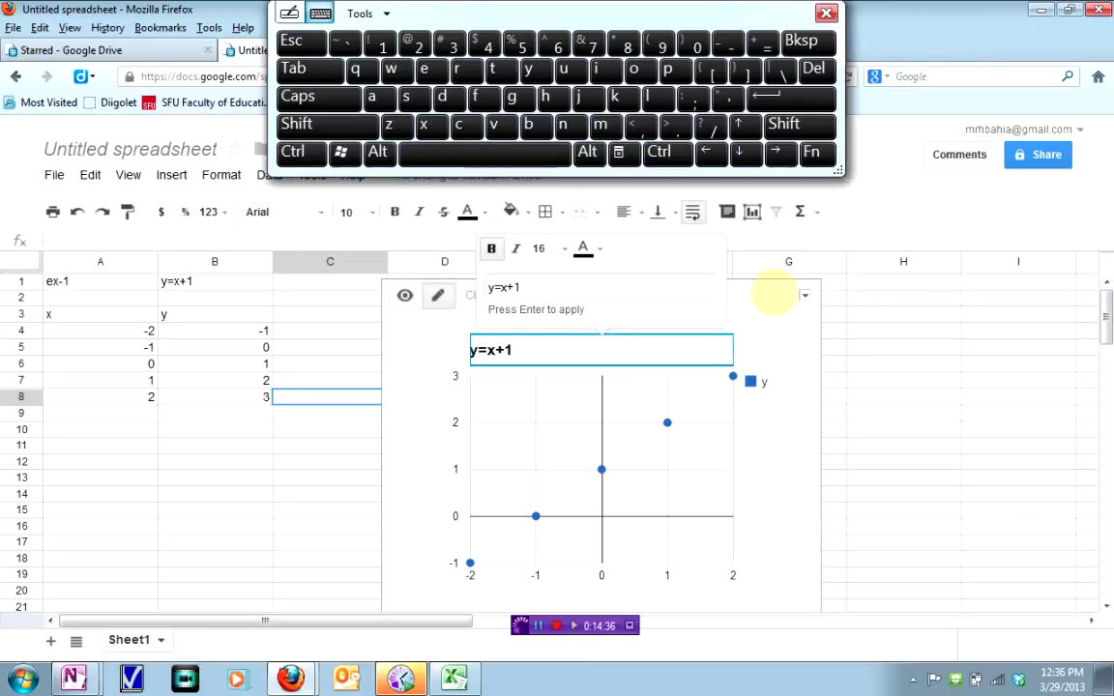
{"action": "left_click", "coordinate": [752, 310]}
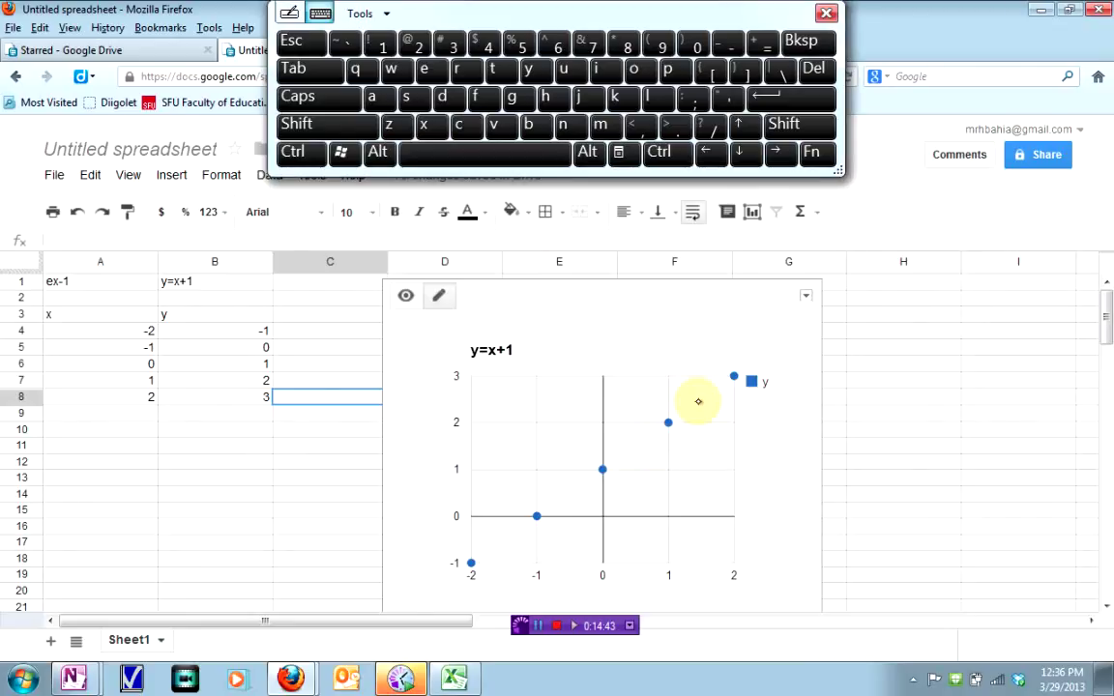
{"action": "left_click", "coordinate": [884, 439]}
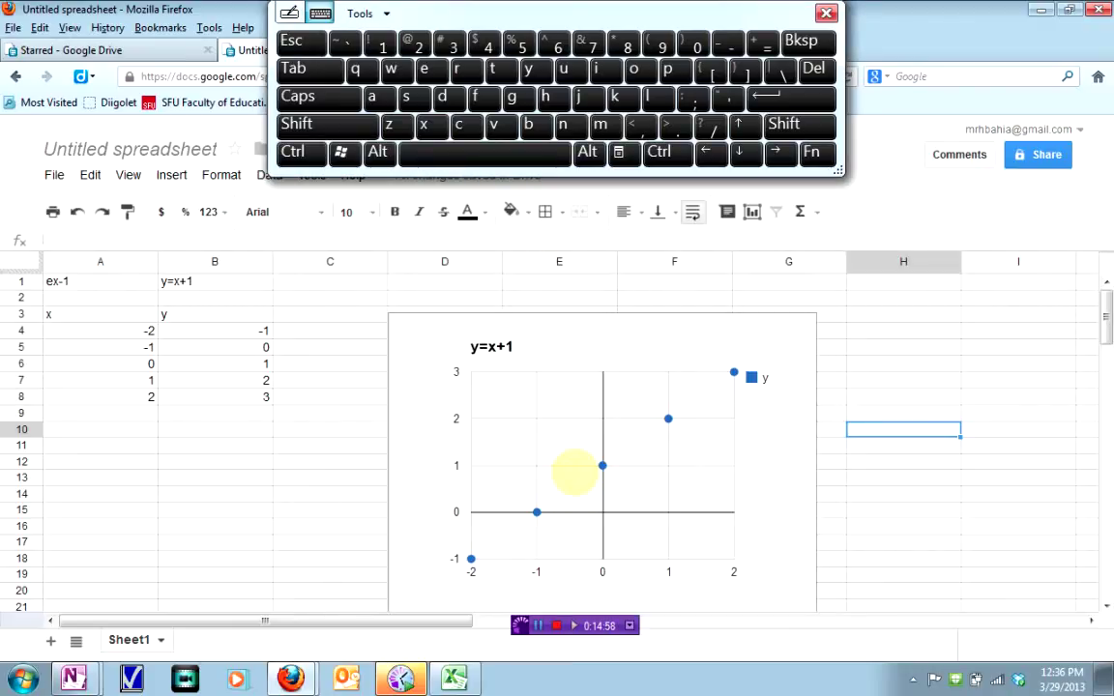
Switch to the Excel workbook and try to delete the scatter chart's plot area.
{"action": "left_click", "coordinate": [454, 677]}
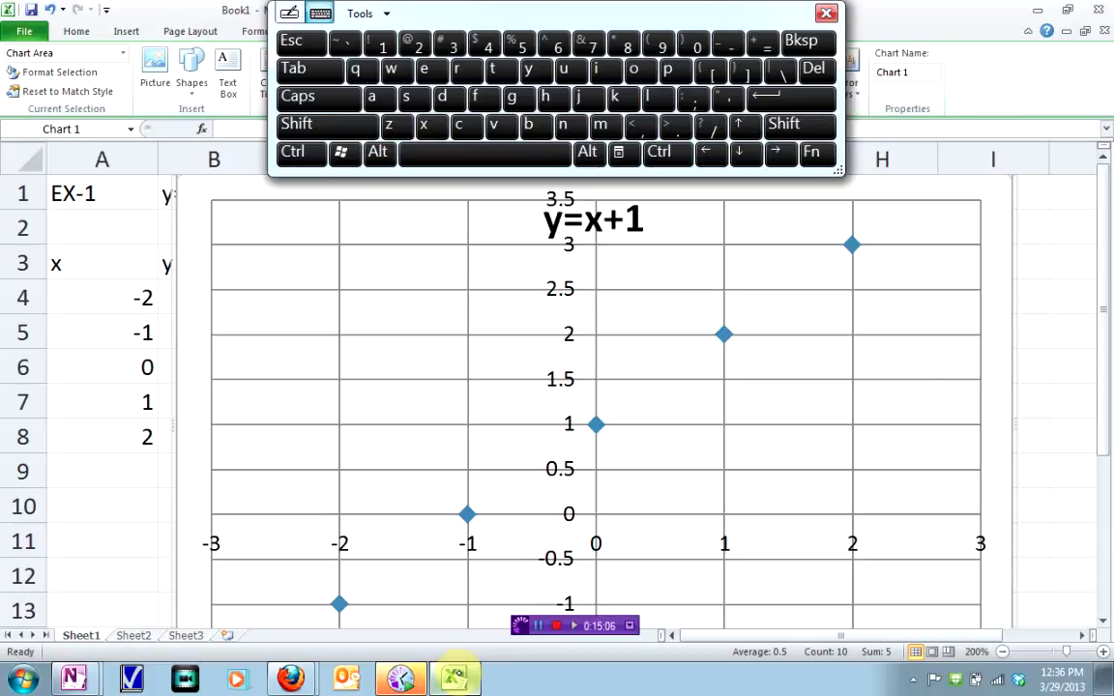
{"action": "left_click", "coordinate": [667, 311]}
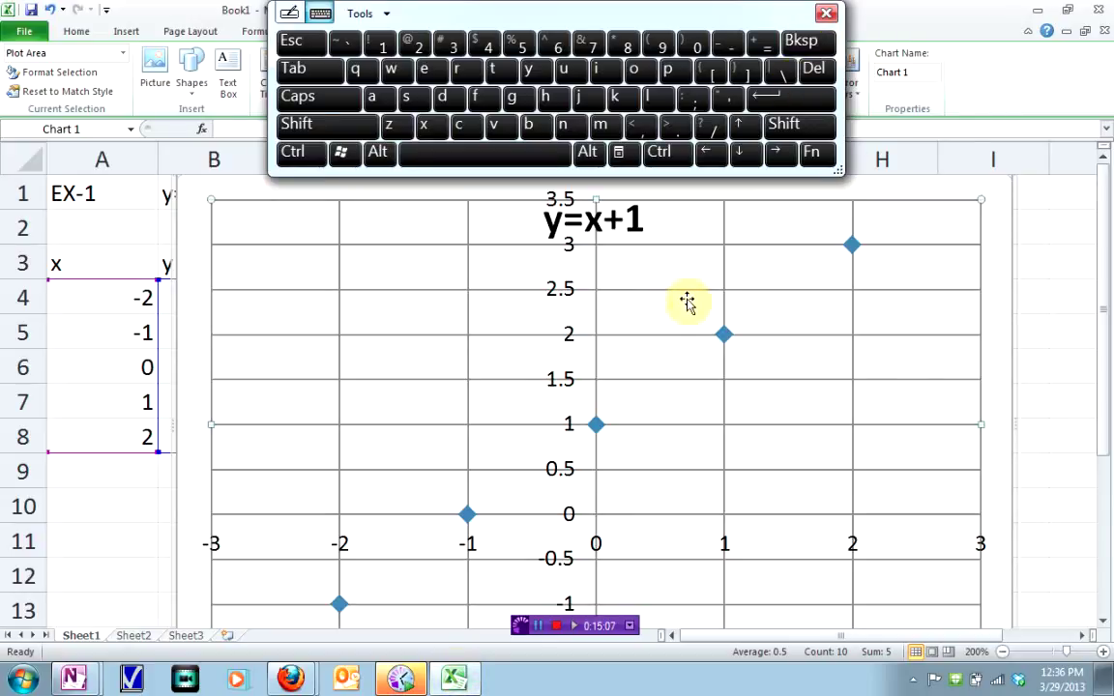
{"action": "left_click", "coordinate": [814, 70]}
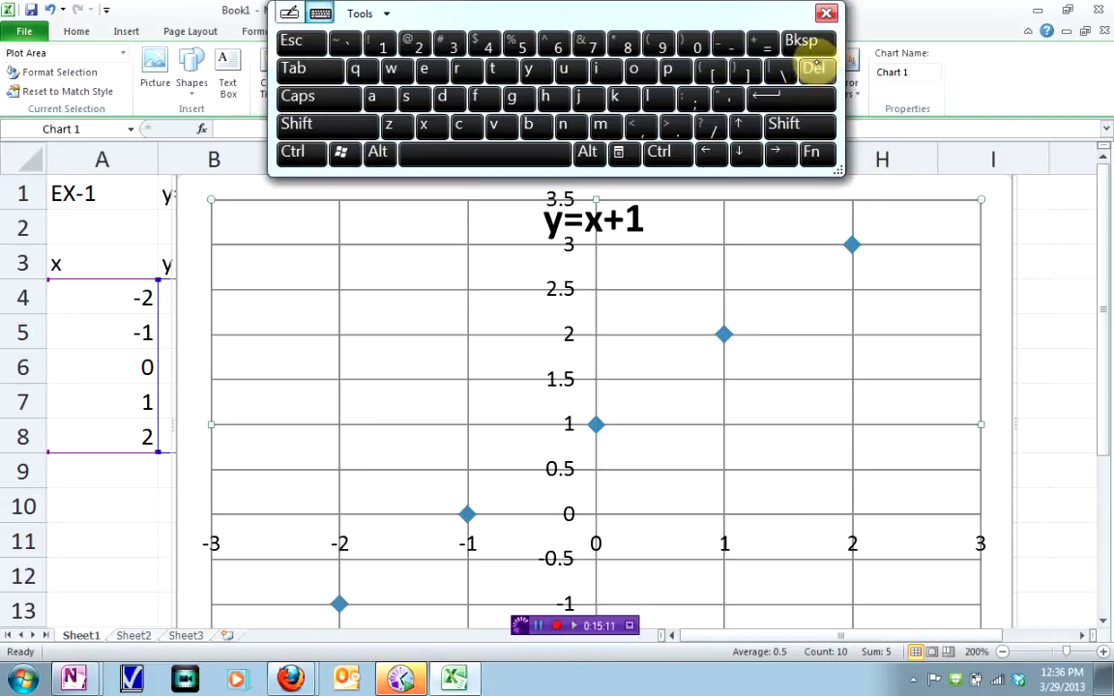
{"action": "left_click", "coordinate": [814, 70]}
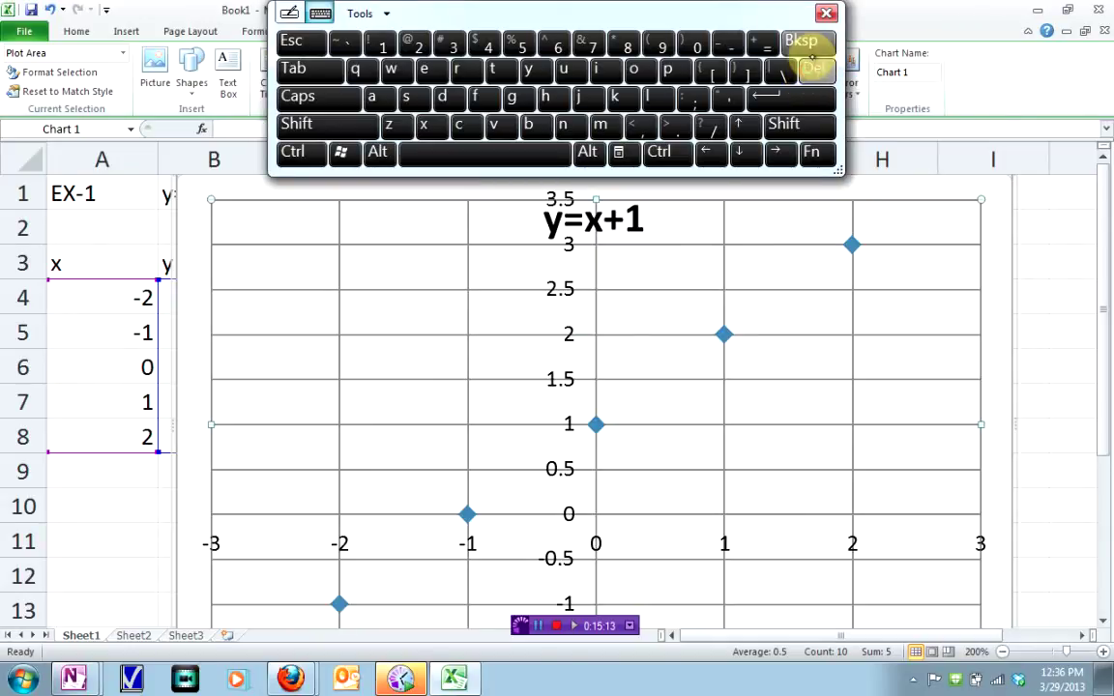
{"action": "left_click", "coordinate": [816, 71]}
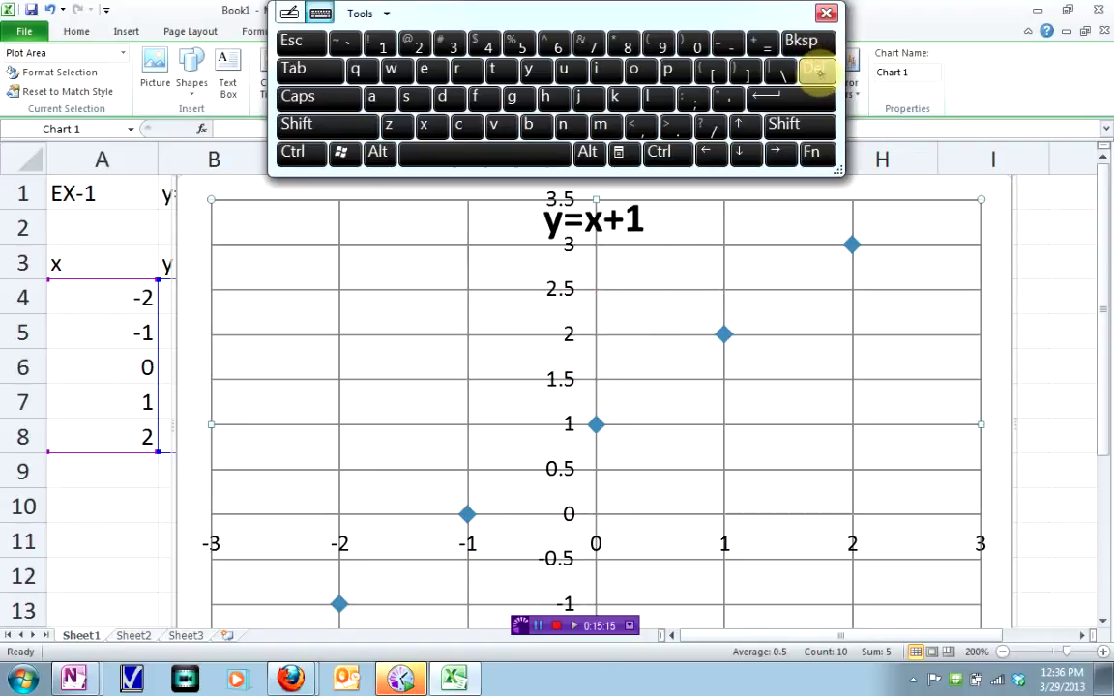
Select cell A17 below the Excel chart, and circle the EX-2 relation y = 2x + 5 in the OneNote notes.
{"action": "left_click_drag", "start_coordinate": [1097, 323], "coordinate": [1097, 551]}
{"action": "left_click", "coordinate": [114, 506]}
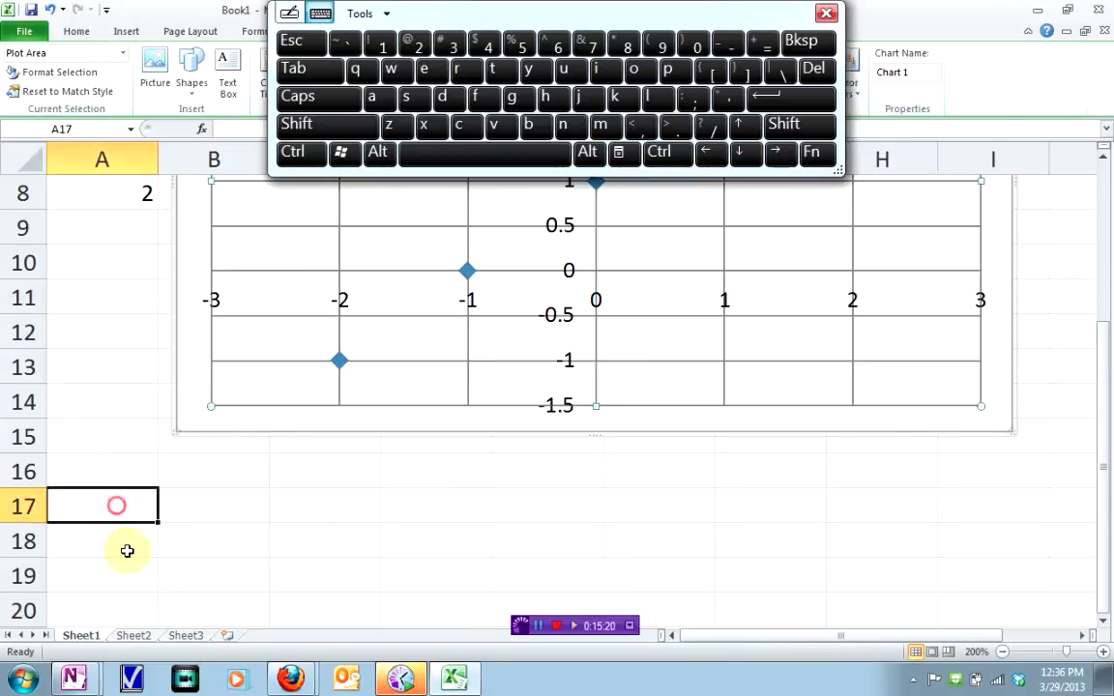
{"action": "left_click", "coordinate": [76, 679]}
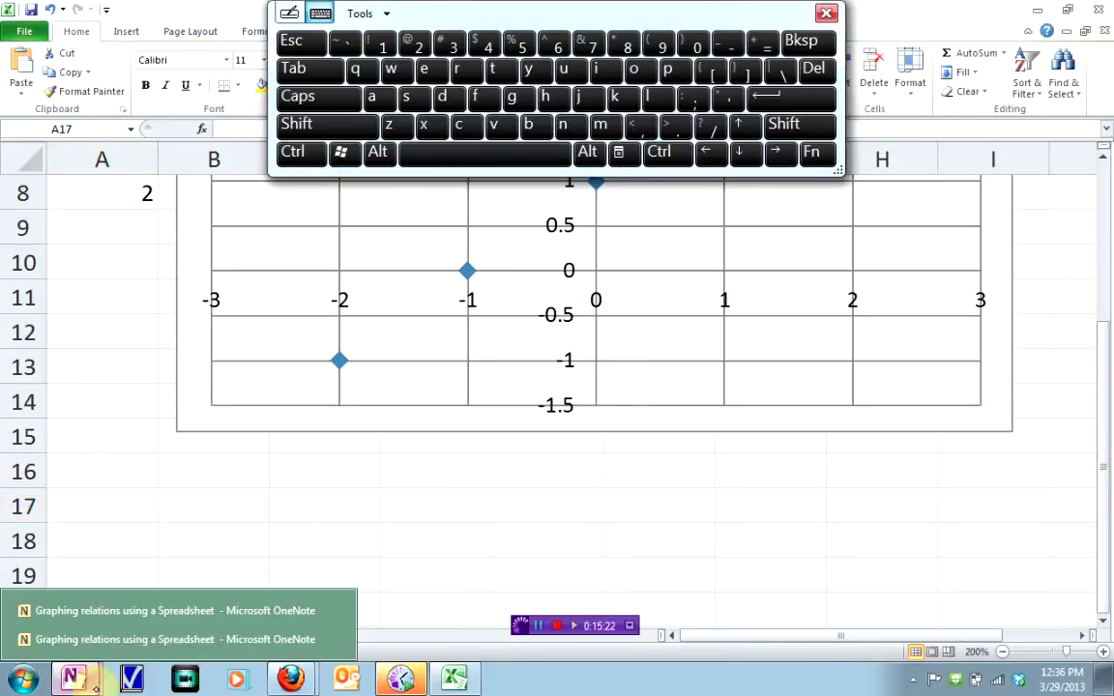
{"action": "left_click", "coordinate": [121, 640]}
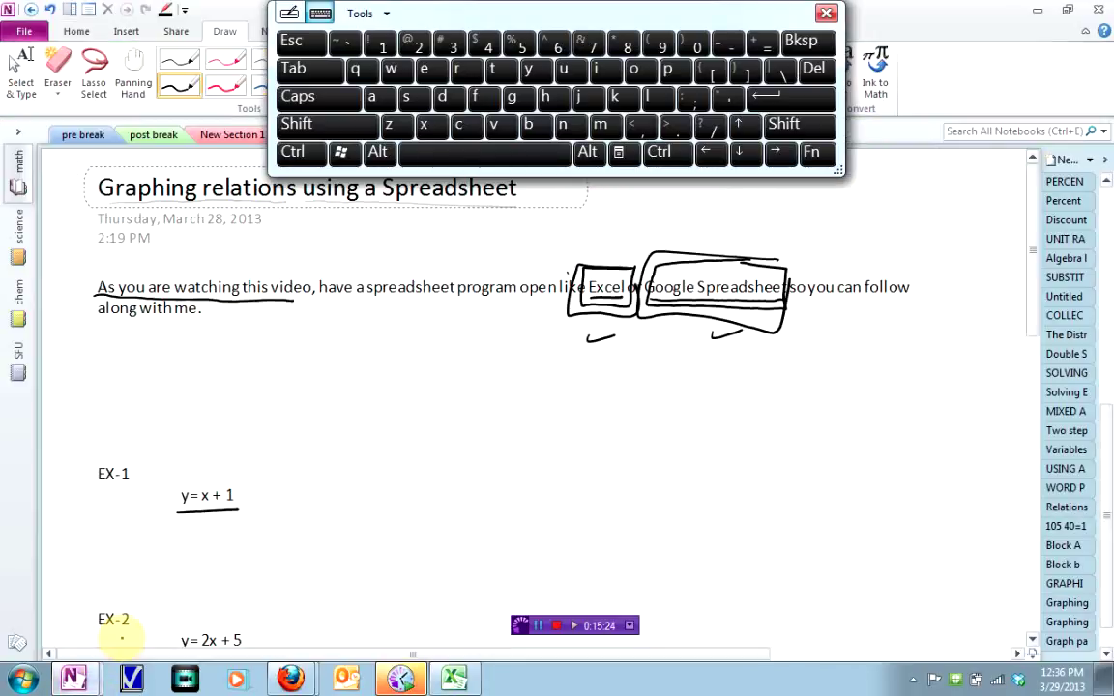
{"action": "scroll", "coordinate": [1038, 319], "scroll_direction": "down", "scroll_amount": 2}
{"action": "mouse_move", "coordinate": [225, 547]}
{"action": "left_mouse_down"}
{"action": "mouse_move", "coordinate": [249, 581]}
{"action": "mouse_move", "coordinate": [242, 539]}
{"action": "left_mouse_up"}
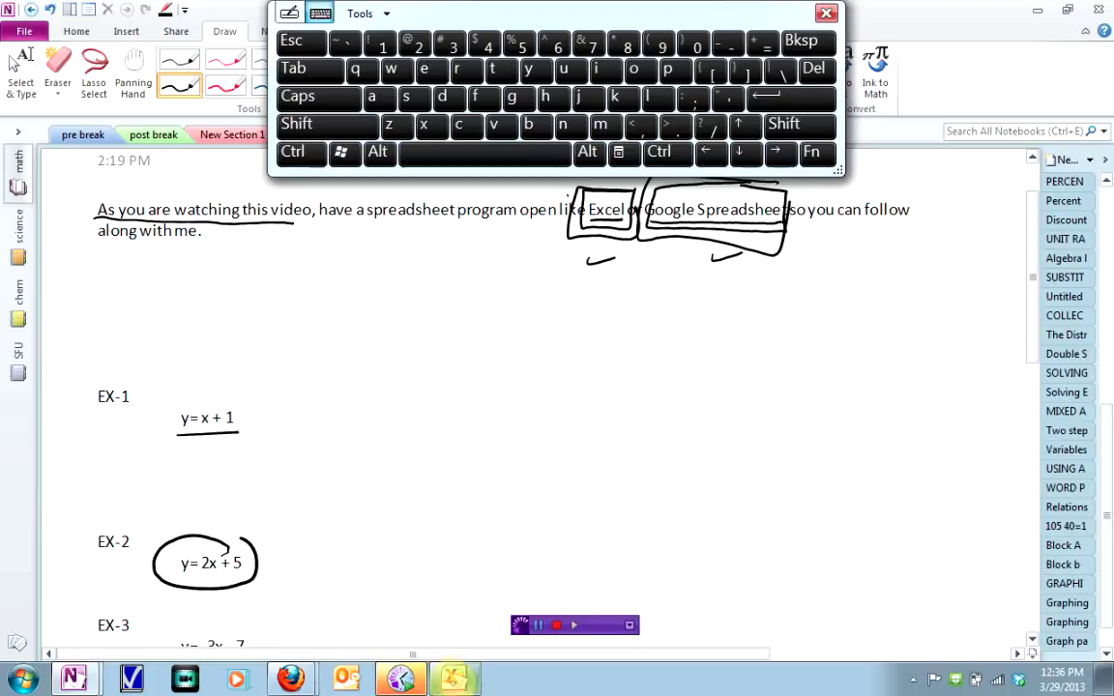
Switch back to the Excel workbook and enter the label ex-2 in cell A17.
{"action": "left_click", "coordinate": [455, 678]}
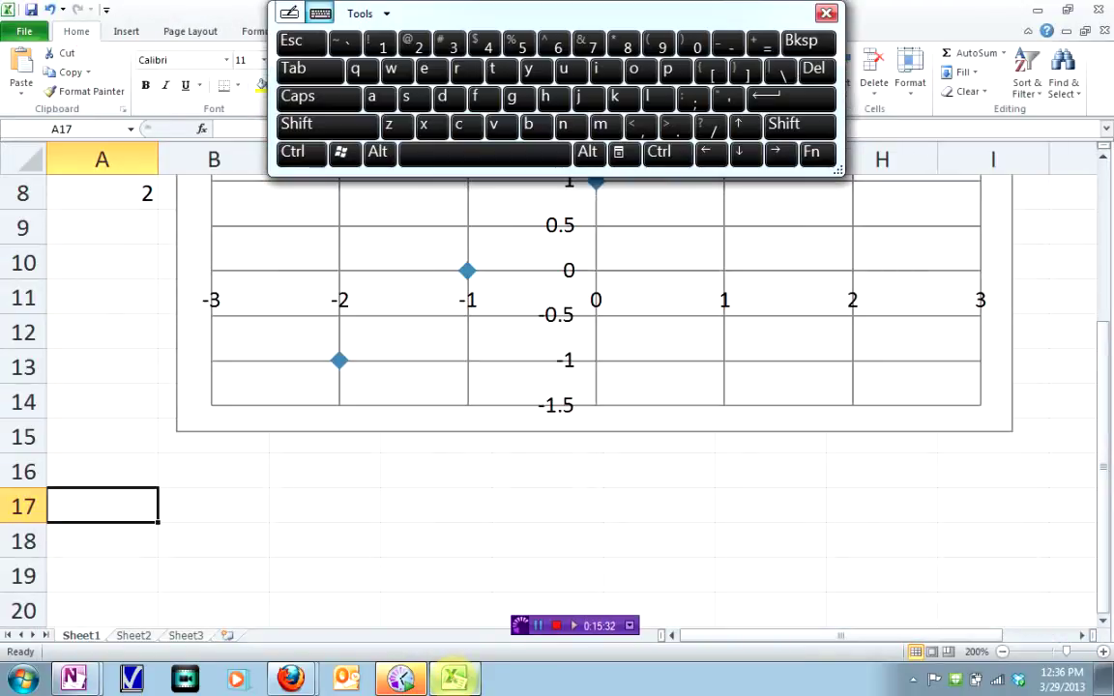
{"action": "left_click", "coordinate": [424, 69]}
{"action": "left_click", "coordinate": [423, 124]}
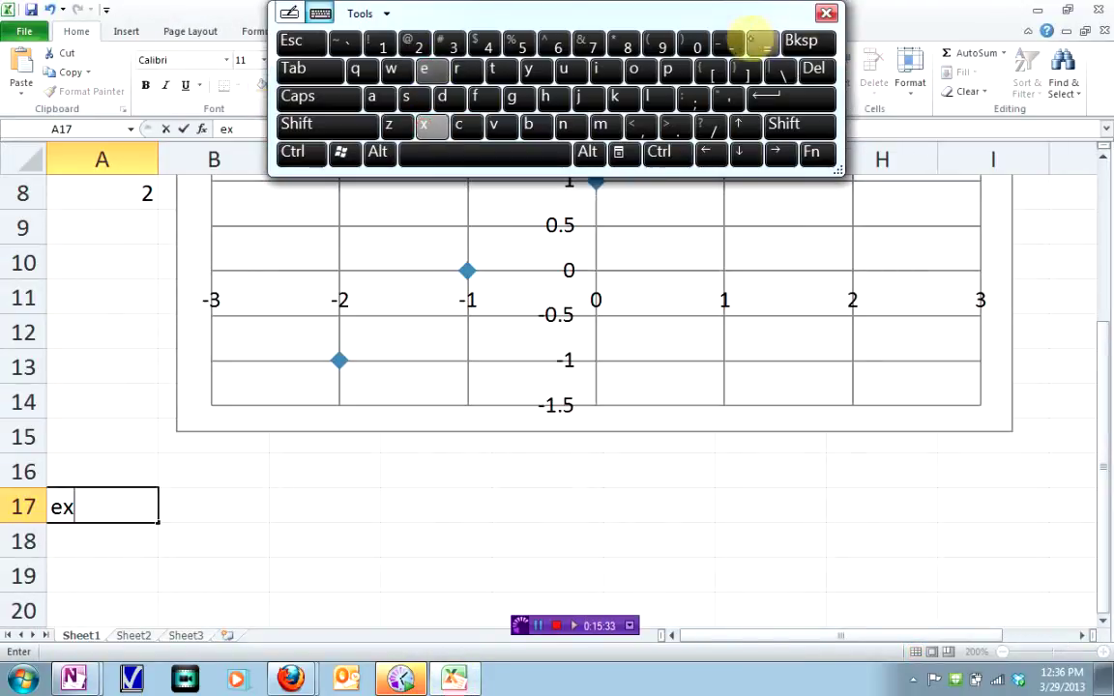
{"action": "left_click", "coordinate": [727, 43]}
{"action": "left_click", "coordinate": [419, 43]}
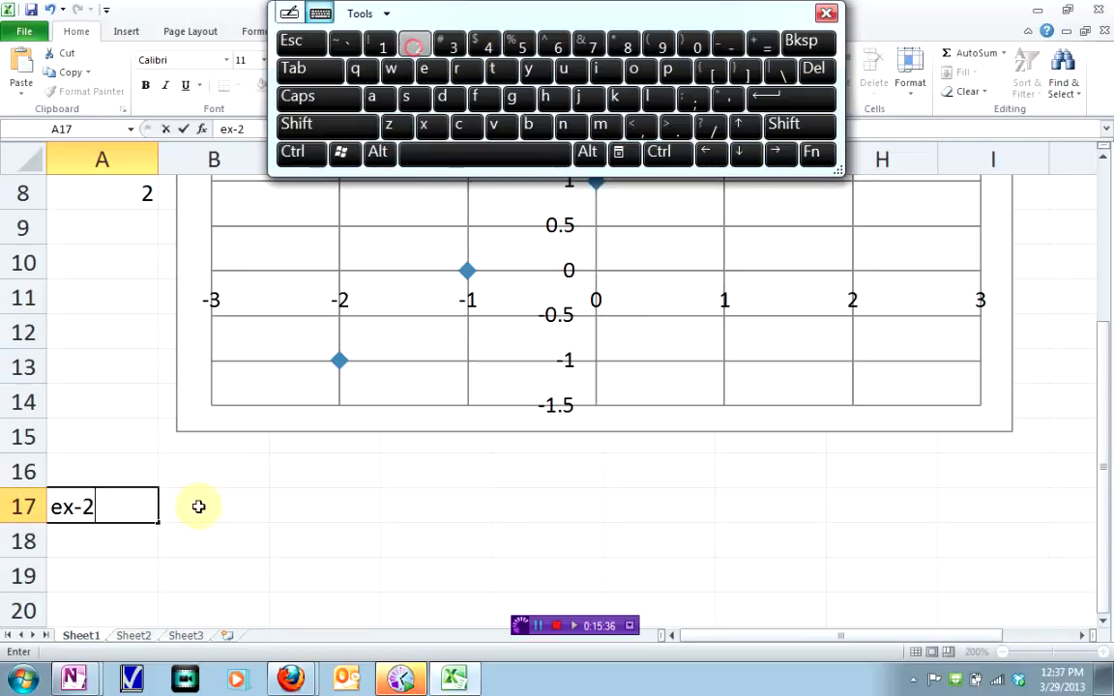
Enter the relation y=2x+5 in cell B17, beside the ex-2 label.
{"action": "left_click", "coordinate": [214, 517]}
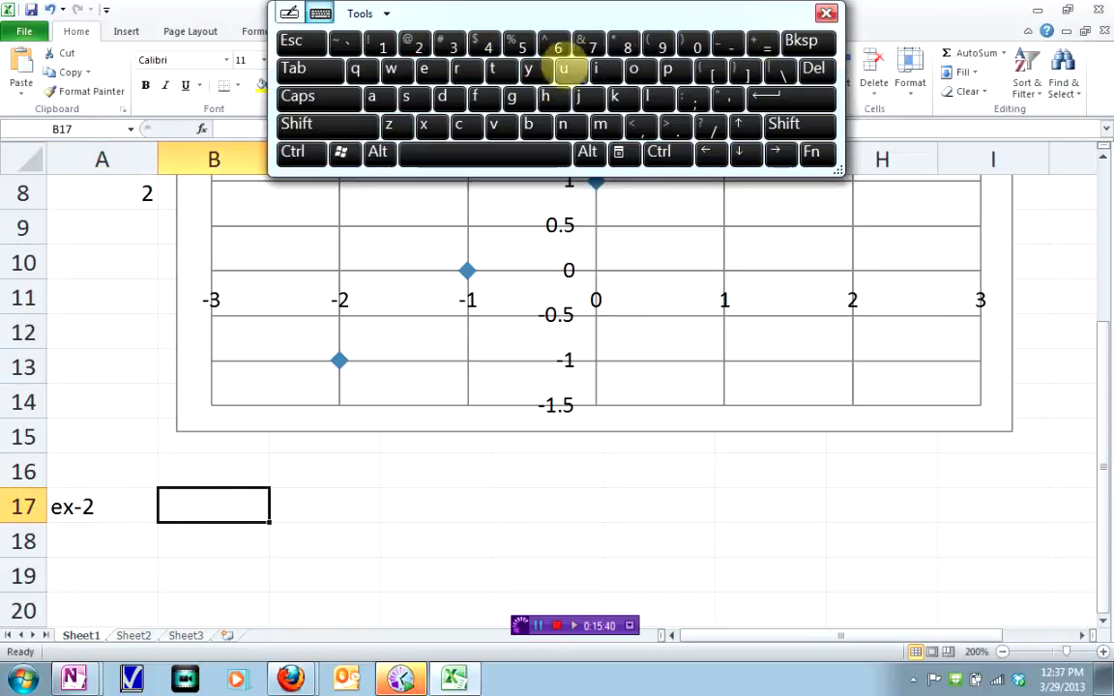
{"action": "left_click", "coordinate": [529, 70]}
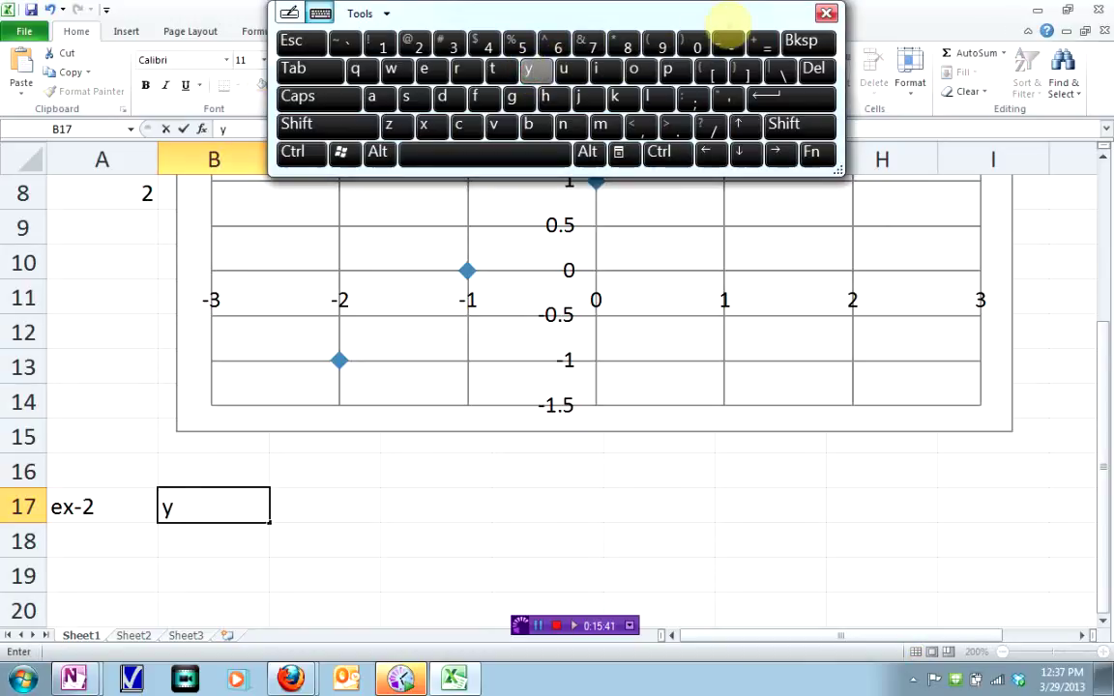
{"action": "left_click", "coordinate": [761, 43]}
{"action": "left_click", "coordinate": [418, 47]}
{"action": "left_click", "coordinate": [422, 123]}
{"action": "left_click", "coordinate": [793, 124]}
{"action": "left_click", "coordinate": [761, 42]}
{"action": "left_click", "coordinate": [519, 42]}
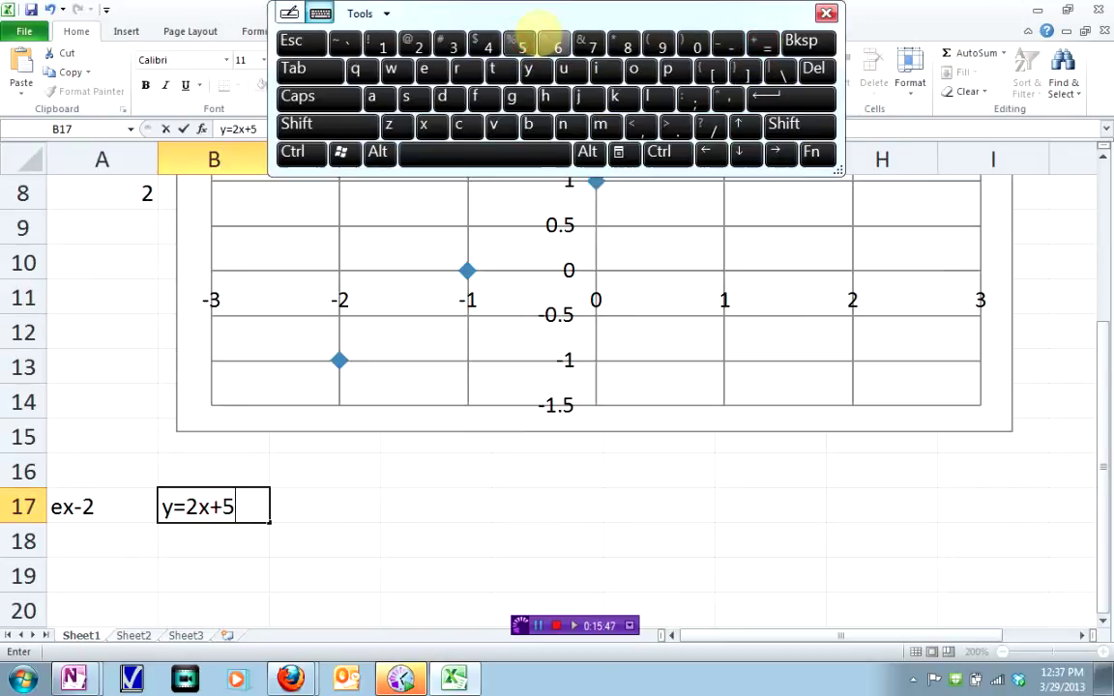
{"action": "left_click_drag", "start_coordinate": [1103, 356], "coordinate": [1100, 402]}
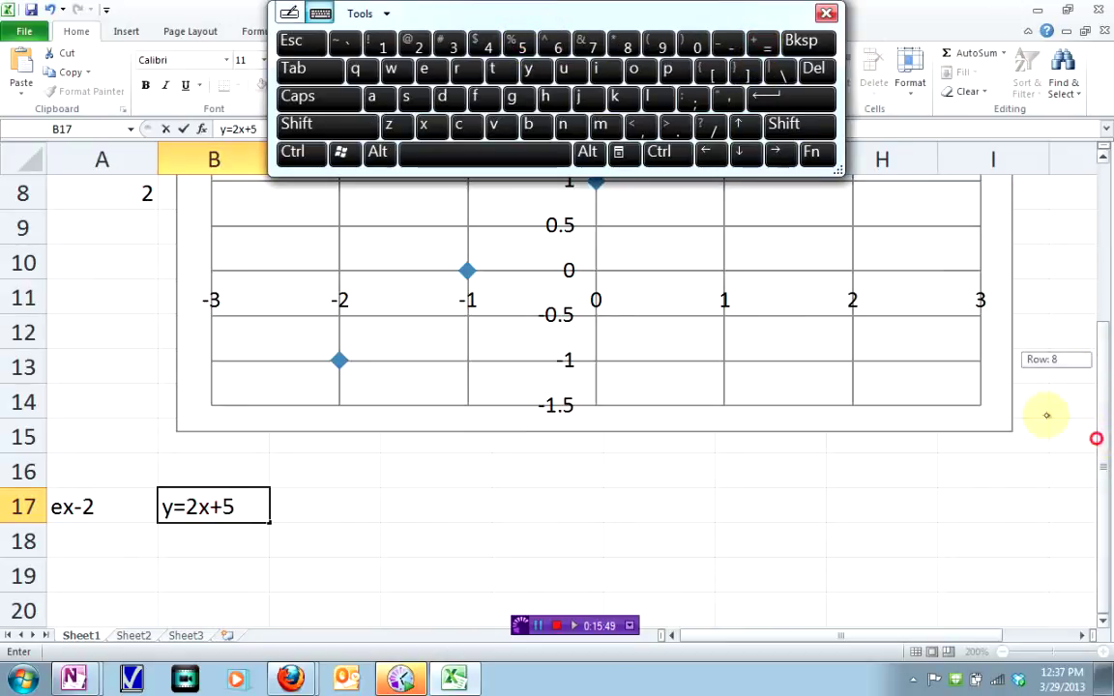
{"action": "left_click", "coordinate": [217, 538]}
Enter the table headers x in cell A18 and y in cell B18, removing the autocompleted text after y.
{"action": "left_click", "coordinate": [785, 95]}
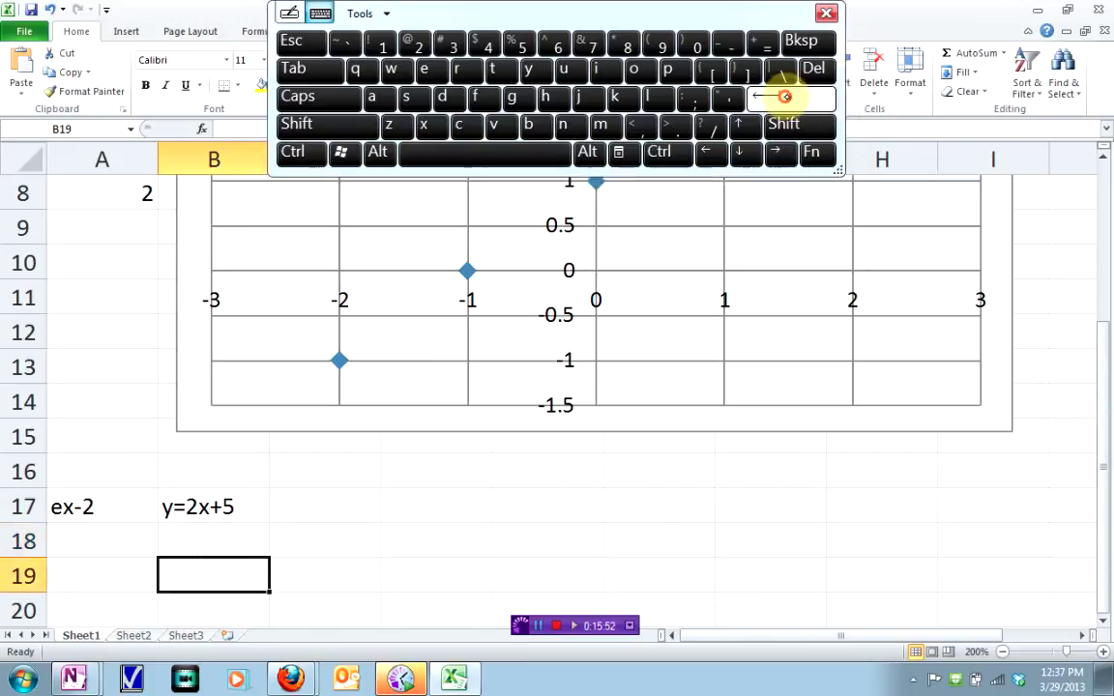
{"action": "left_click", "coordinate": [784, 95]}
{"action": "left_click", "coordinate": [786, 97]}
{"action": "left_click", "coordinate": [787, 98]}
{"action": "left_click", "coordinate": [788, 99]}
{"action": "left_click", "coordinate": [790, 100]}
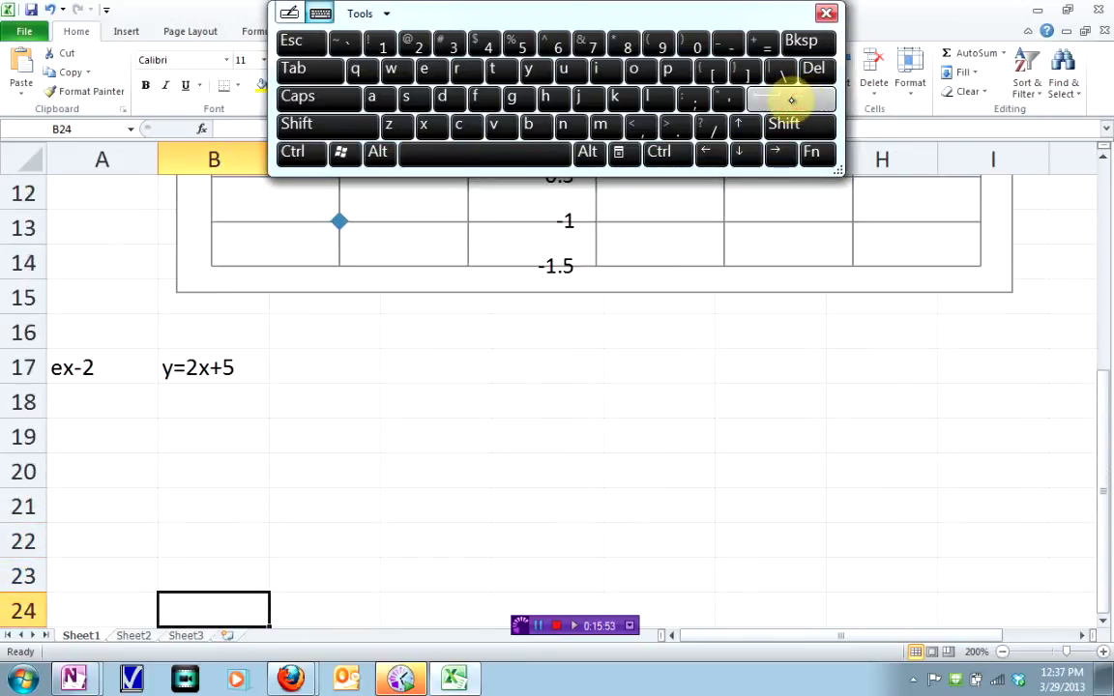
{"action": "left_click", "coordinate": [111, 405]}
{"action": "left_click", "coordinate": [424, 123]}
{"action": "left_click", "coordinate": [295, 68]}
{"action": "left_click", "coordinate": [522, 68]}
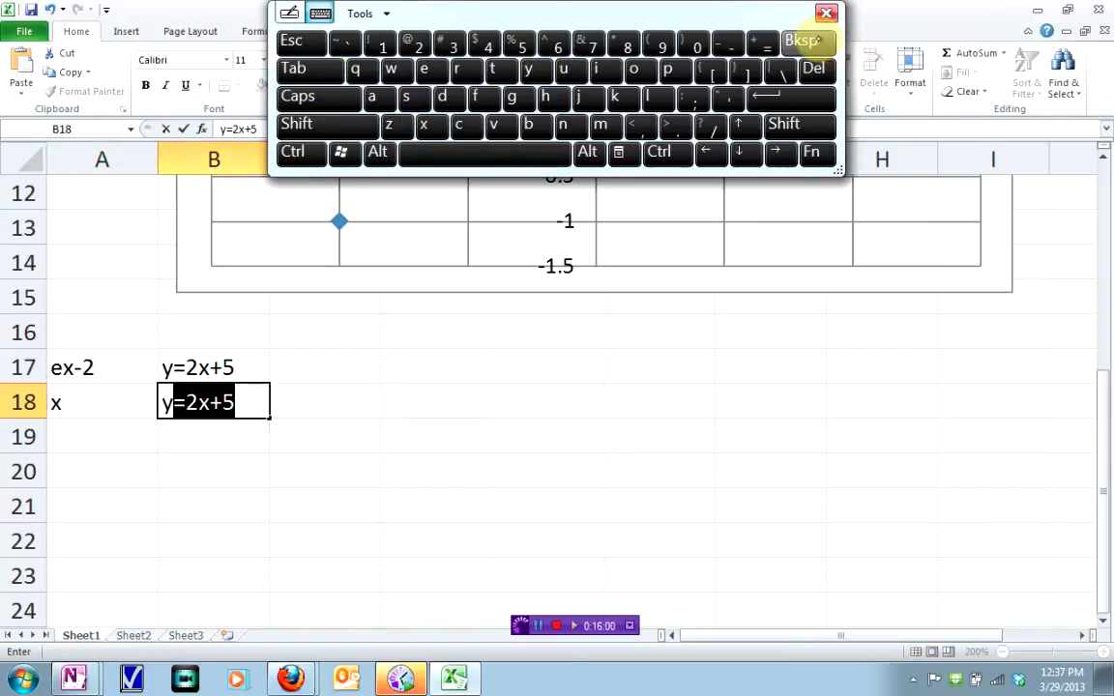
{"action": "left_click", "coordinate": [801, 41]}
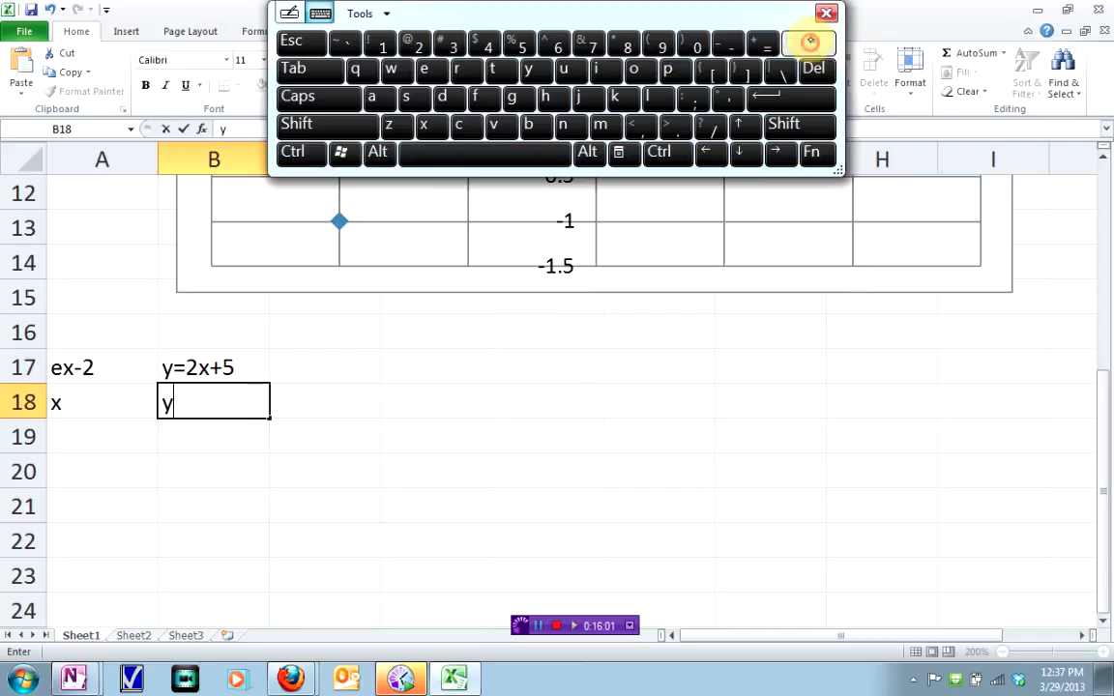
Enter the x values -2, -1, 0, 1 and 2 in cells A19 to A23 of the ex-2 table.
{"action": "left_click", "coordinate": [92, 436]}
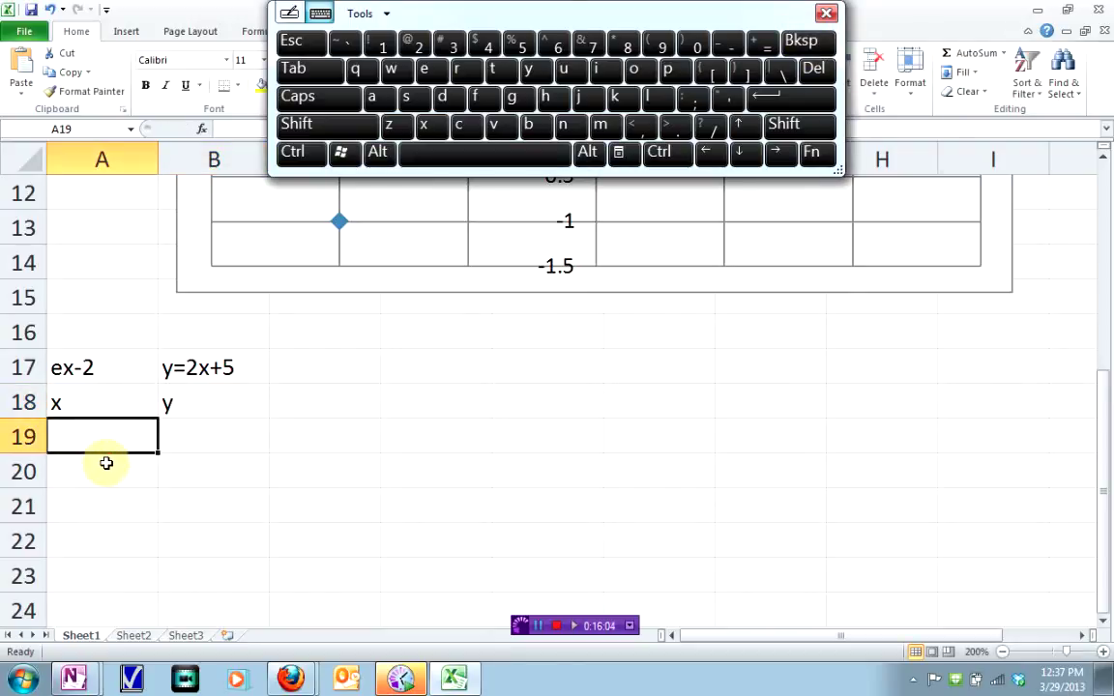
{"action": "left_click", "coordinate": [729, 41]}
{"action": "left_click", "coordinate": [418, 41]}
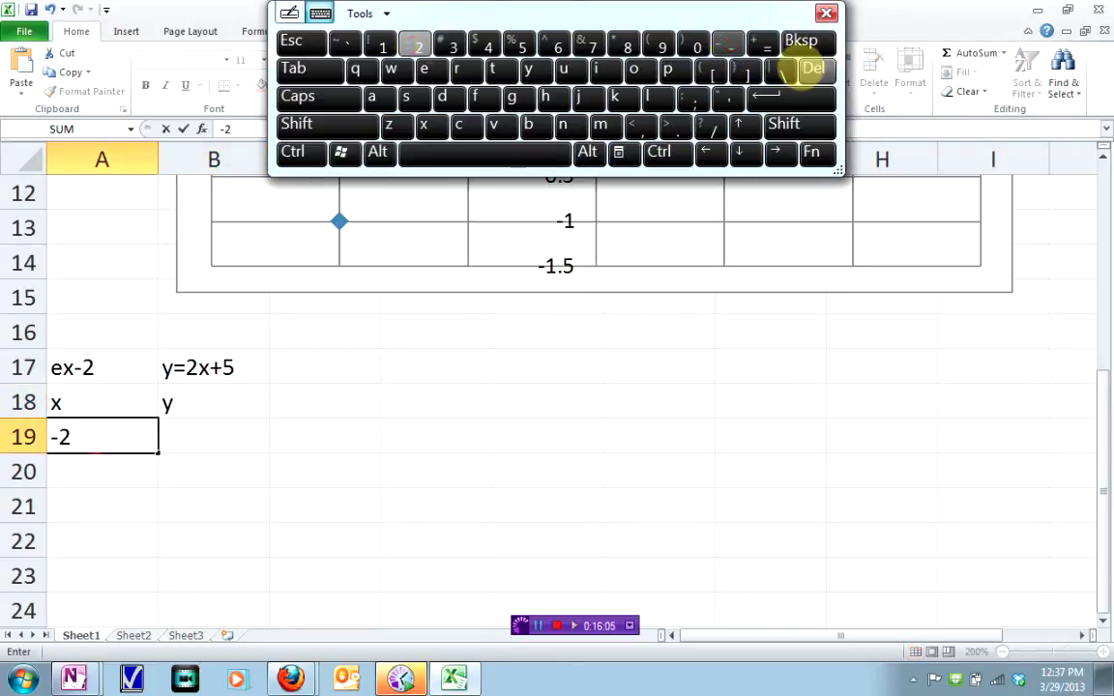
{"action": "left_click", "coordinate": [783, 96]}
{"action": "left_click", "coordinate": [729, 40]}
{"action": "left_click", "coordinate": [382, 41]}
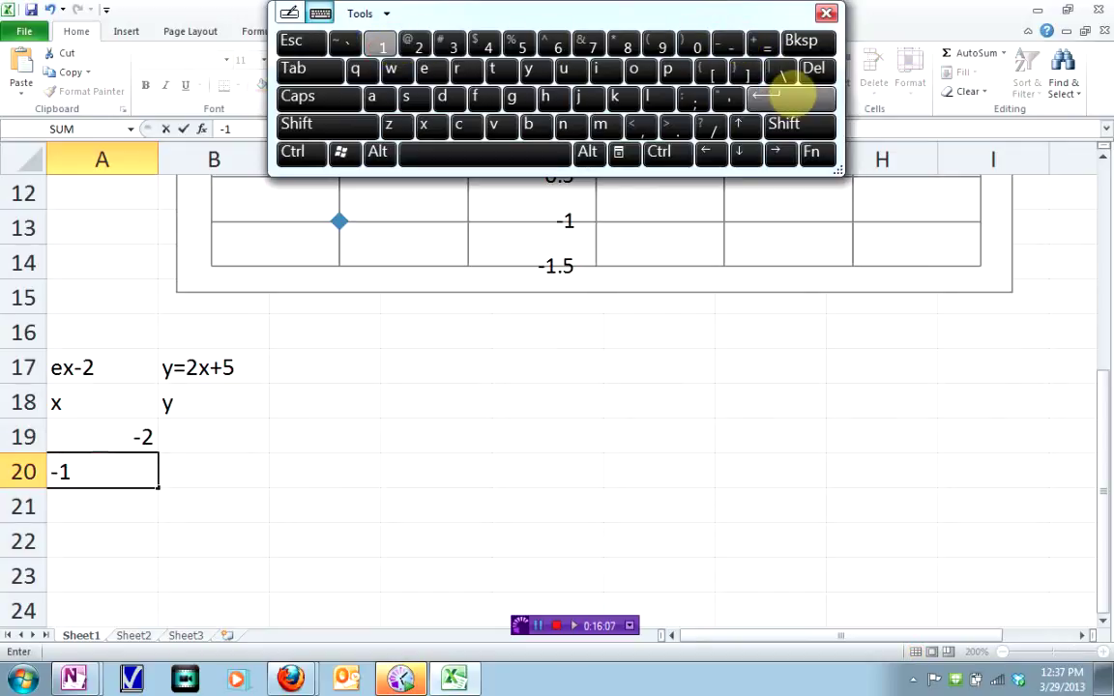
{"action": "left_click", "coordinate": [783, 95]}
{"action": "left_click", "coordinate": [697, 43]}
{"action": "left_click", "coordinate": [783, 96]}
{"action": "left_click", "coordinate": [381, 43]}
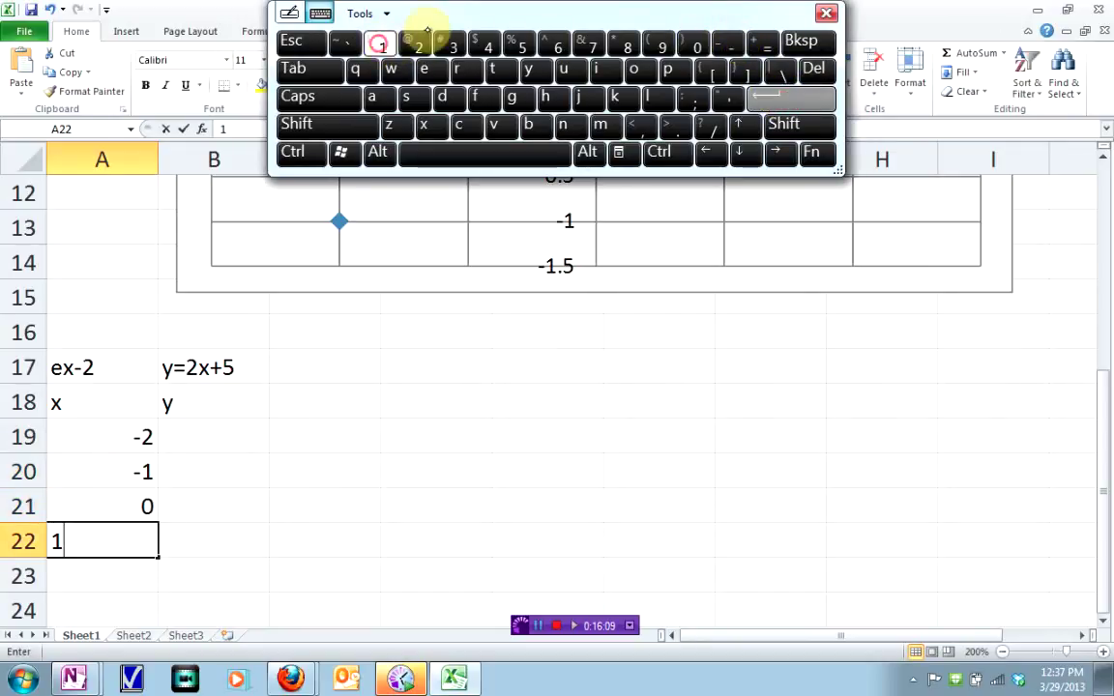
{"action": "left_click", "coordinate": [416, 40]}
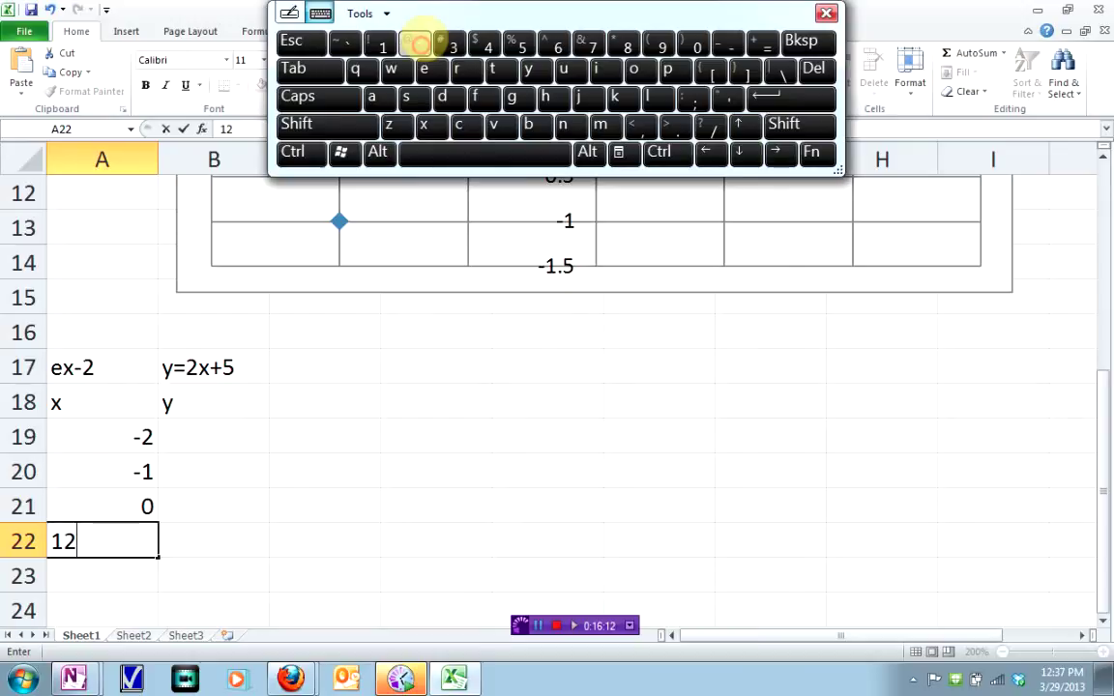
{"action": "left_click", "coordinate": [801, 41]}
{"action": "left_click", "coordinate": [785, 98]}
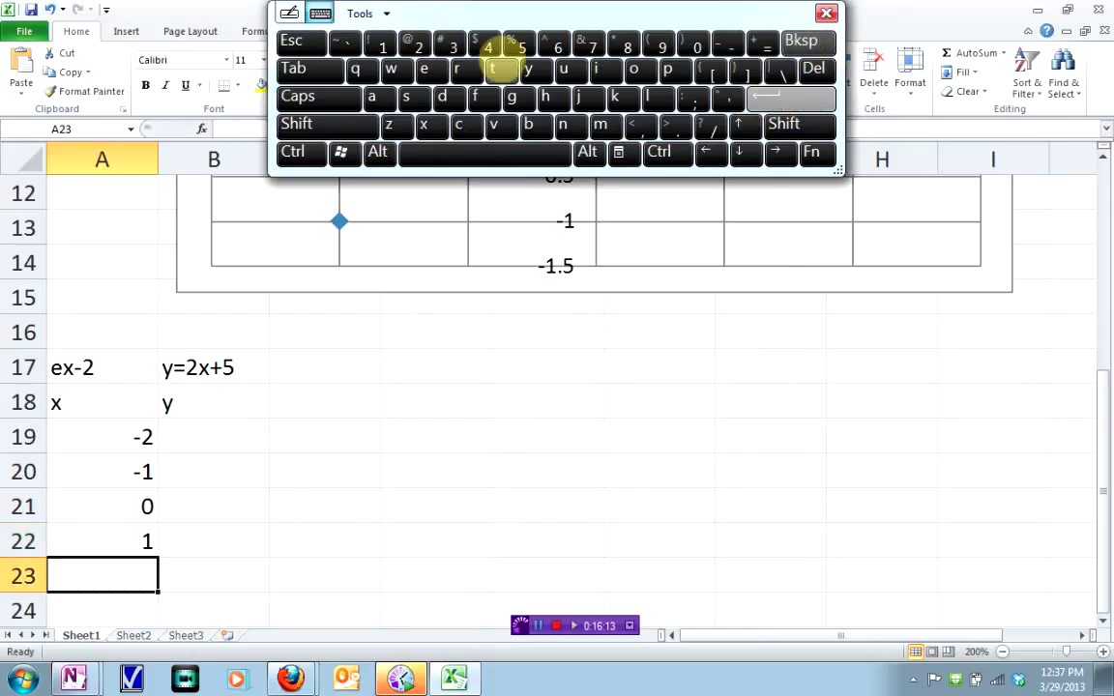
{"action": "left_click", "coordinate": [419, 40]}
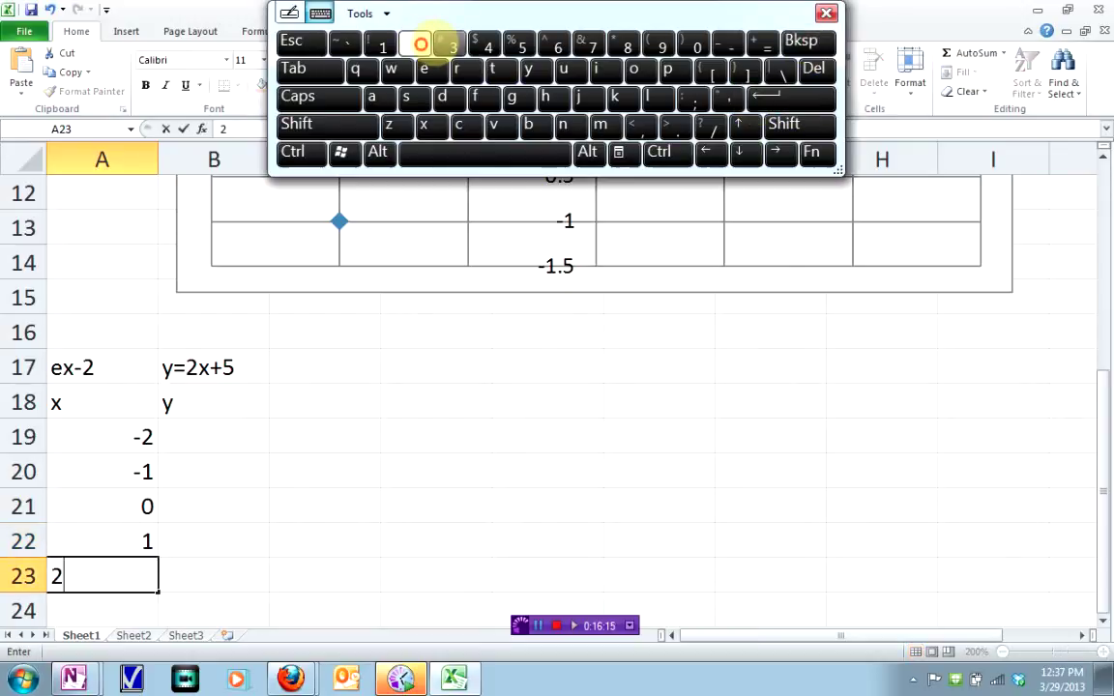
Begin the y formula in cell B19 with =2*, removing any mistyped 8.
{"action": "left_click", "coordinate": [191, 437]}
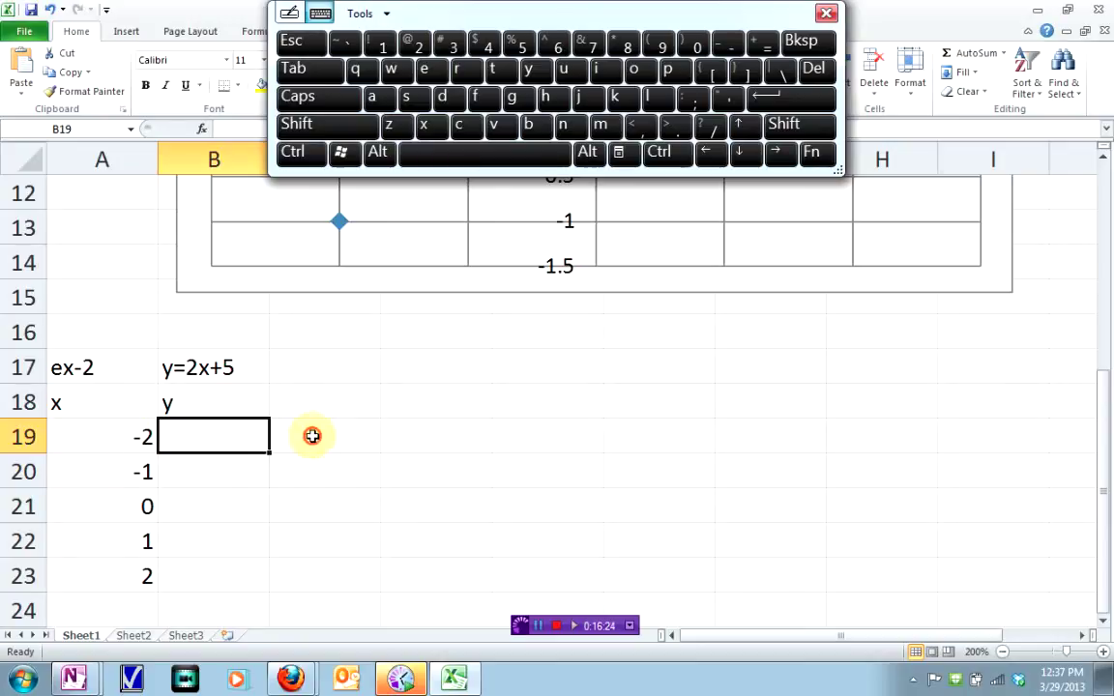
{"action": "left_click", "coordinate": [195, 438]}
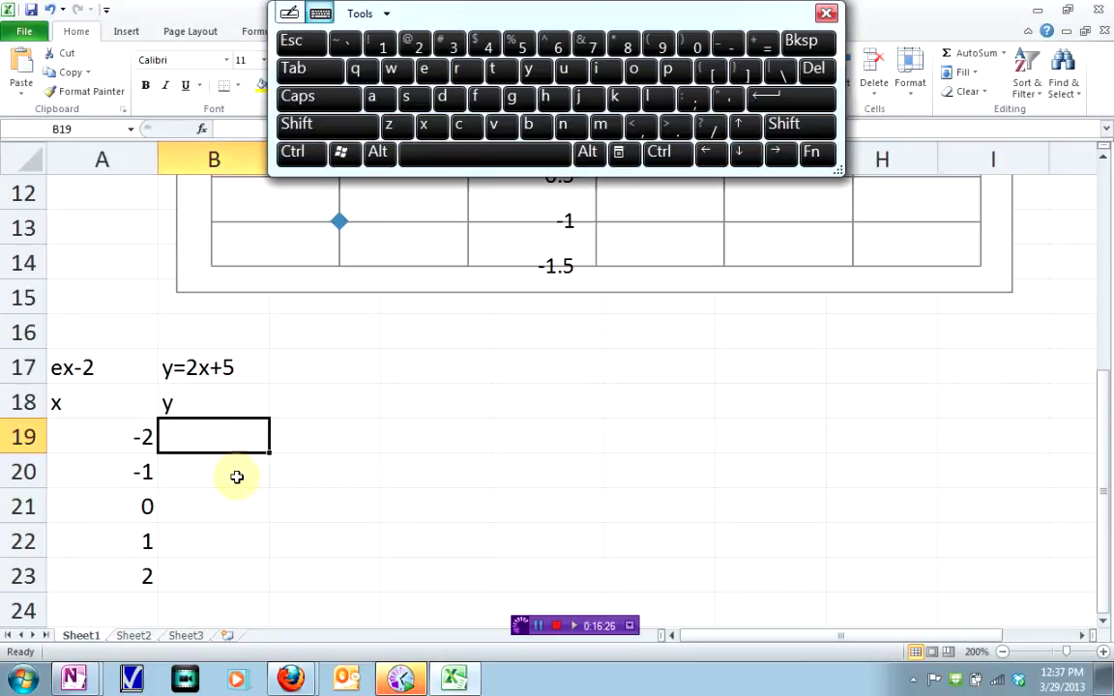
{"action": "left_click", "coordinate": [108, 441]}
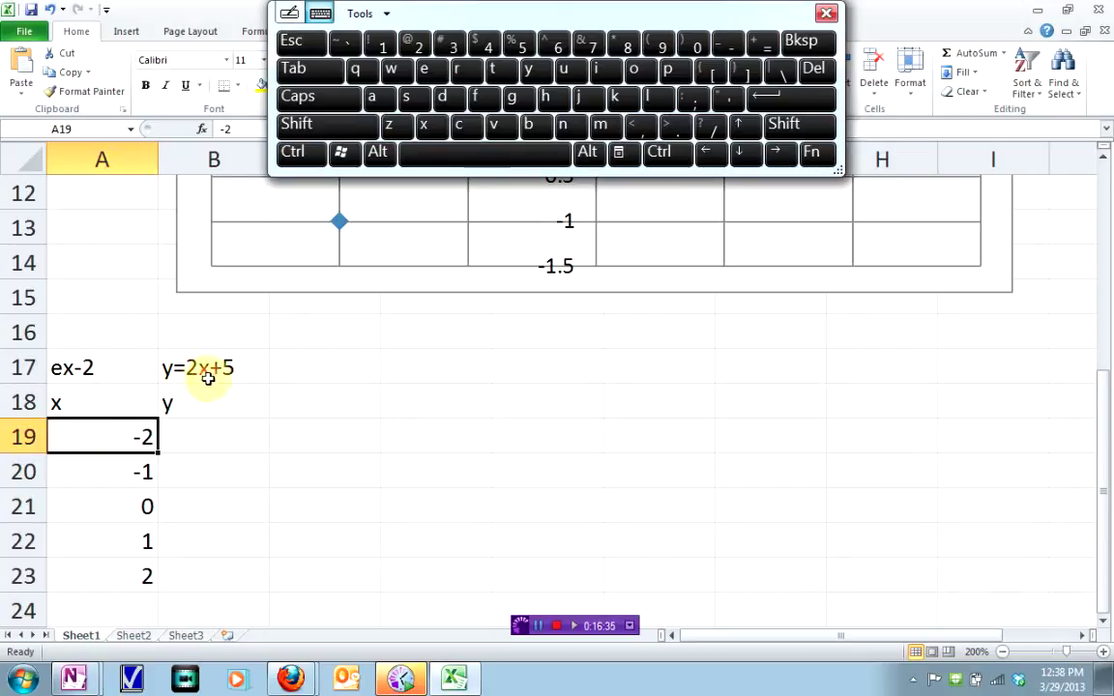
{"action": "left_click", "coordinate": [184, 438]}
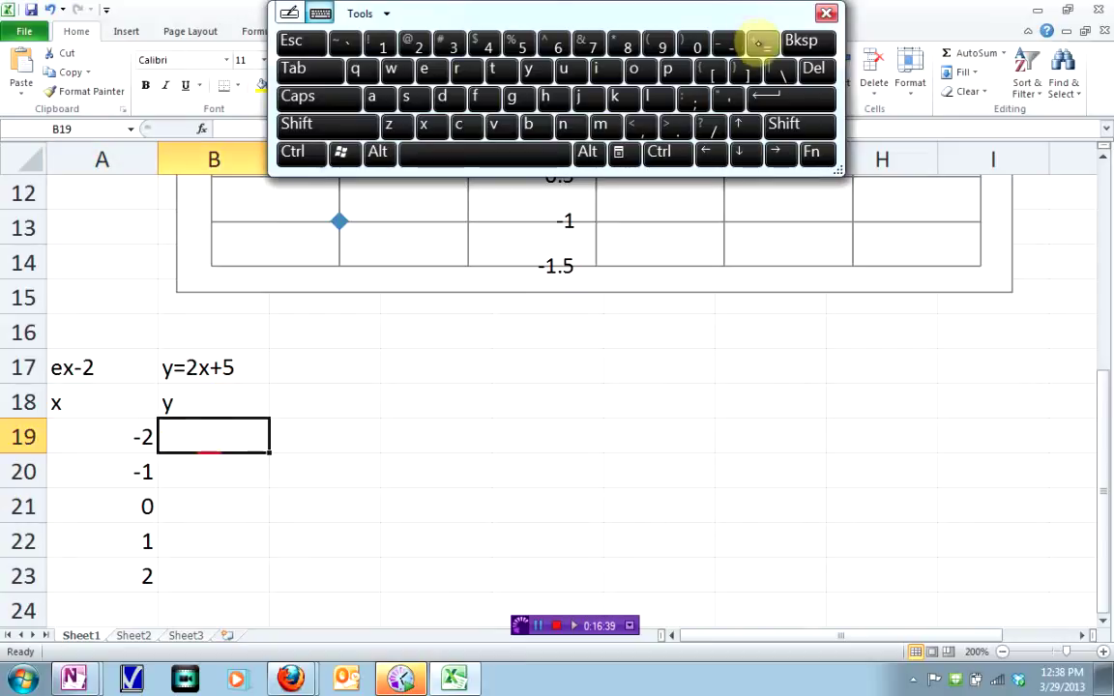
{"action": "left_click", "coordinate": [765, 42]}
{"action": "left_click", "coordinate": [419, 43]}
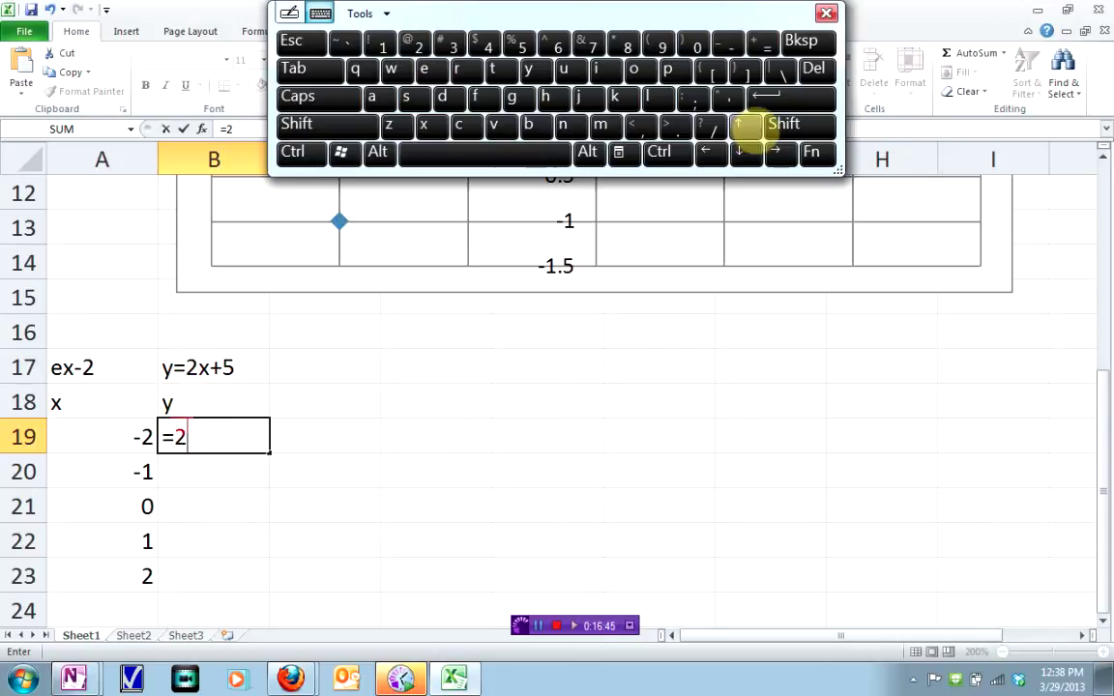
{"action": "left_click", "coordinate": [626, 40]}
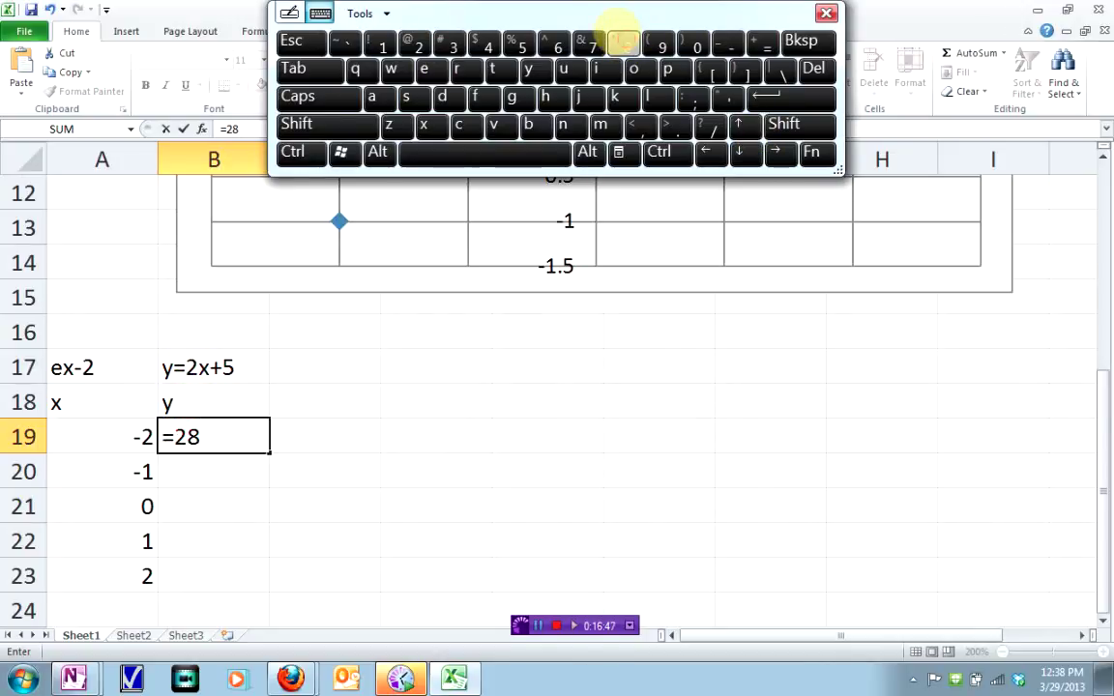
{"action": "left_click", "coordinate": [783, 124]}
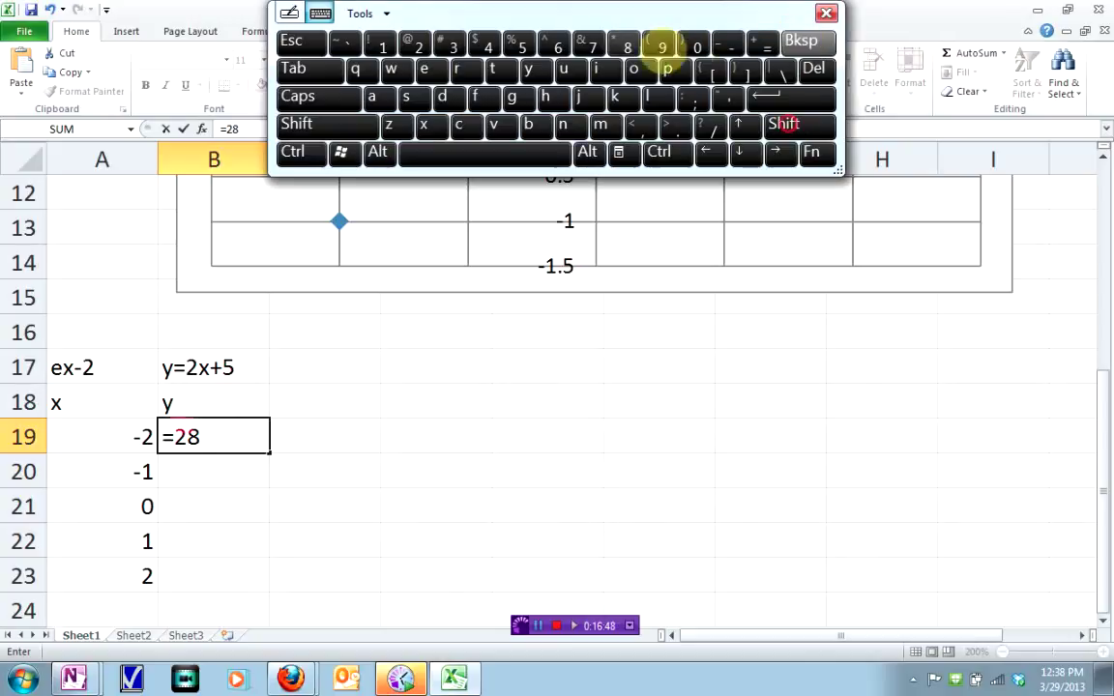
{"action": "left_click", "coordinate": [626, 41]}
{"action": "left_click", "coordinate": [803, 41]}
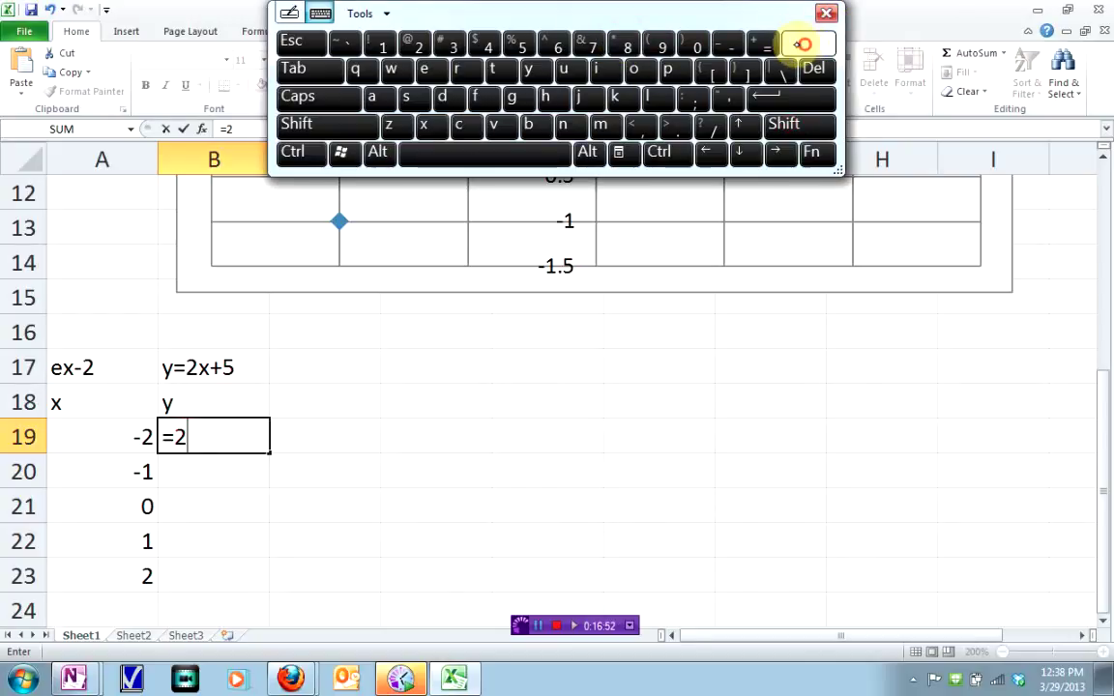
{"action": "left_click", "coordinate": [783, 123]}
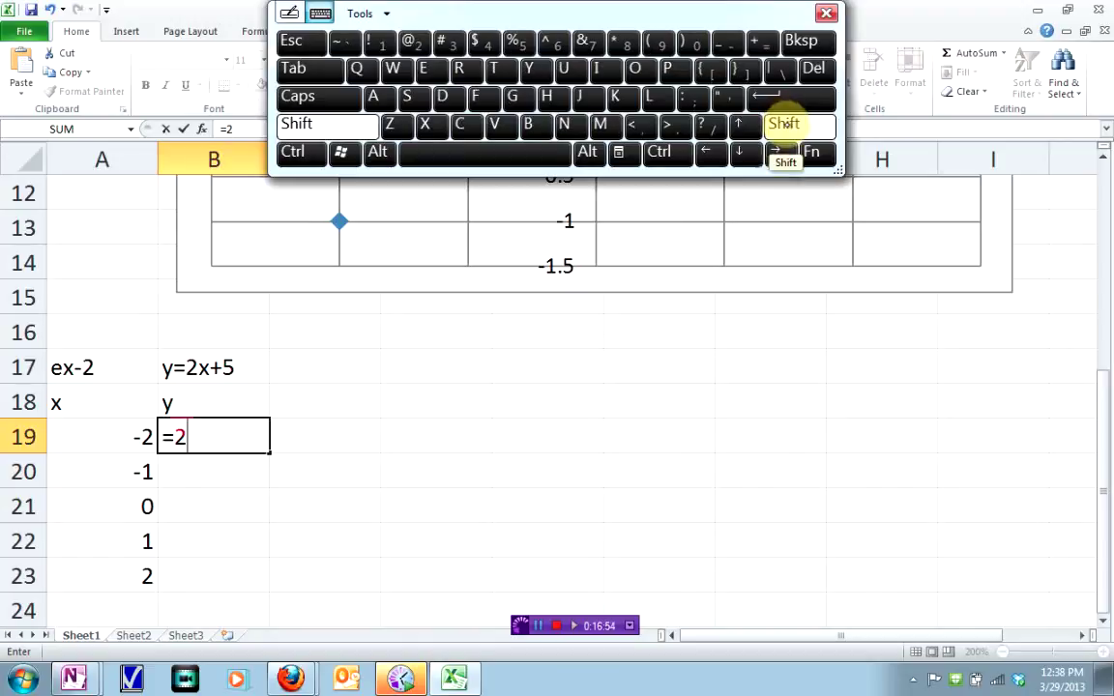
{"action": "left_click", "coordinate": [627, 43]}
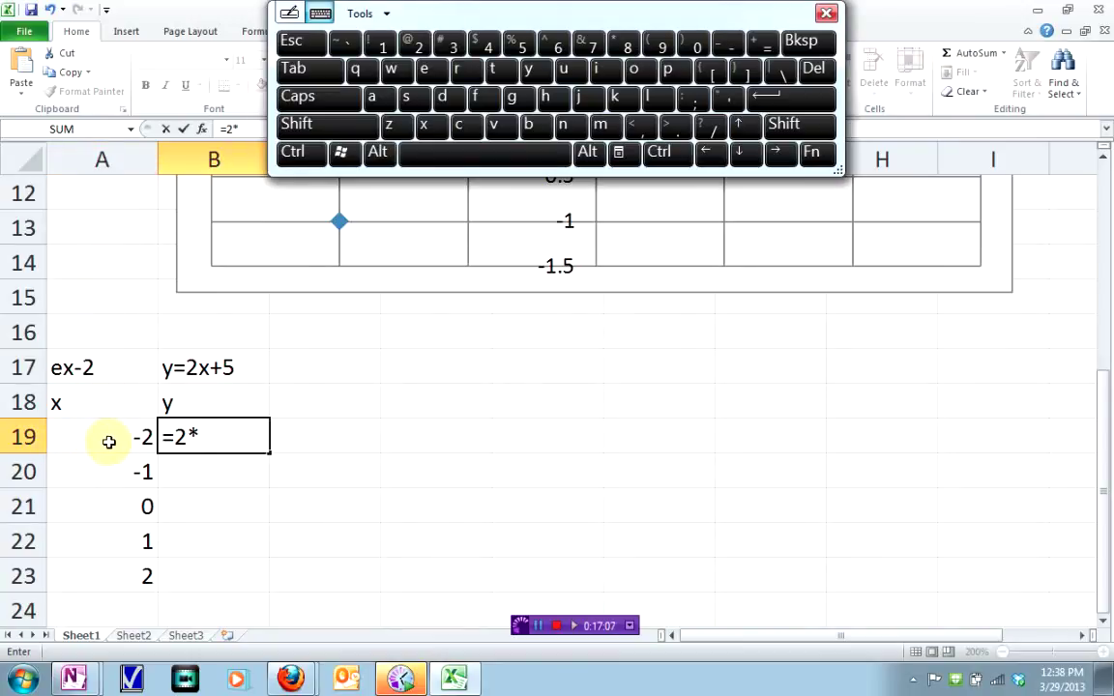
Complete the formula in cell B19 as =2*a19 + 5 and commit it.
{"action": "left_click", "coordinate": [373, 95]}
{"action": "left_click", "coordinate": [376, 45]}
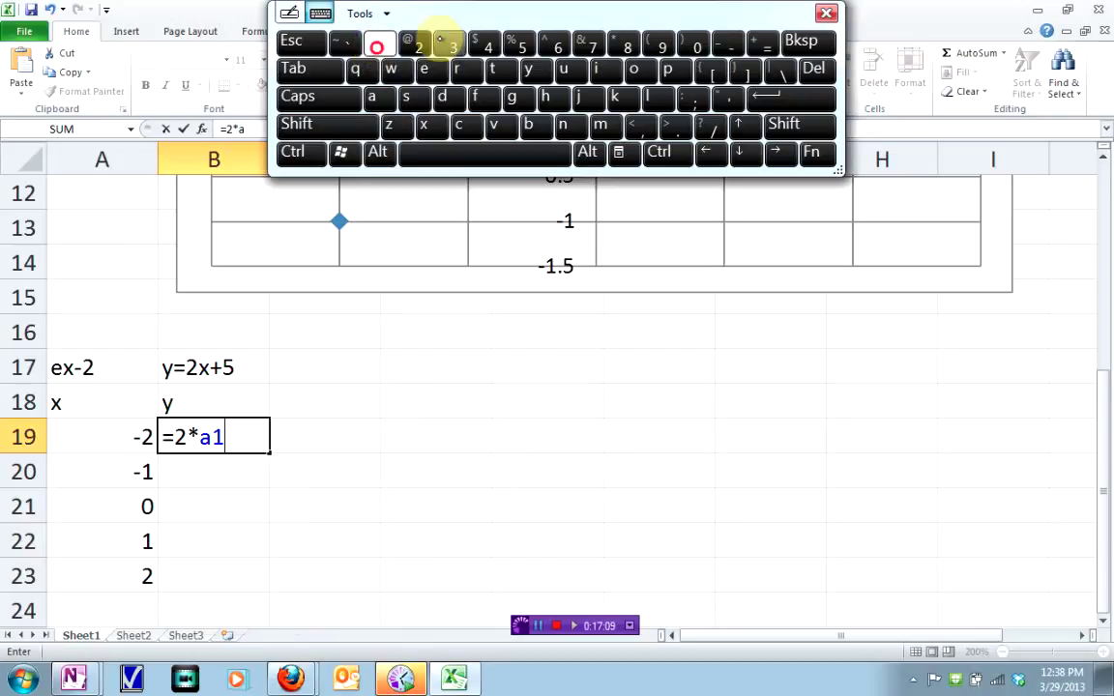
{"action": "left_click", "coordinate": [662, 43]}
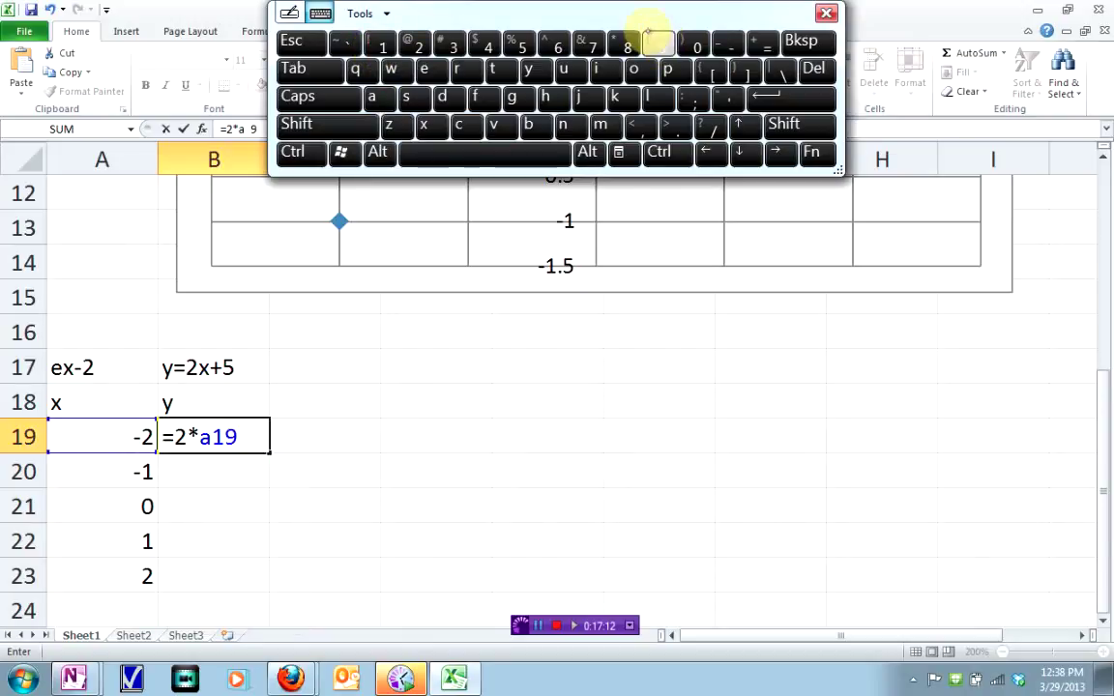
{"action": "left_click", "coordinate": [497, 150]}
{"action": "left_click", "coordinate": [783, 122]}
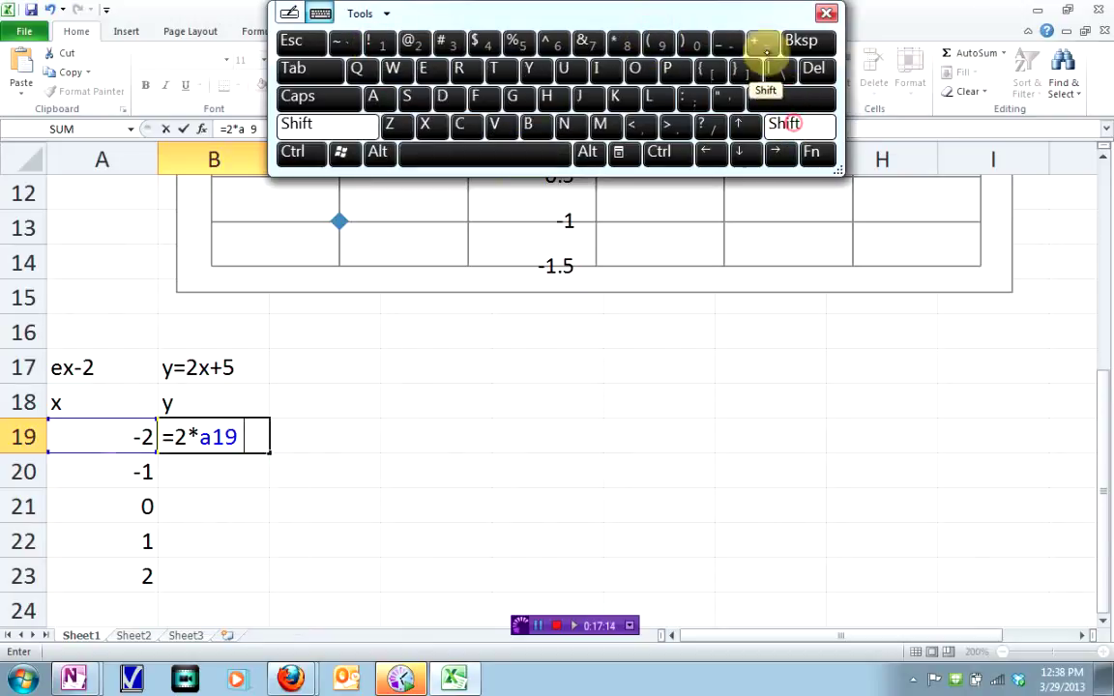
{"action": "left_click", "coordinate": [763, 43]}
{"action": "left_click", "coordinate": [490, 148]}
{"action": "left_click", "coordinate": [522, 44]}
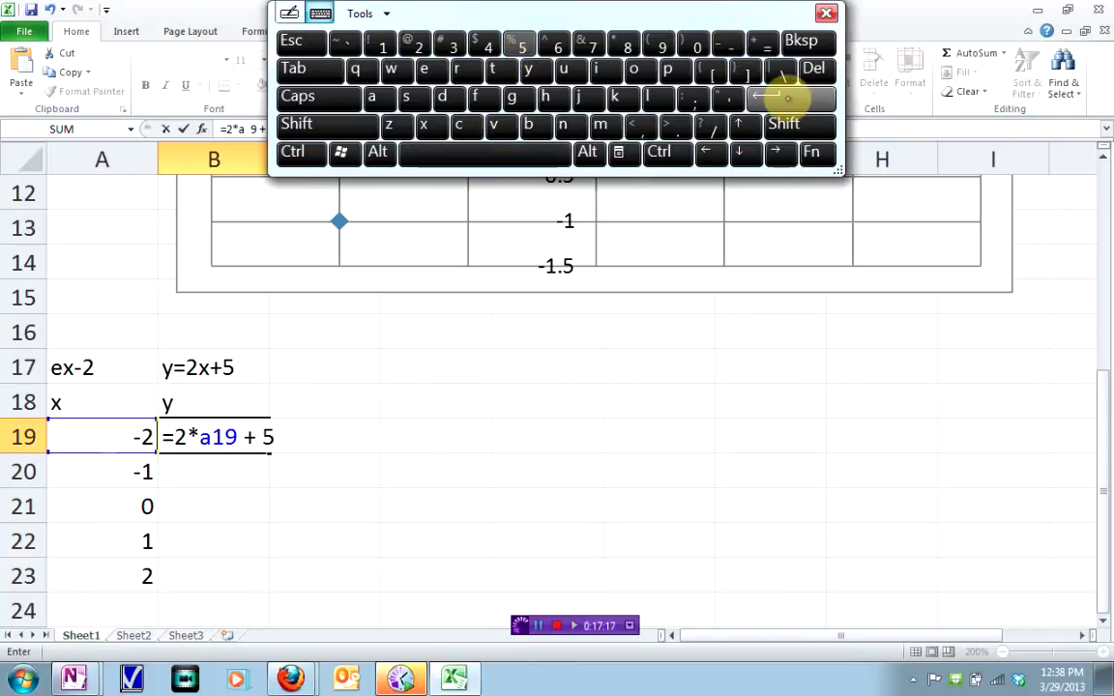
{"action": "left_click", "coordinate": [788, 97]}
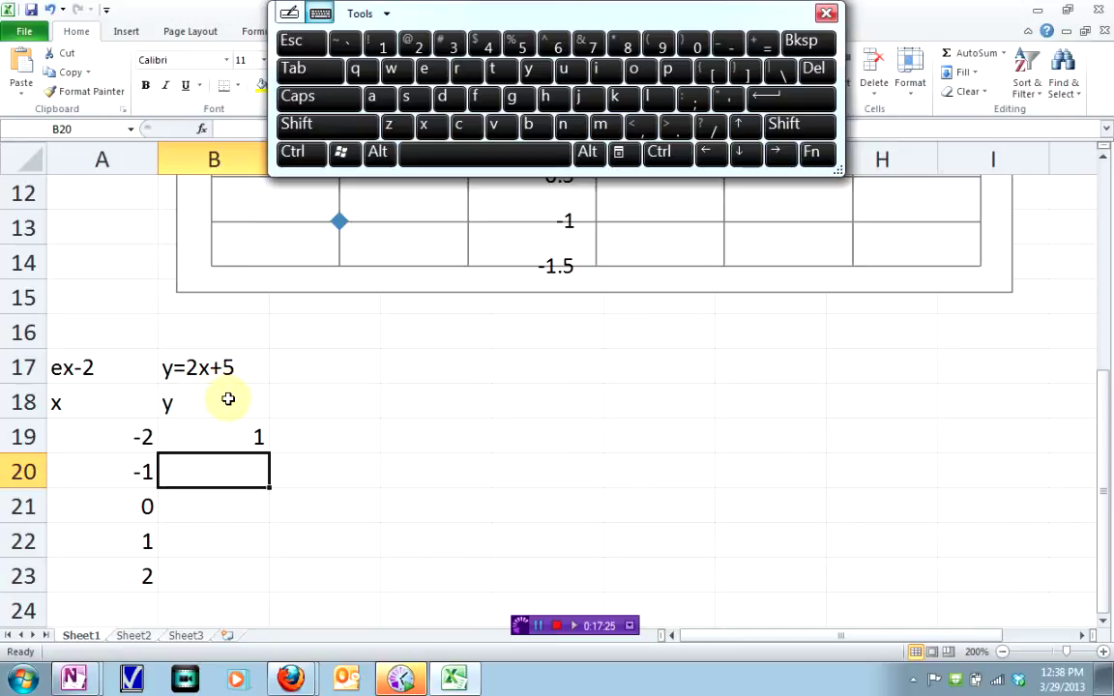
Fill the formula from cell B19 down to B23 beside the remaining x values.
{"action": "left_click", "coordinate": [306, 431]}
{"action": "left_click", "coordinate": [235, 441]}
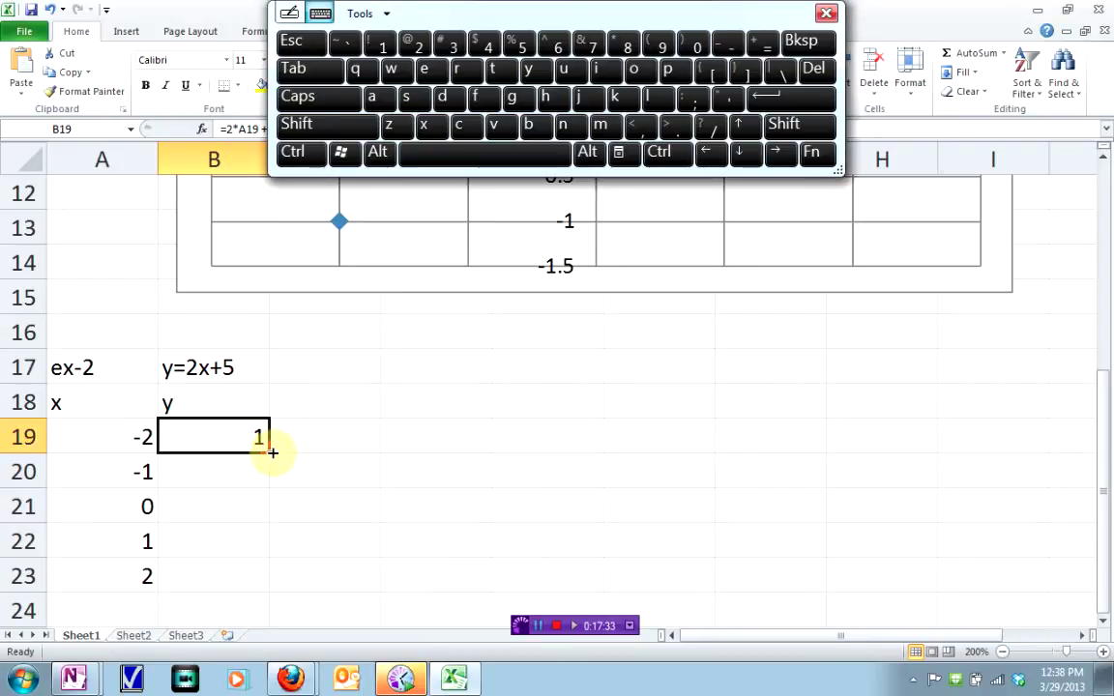
{"action": "left_click_drag", "start_coordinate": [270, 452], "coordinate": [276, 563]}
{"action": "left_click", "coordinate": [336, 517]}
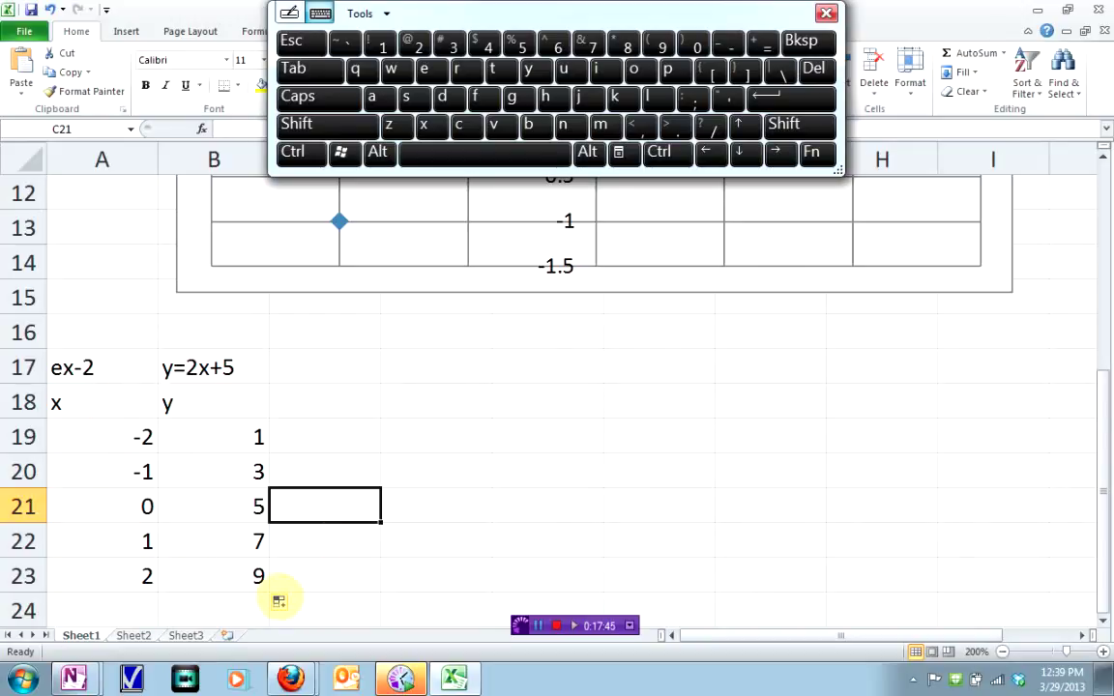
Enter the label ex-3 in cell E17, in the same row as the ex-2 label.
{"action": "left_click_drag", "start_coordinate": [1091, 401], "coordinate": [1088, 424]}
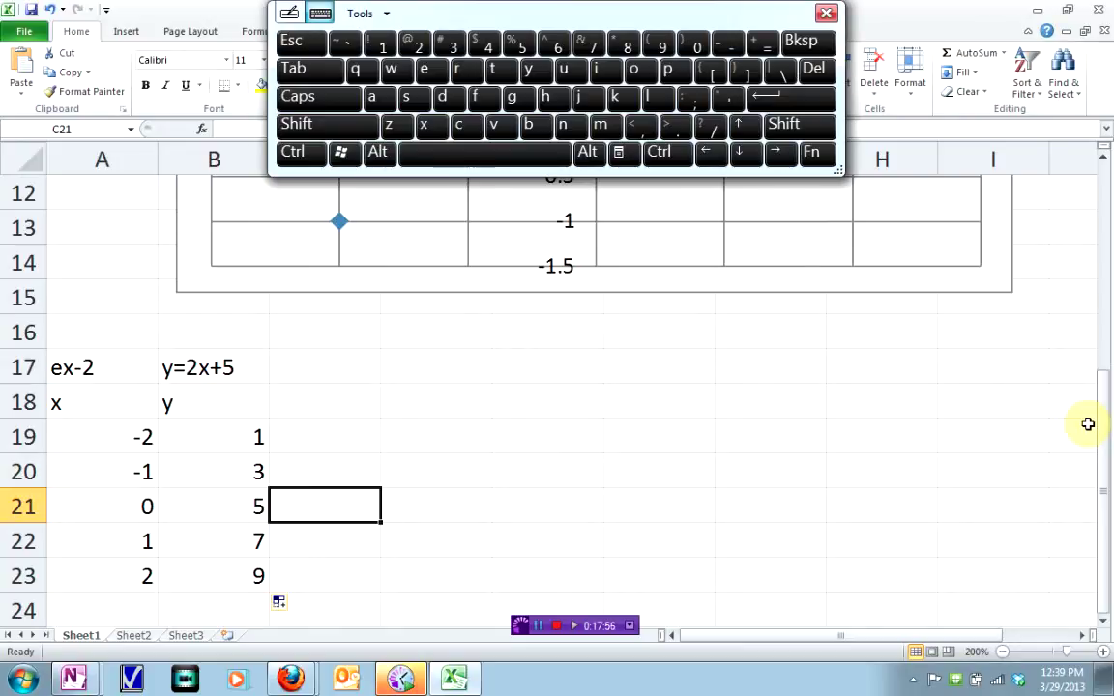
{"action": "left_click", "coordinate": [515, 367]}
{"action": "left_click", "coordinate": [424, 67]}
{"action": "left_click", "coordinate": [423, 124]}
{"action": "left_click", "coordinate": [727, 41]}
{"action": "left_click", "coordinate": [451, 43]}
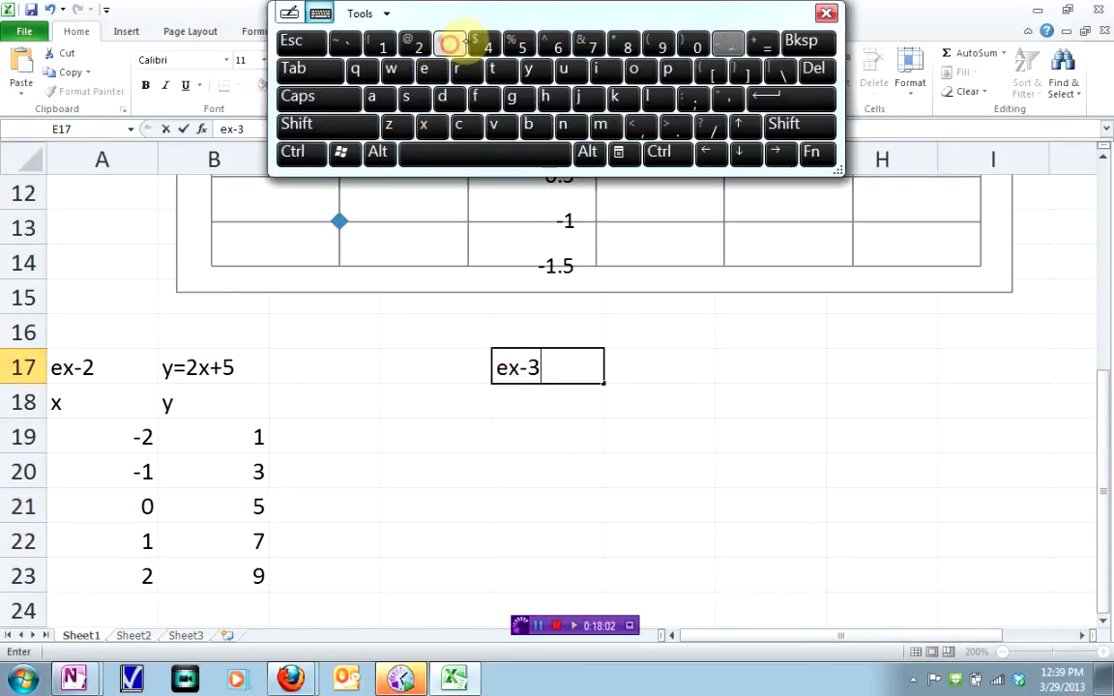
Select cell F17, switch to the OneNote notes and circle the EX-3 relation y = -3x - 7.
{"action": "left_click", "coordinate": [649, 368]}
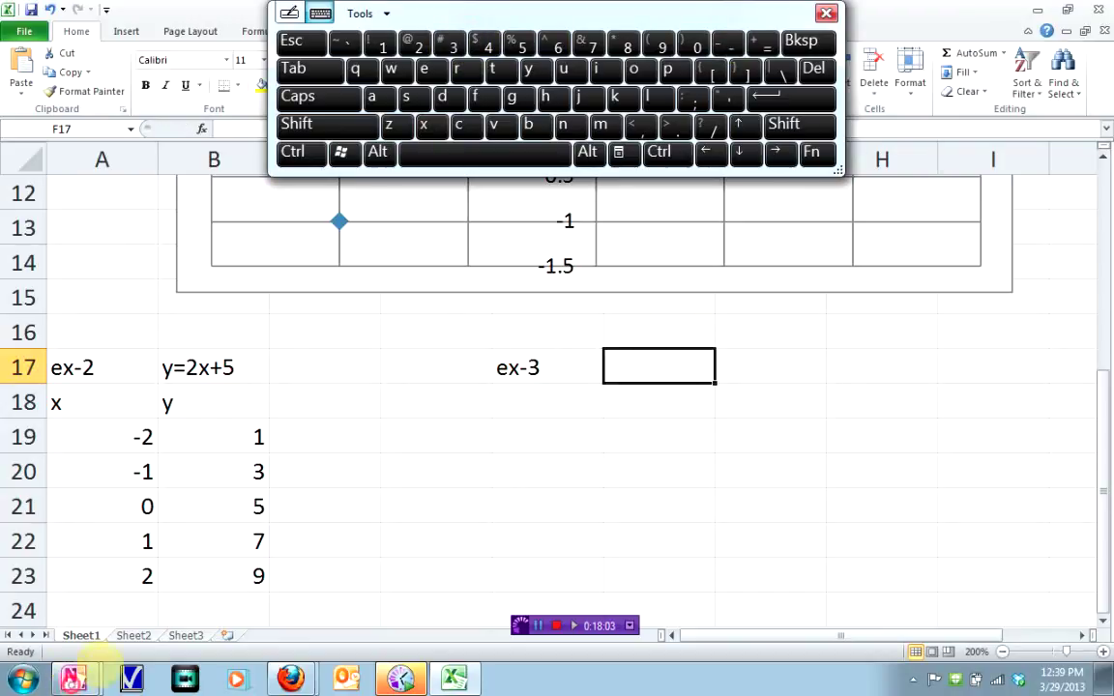
{"action": "left_click", "coordinate": [128, 614]}
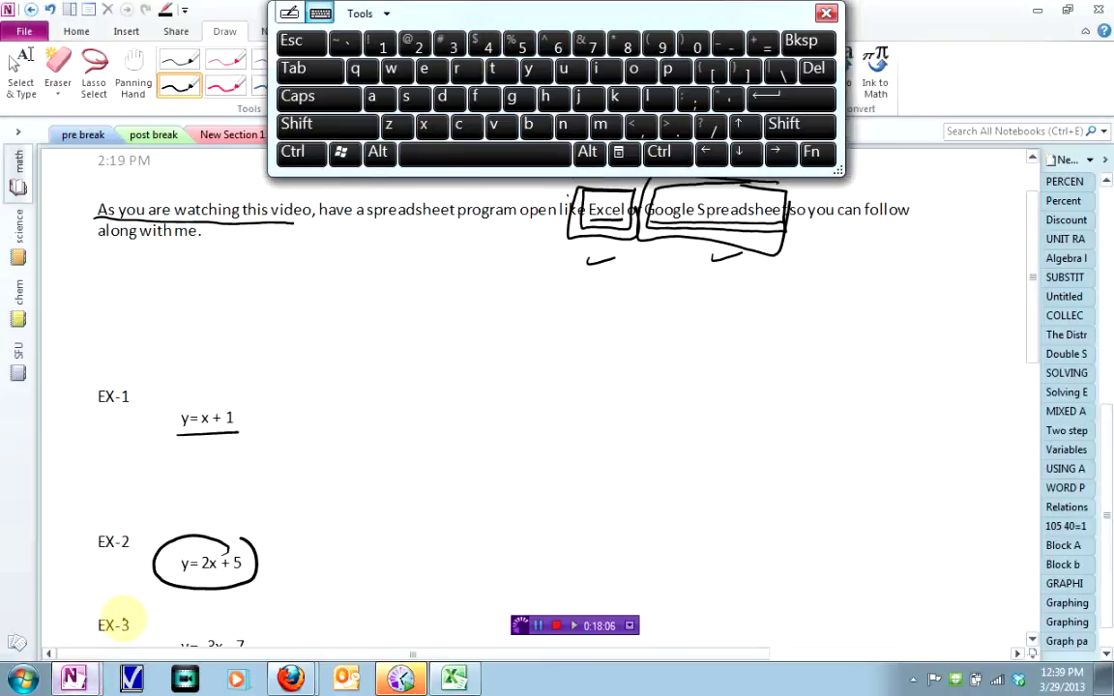
{"action": "left_click_drag", "start_coordinate": [1025, 323], "coordinate": [1027, 371]}
{"action": "mouse_move", "coordinate": [248, 501]}
{"action": "left_mouse_down"}
{"action": "mouse_move", "coordinate": [174, 551]}
{"action": "mouse_move", "coordinate": [257, 503]}
{"action": "left_mouse_up"}
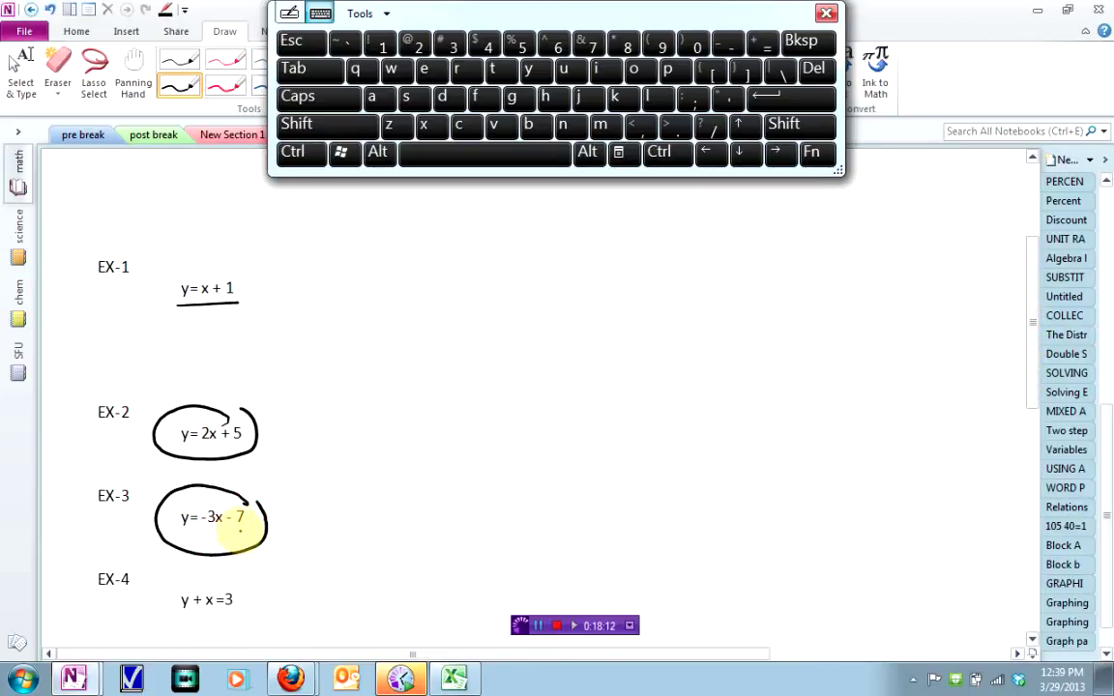
Switch back to the Excel workbook and enter the relation y=-3x-7 in cell F17.
{"action": "left_click", "coordinate": [455, 679]}
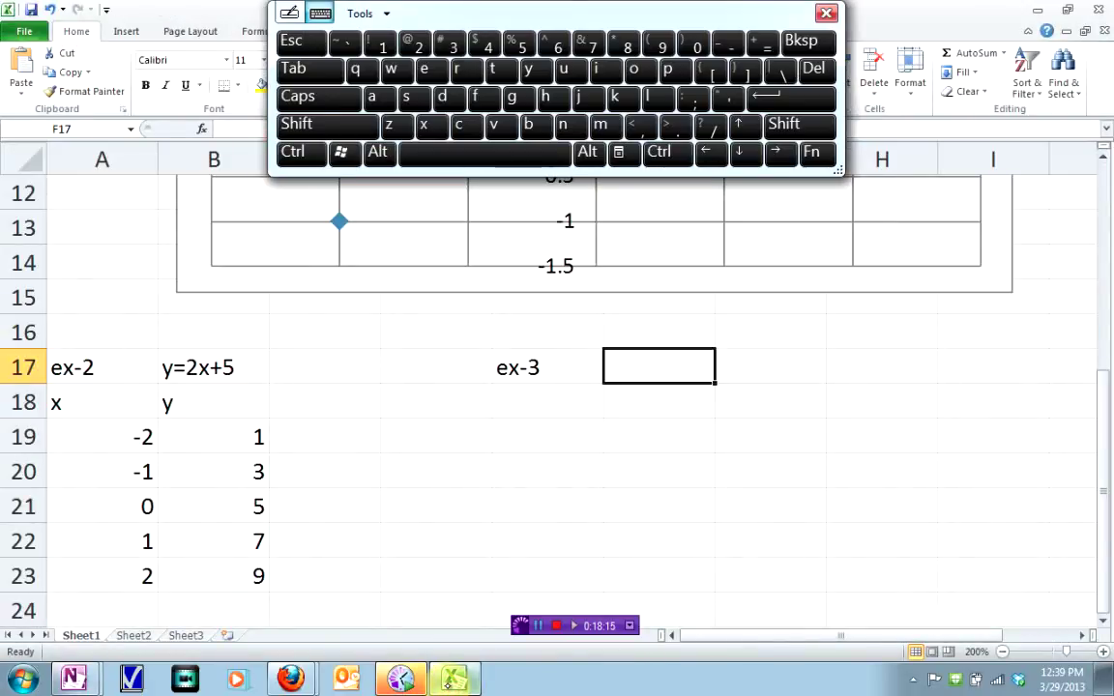
{"action": "left_click", "coordinate": [530, 69]}
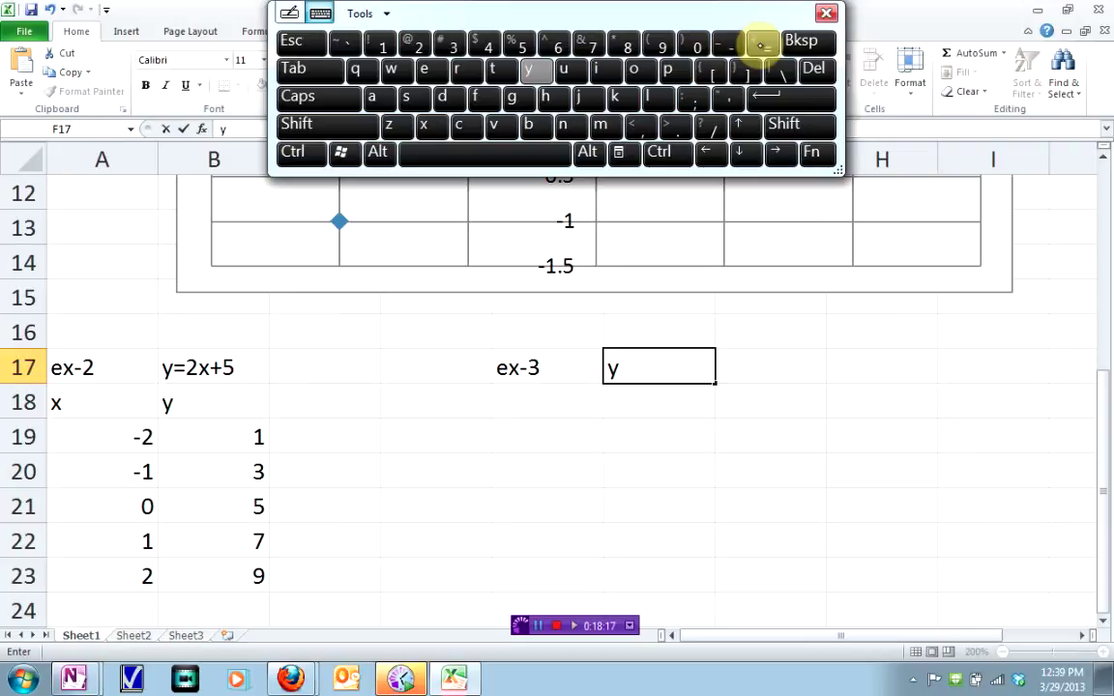
{"action": "left_click", "coordinate": [761, 44]}
{"action": "left_click", "coordinate": [726, 43]}
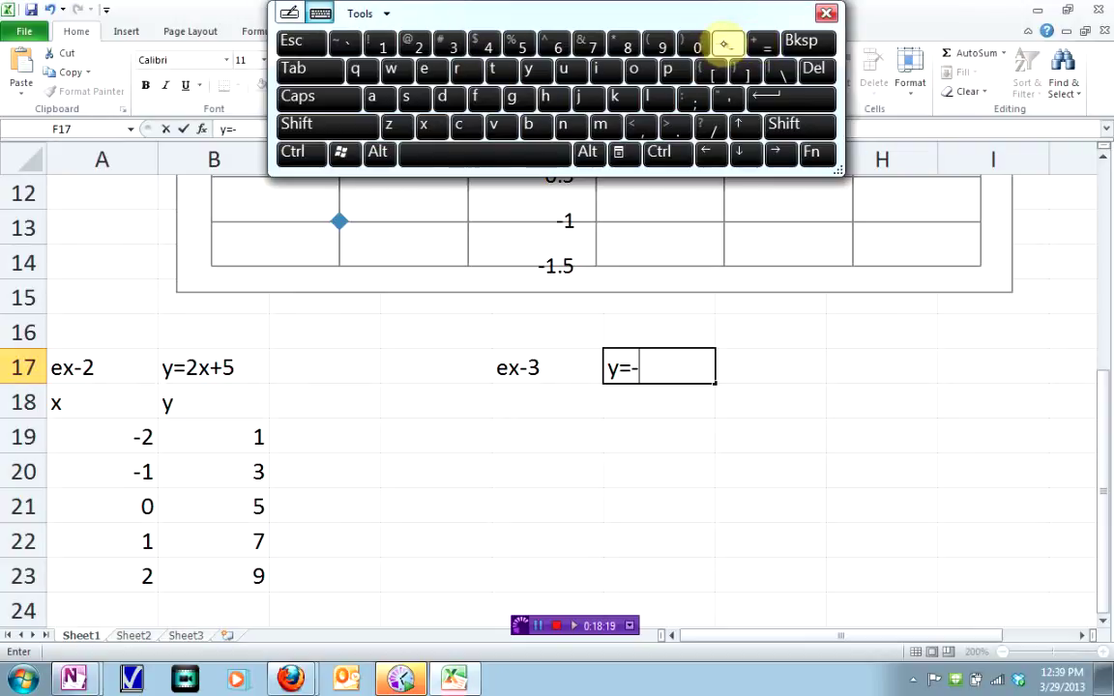
{"action": "left_click", "coordinate": [451, 44]}
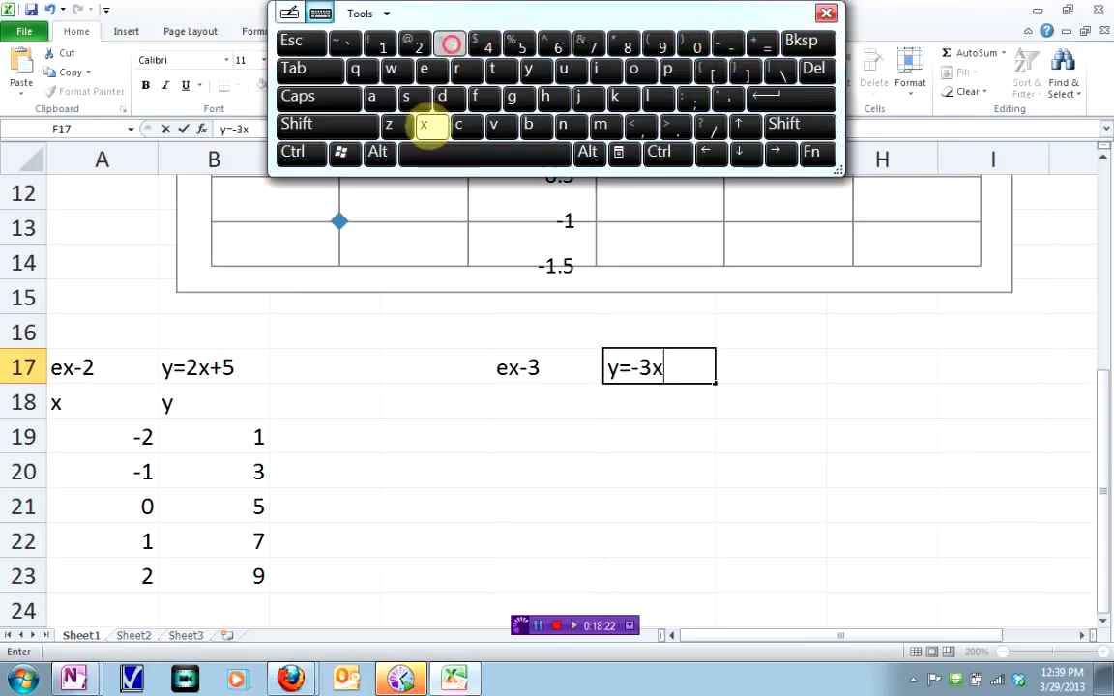
{"action": "left_click", "coordinate": [423, 124]}
{"action": "left_click", "coordinate": [727, 43]}
{"action": "left_click", "coordinate": [592, 44]}
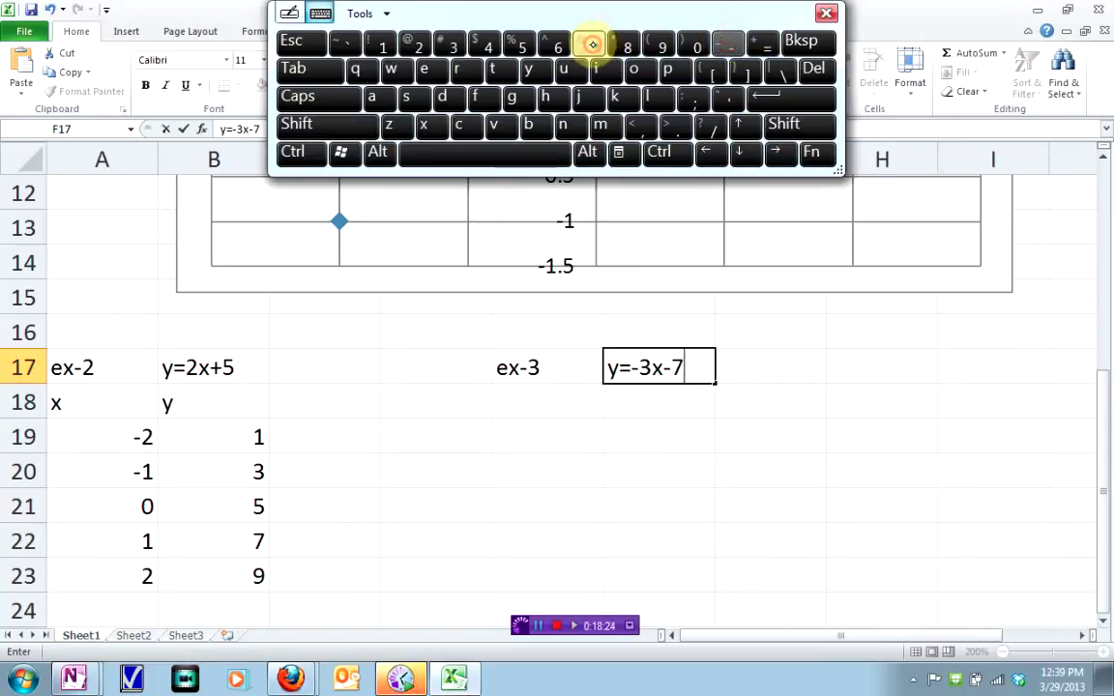
Enter the table headers x in cell E18 and y in cell F18 under the ex-3 relation.
{"action": "left_click", "coordinate": [537, 401]}
{"action": "left_click", "coordinate": [423, 123]}
{"action": "left_click", "coordinate": [295, 69]}
{"action": "left_click", "coordinate": [528, 70]}
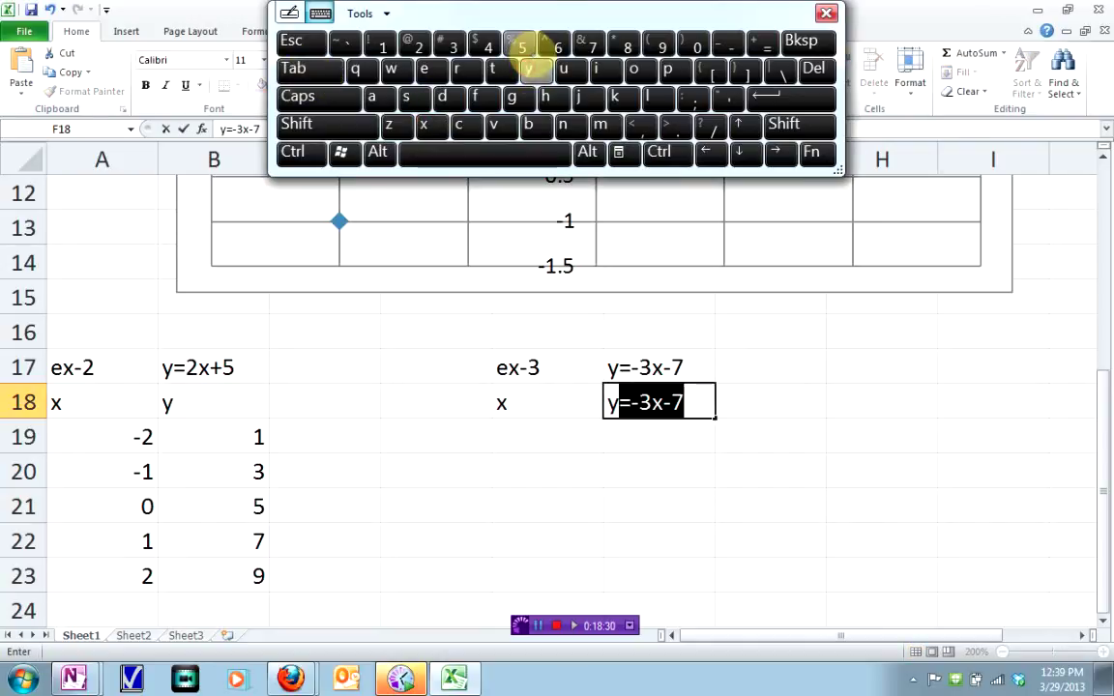
{"action": "left_click", "coordinate": [811, 41]}
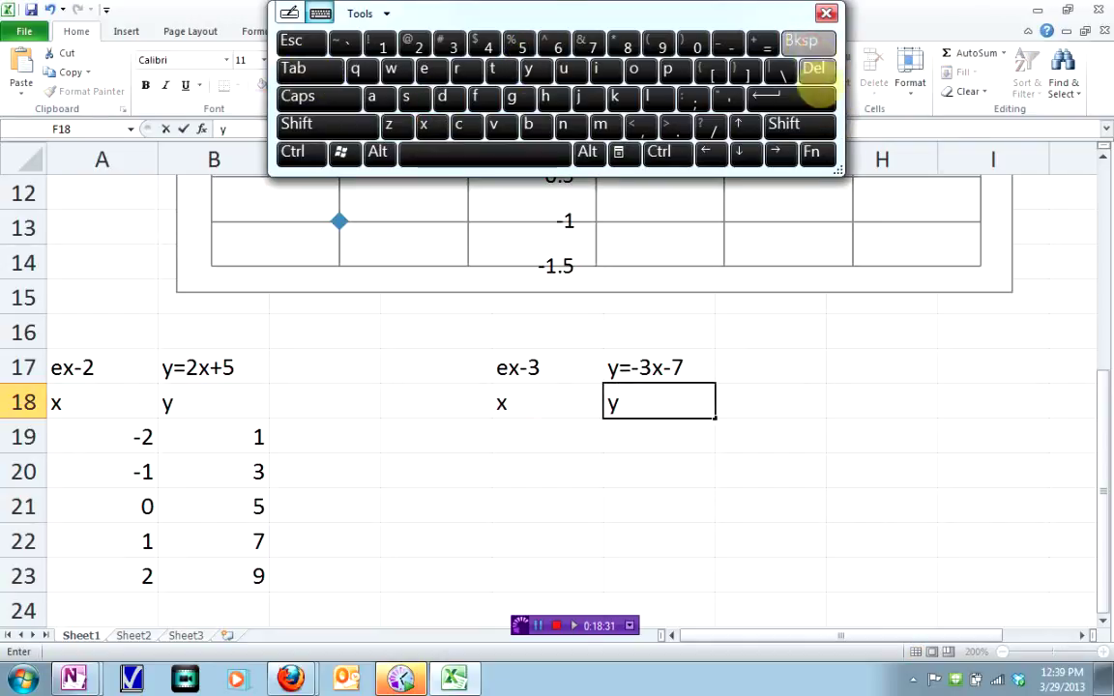
Enter the x values -2, -1, 0, 1 and 2 in cells E19 to E23.
{"action": "left_click", "coordinate": [545, 438]}
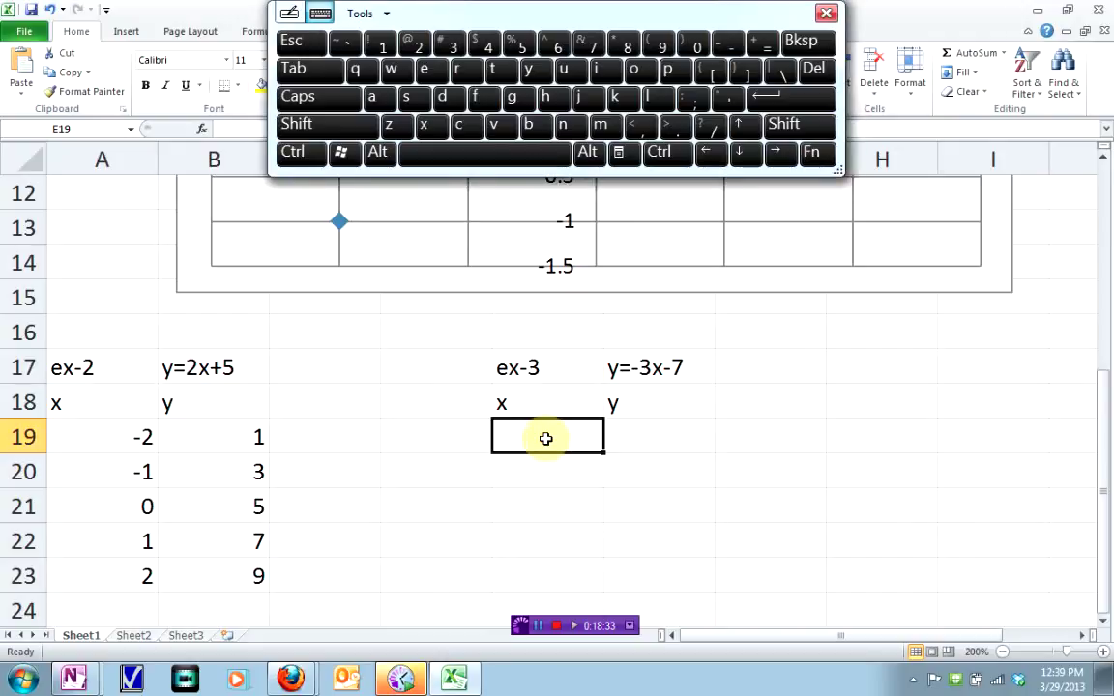
{"action": "left_click", "coordinate": [729, 41]}
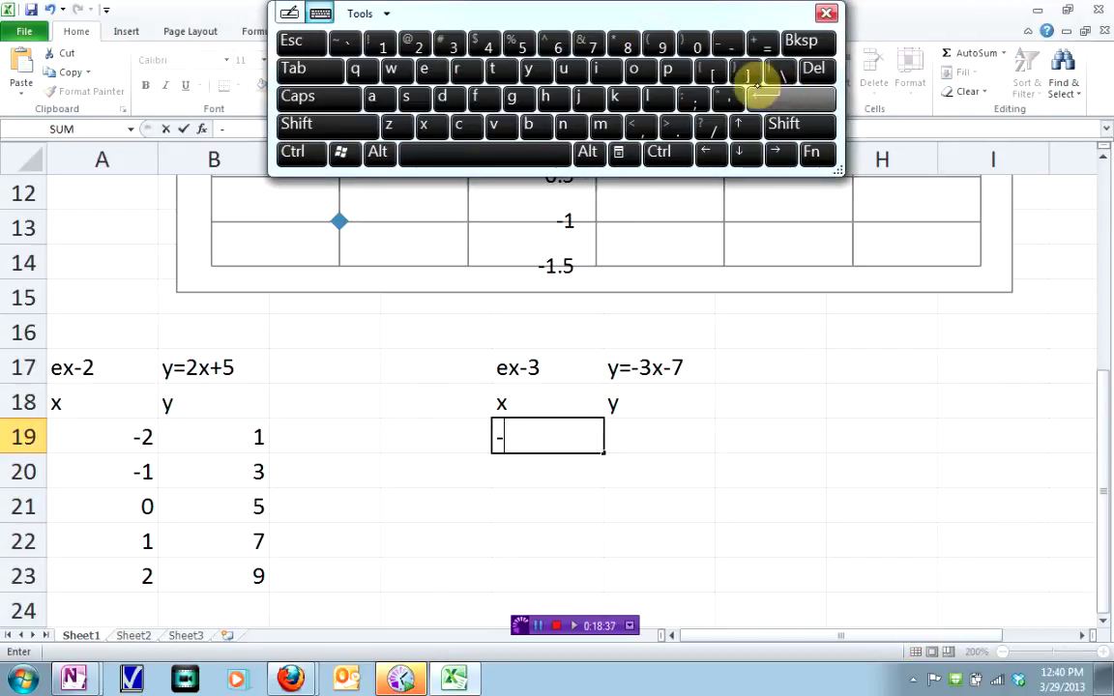
{"action": "left_click", "coordinate": [416, 44]}
{"action": "left_click", "coordinate": [783, 94]}
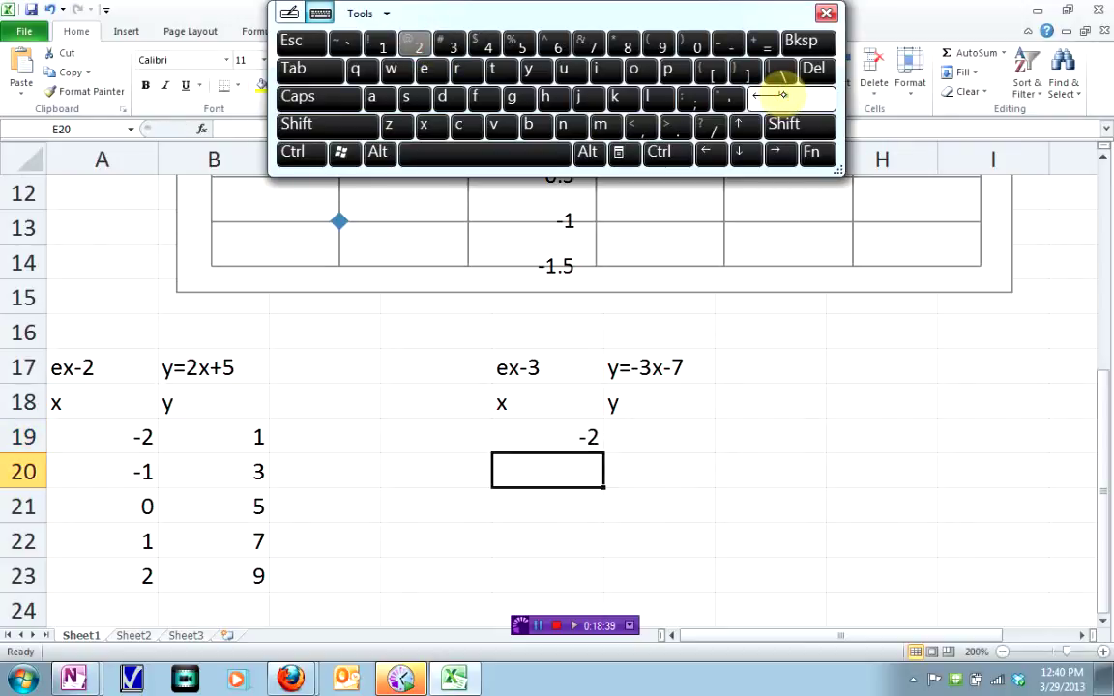
{"action": "left_click", "coordinate": [382, 42]}
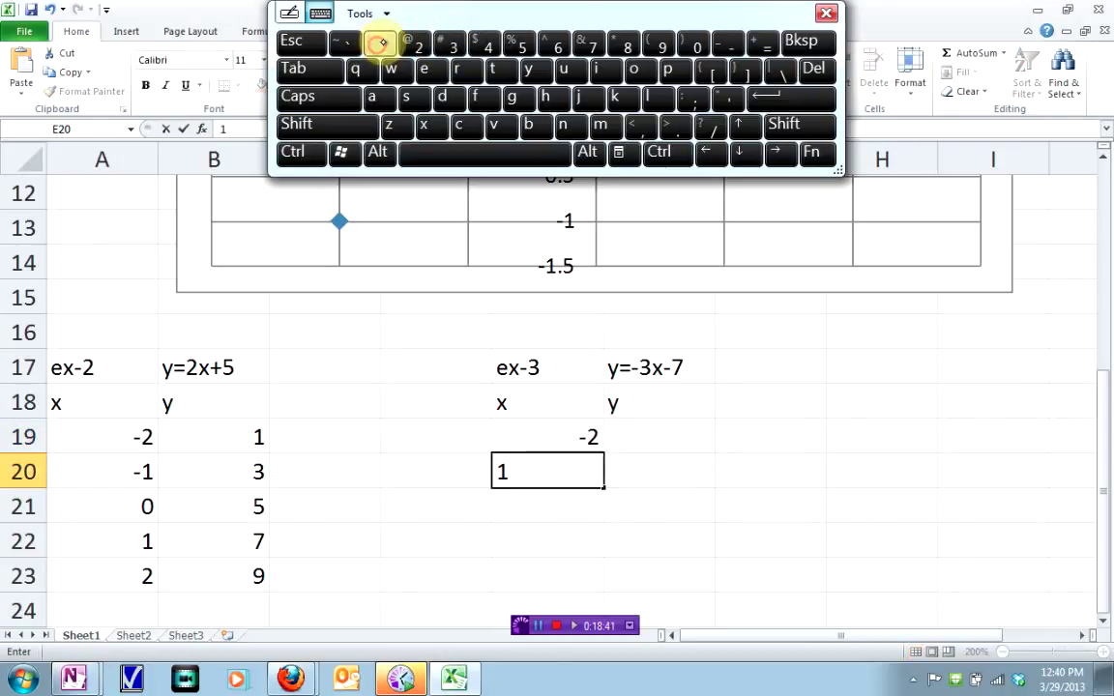
{"action": "left_click", "coordinate": [800, 41]}
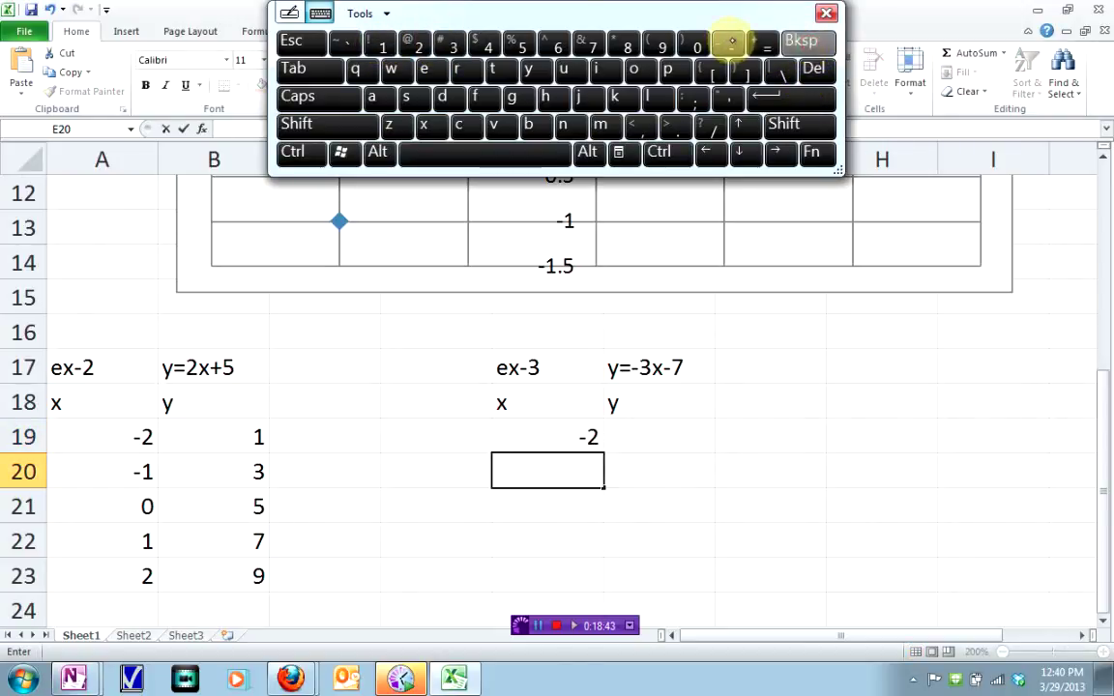
{"action": "left_click", "coordinate": [732, 42]}
{"action": "left_click", "coordinate": [382, 42]}
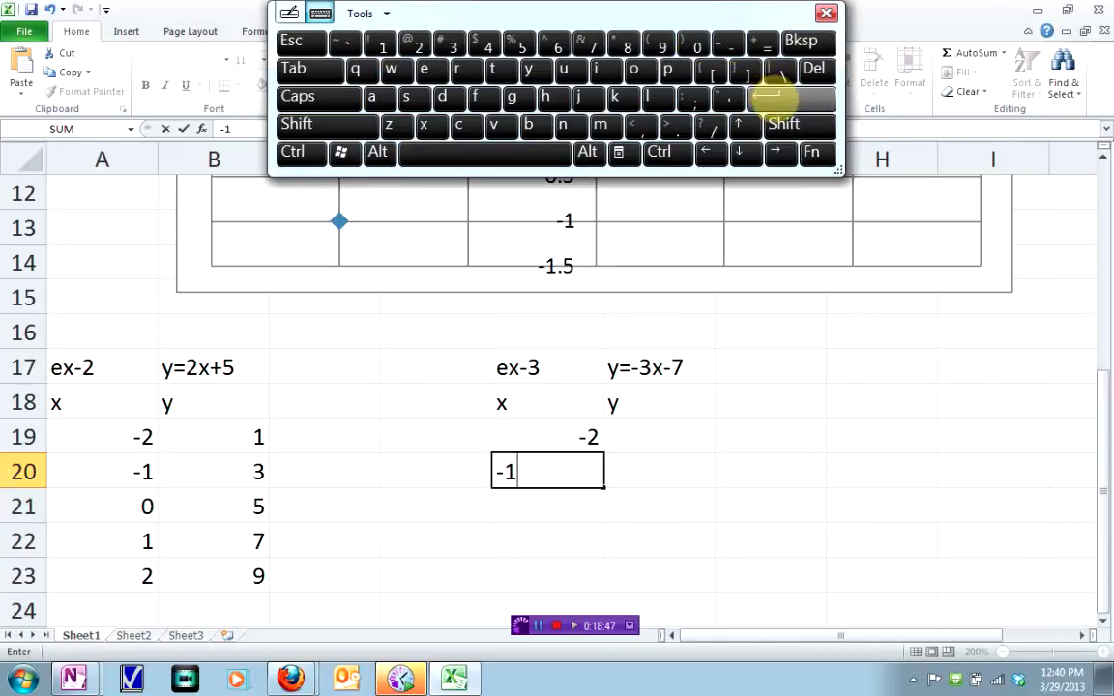
{"action": "left_click", "coordinate": [781, 98]}
{"action": "left_click", "coordinate": [697, 44]}
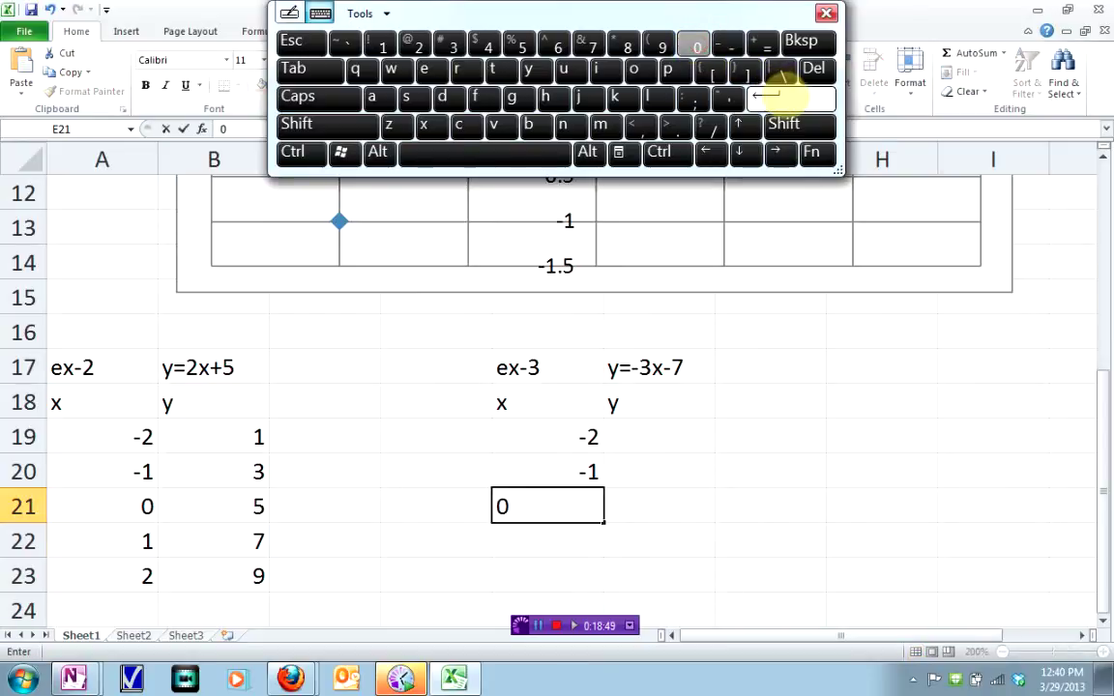
{"action": "left_click", "coordinate": [782, 99]}
{"action": "left_click", "coordinate": [382, 43]}
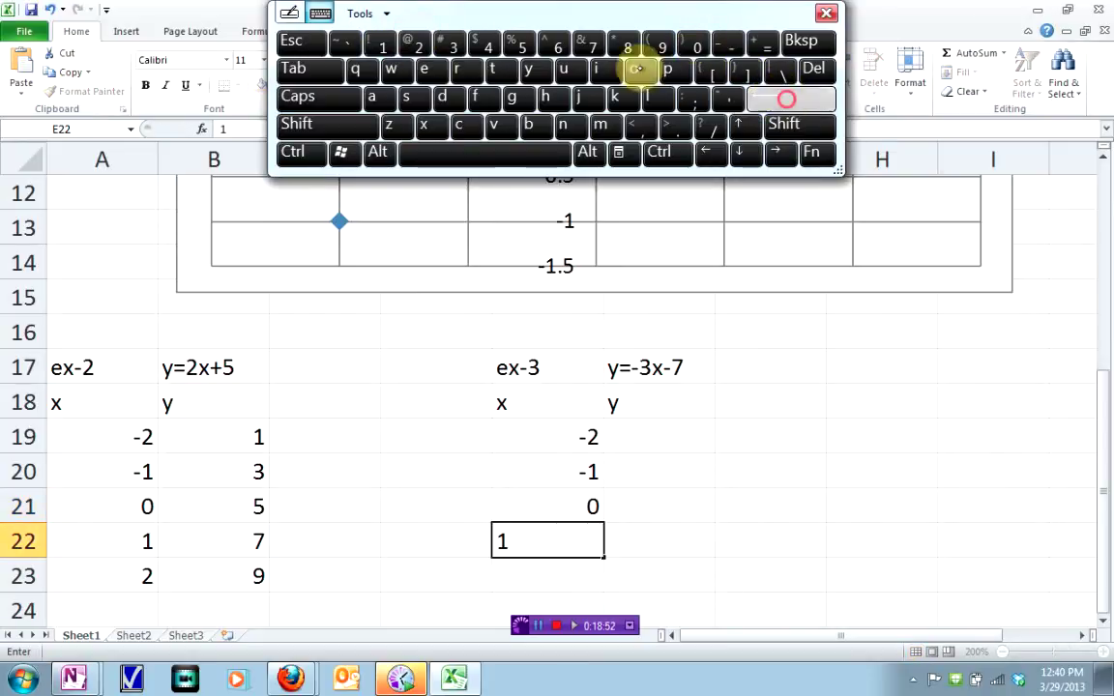
{"action": "key", "text": "Return"}
{"action": "left_click", "coordinate": [419, 45]}
{"action": "left_click", "coordinate": [651, 437]}
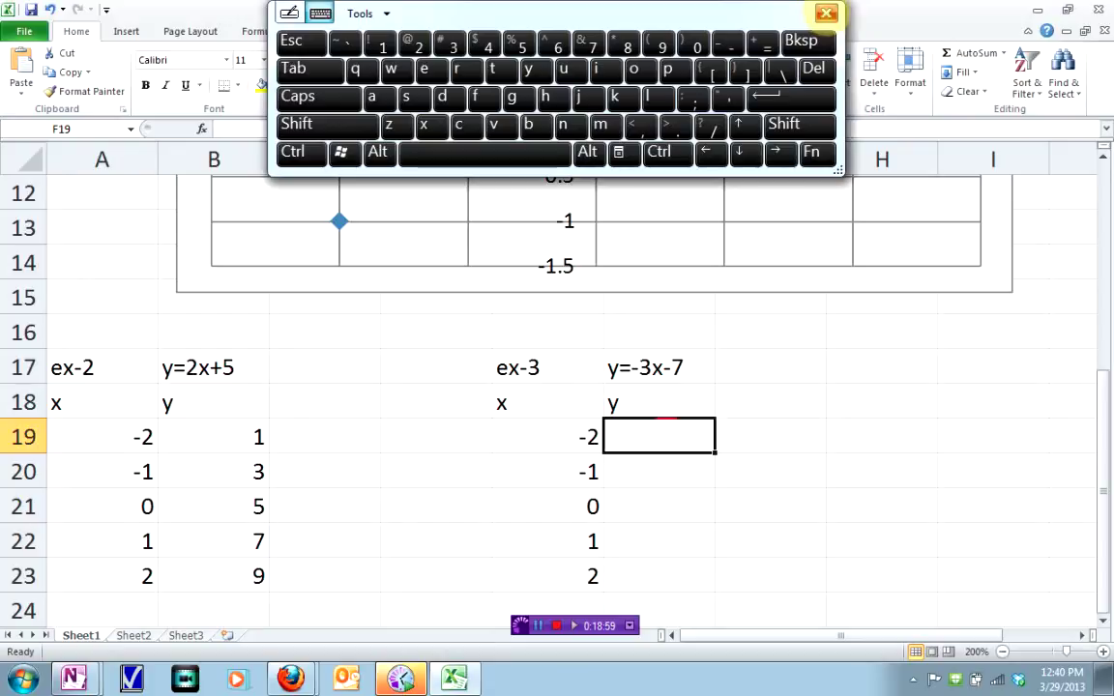
{"action": "left_click", "coordinate": [827, 13]}
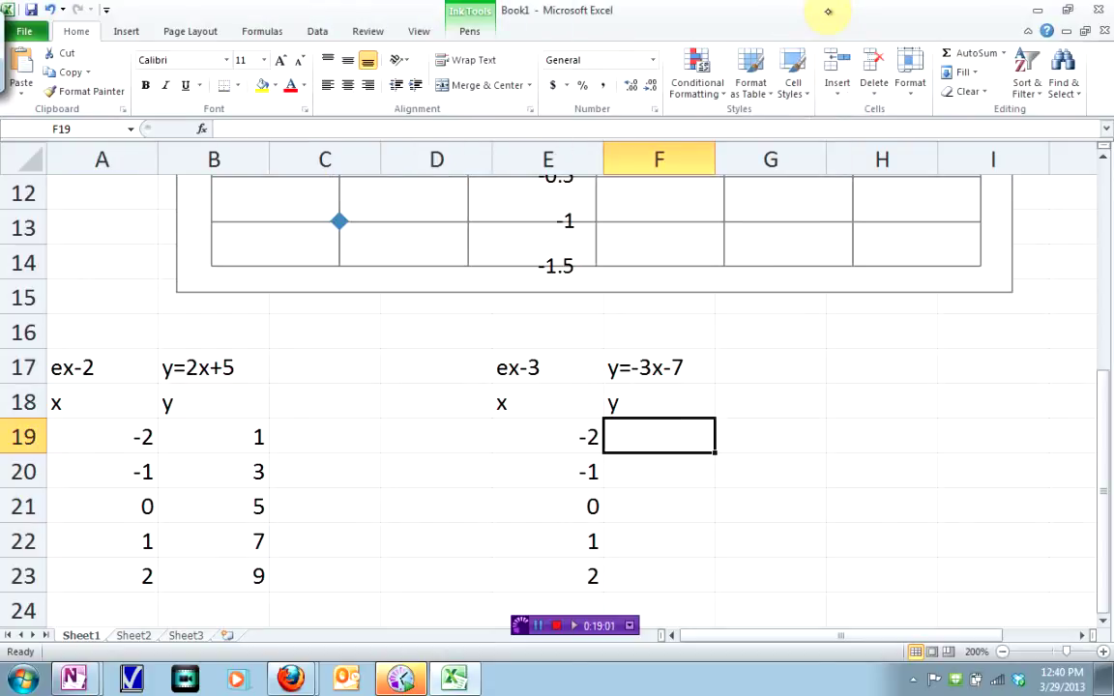
{"action": "left_click", "coordinate": [557, 440]}
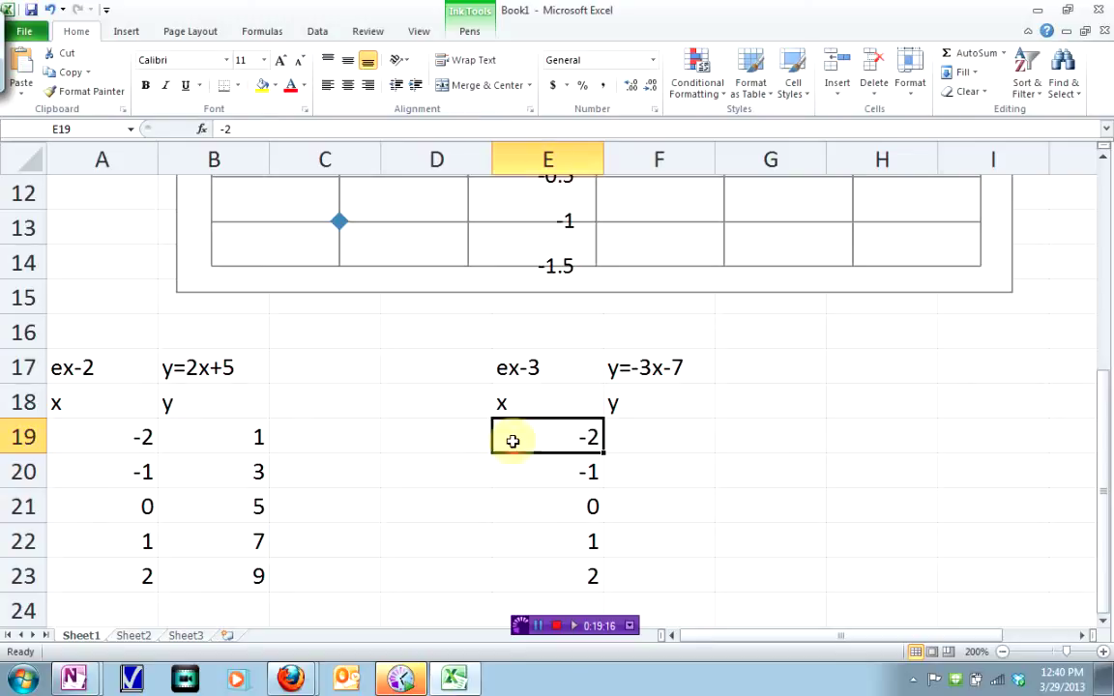
{"action": "left_click", "coordinate": [642, 436]}
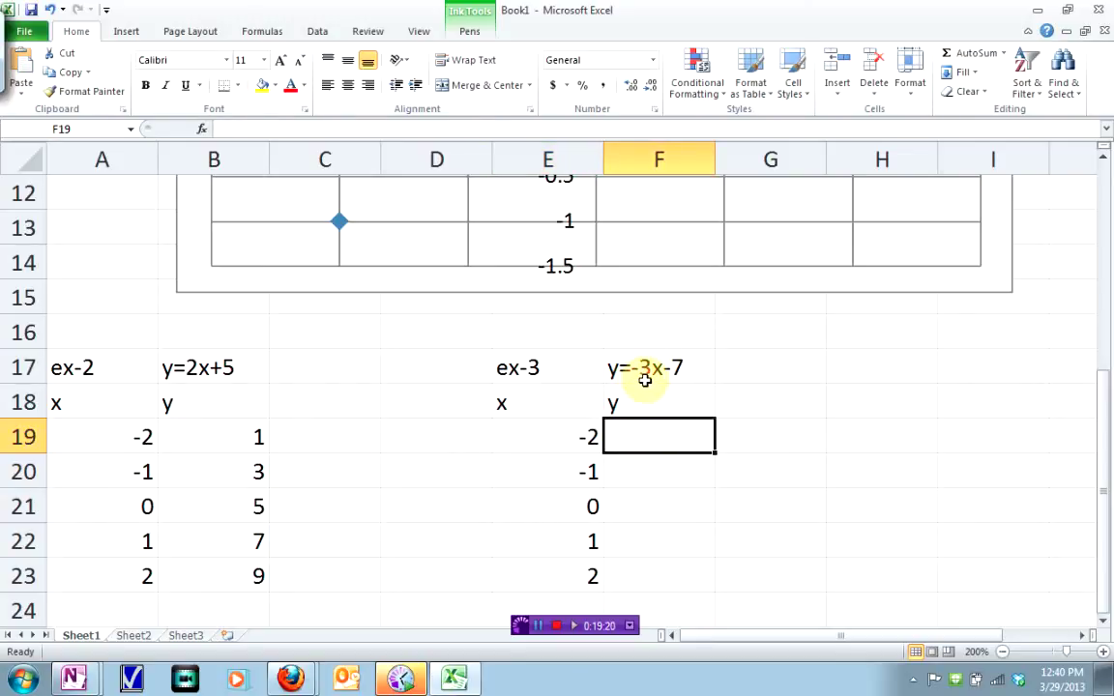
{"action": "left_click", "coordinate": [559, 437]}
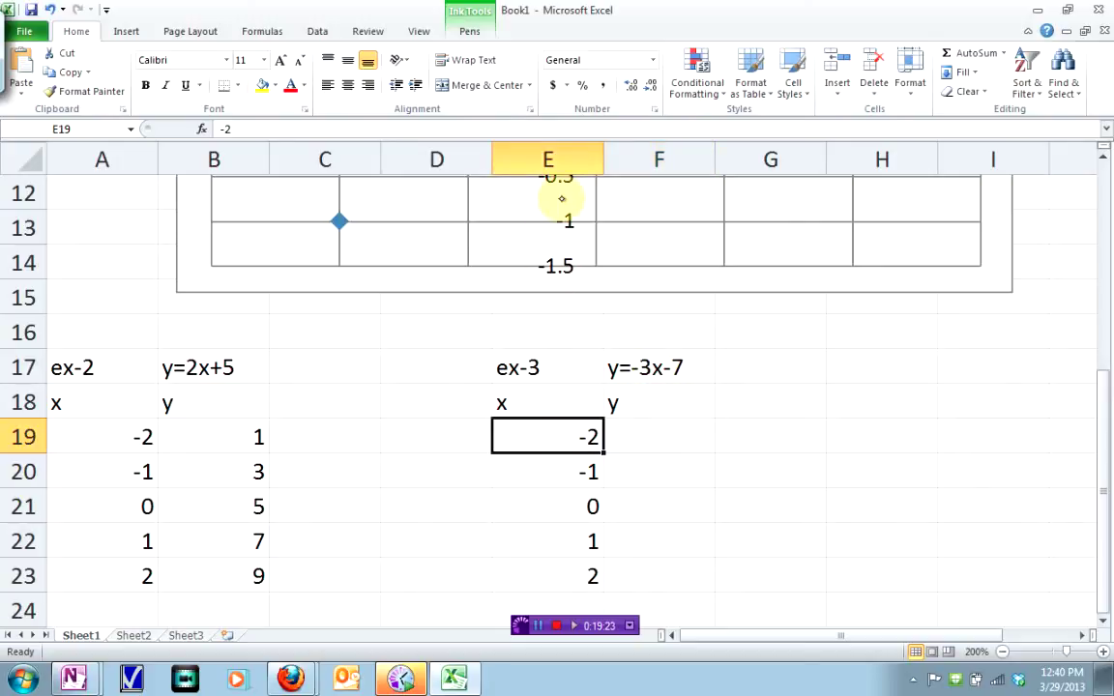
Enter the formula =-3*e19-7 in cell F19 to calculate y for the first x value of ex-3.
{"action": "left_click", "coordinate": [640, 436]}
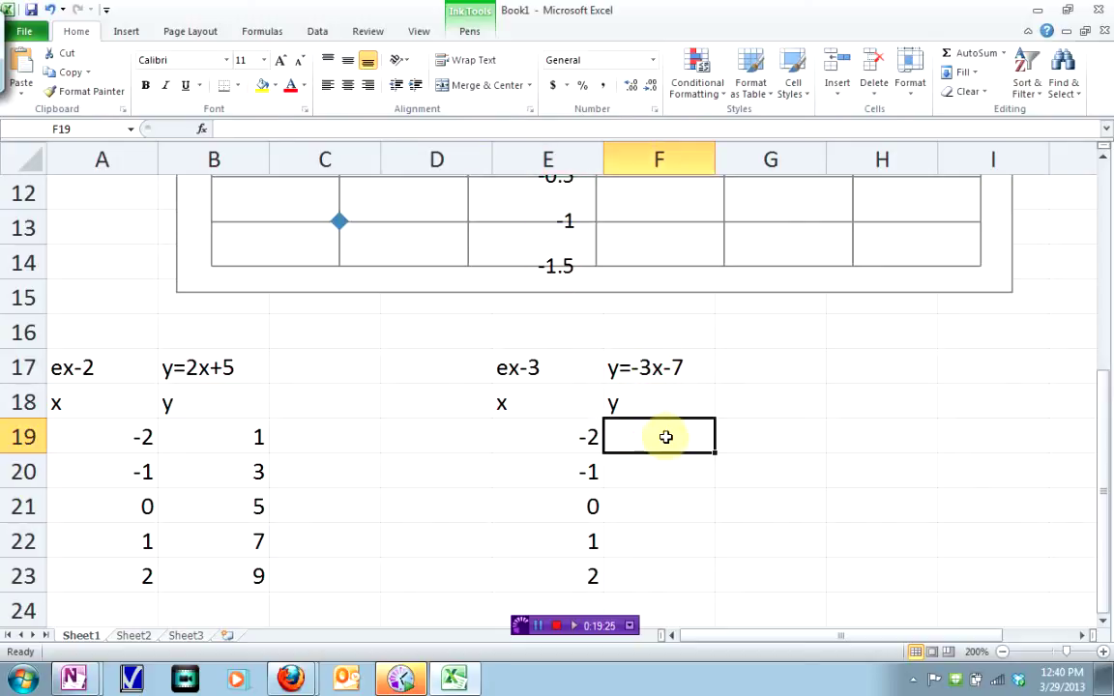
{"action": "left_click", "coordinate": [14, 63]}
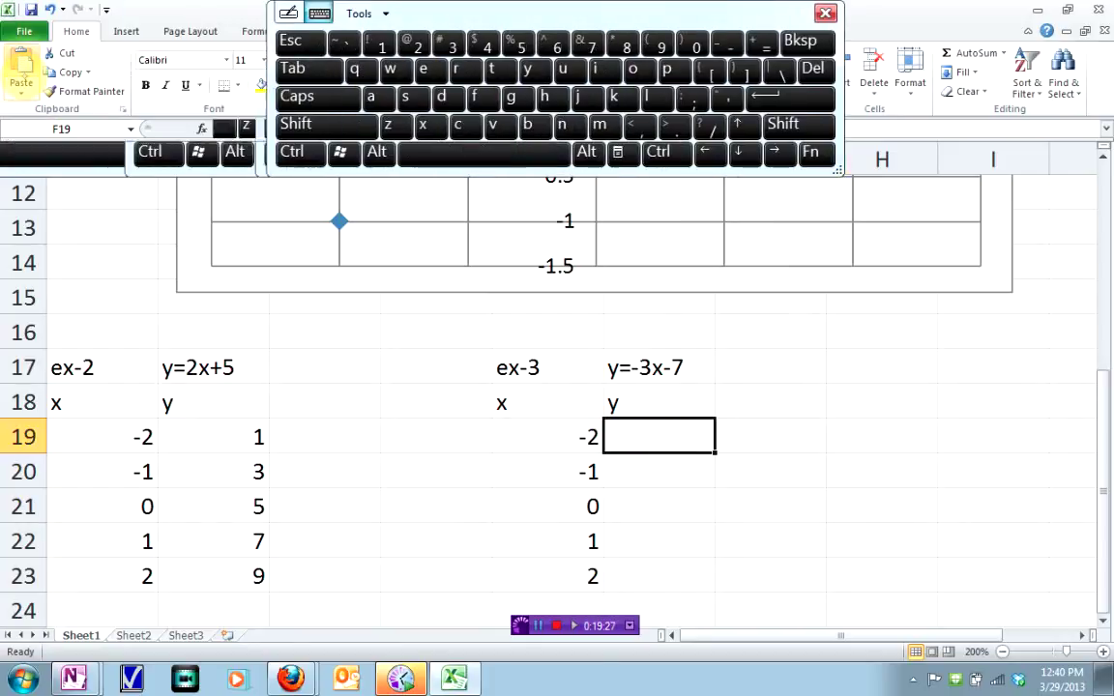
{"action": "left_click_drag", "start_coordinate": [616, 21], "coordinate": [627, 169]}
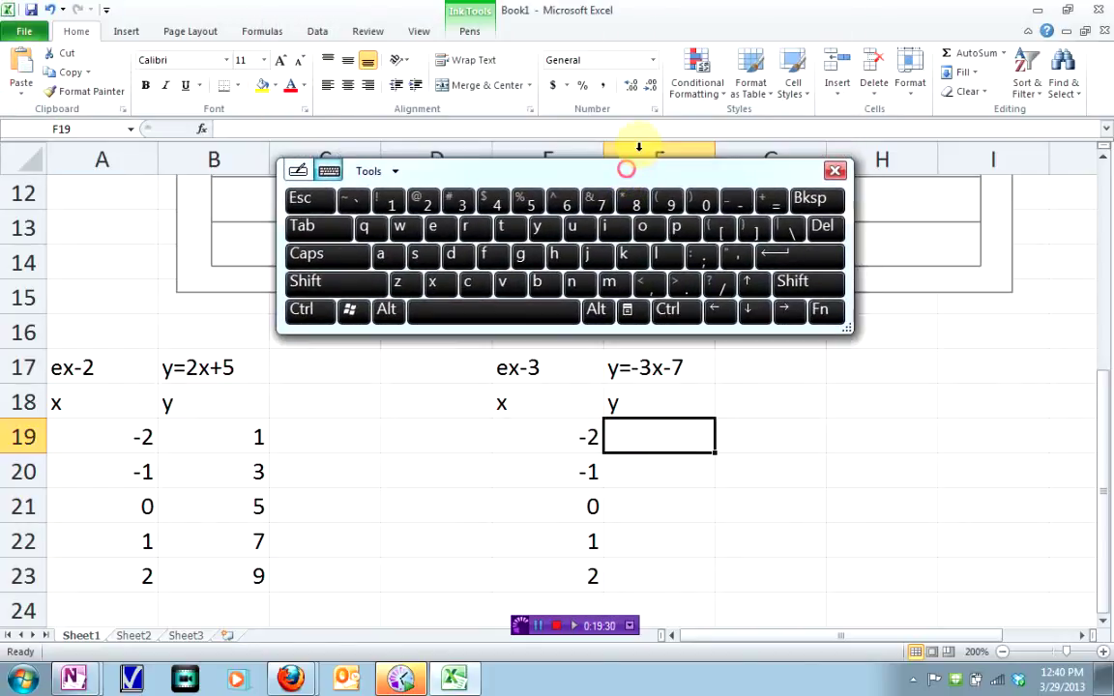
{"action": "left_click", "coordinate": [773, 201]}
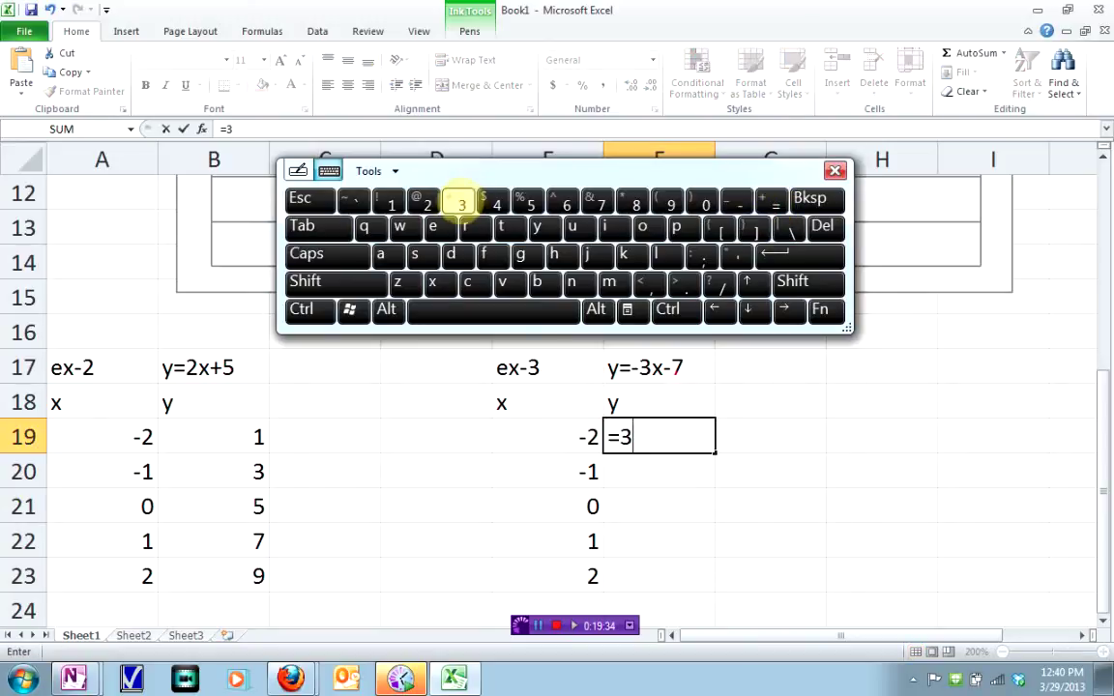
{"action": "left_click", "coordinate": [463, 201]}
{"action": "left_click", "coordinate": [810, 199]}
{"action": "left_click", "coordinate": [809, 199]}
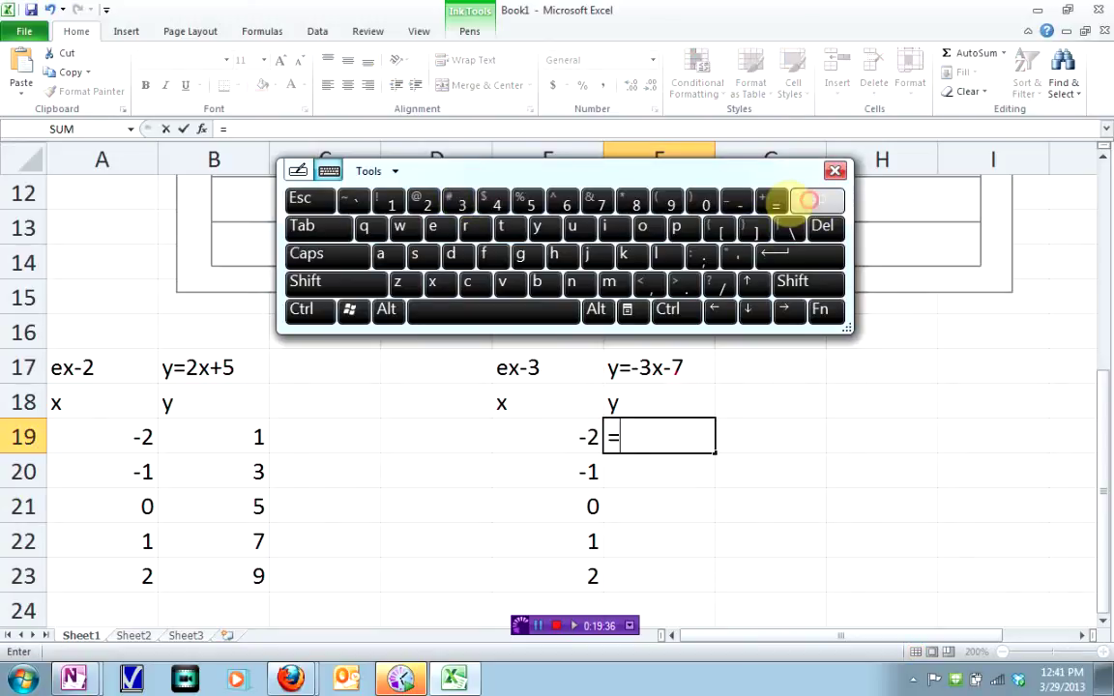
{"action": "left_click", "coordinate": [735, 200]}
{"action": "left_click", "coordinate": [461, 201]}
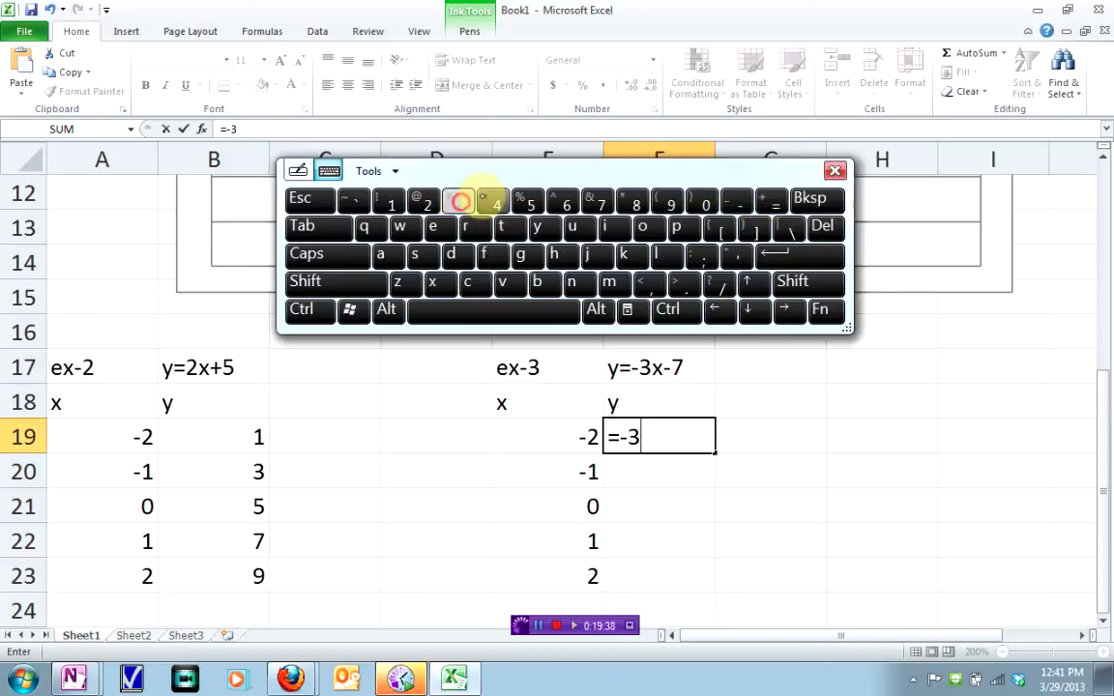
{"action": "left_click", "coordinate": [794, 281]}
{"action": "left_click", "coordinate": [630, 200]}
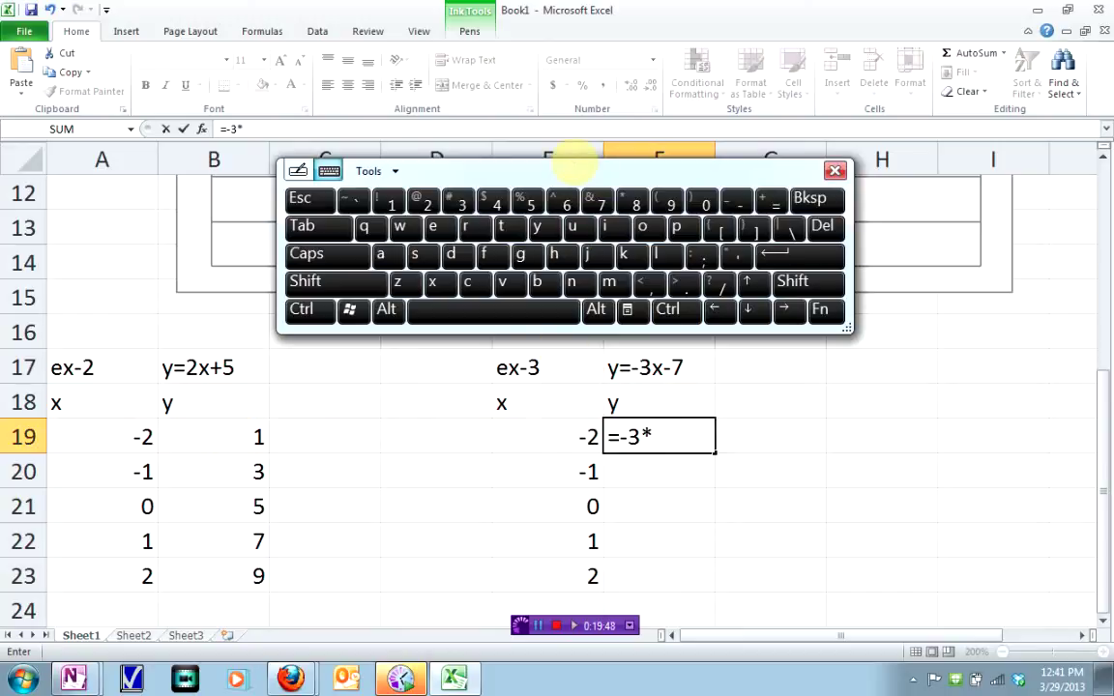
{"action": "left_click", "coordinate": [433, 228]}
{"action": "left_click", "coordinate": [391, 201]}
{"action": "left_click", "coordinate": [671, 201]}
{"action": "left_click", "coordinate": [739, 201]}
{"action": "left_click", "coordinate": [598, 201]}
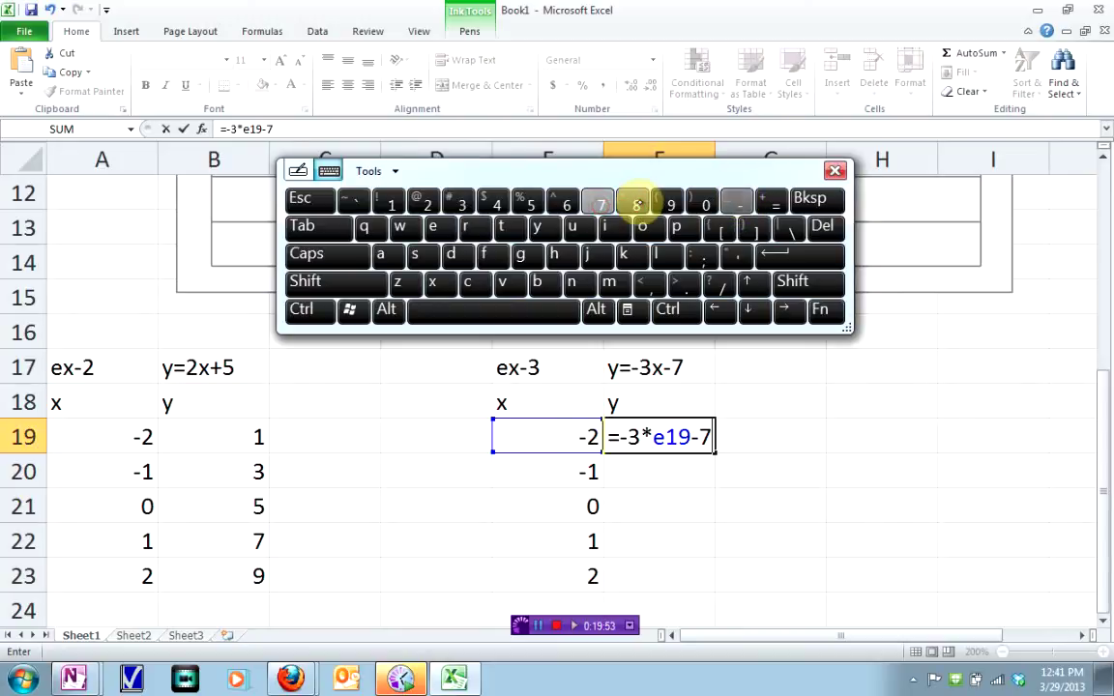
{"action": "left_click", "coordinate": [809, 255]}
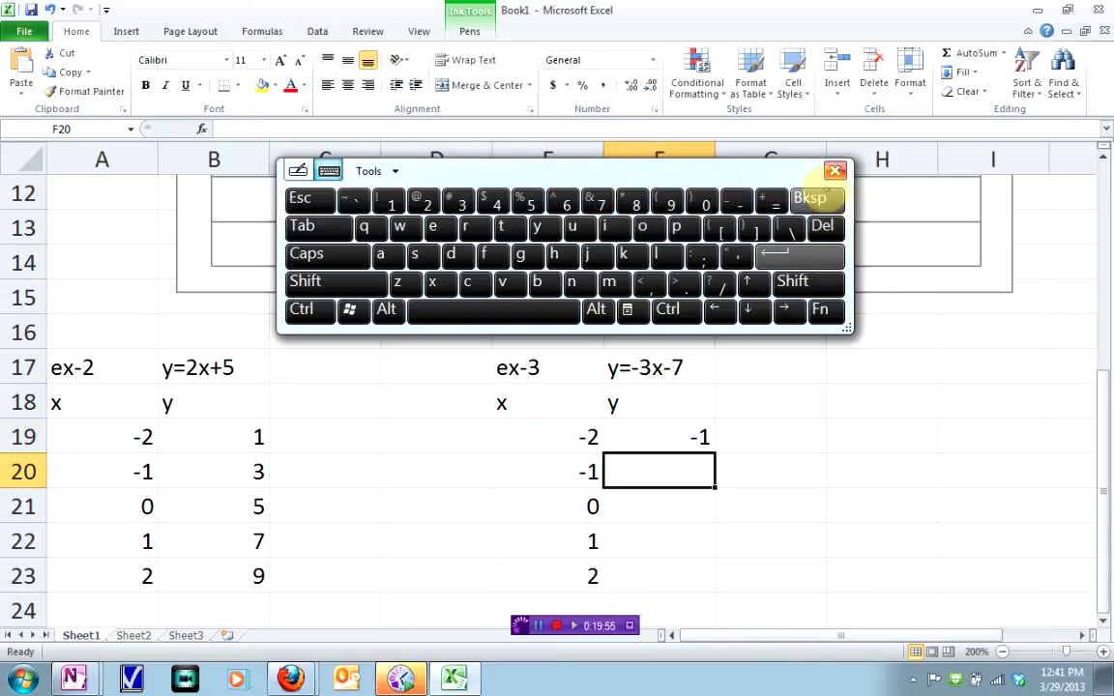
{"action": "left_click", "coordinate": [835, 171]}
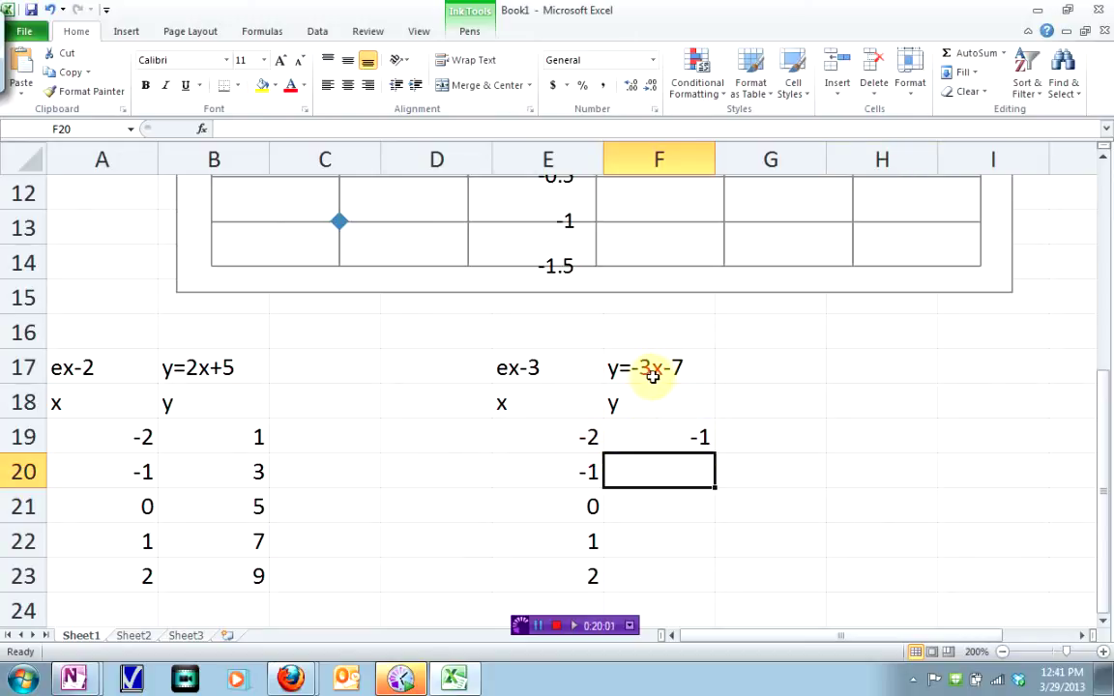
Fill the formula from cell F19 down to F23 and select the x and y values in E19:F23.
{"action": "left_click", "coordinate": [711, 434]}
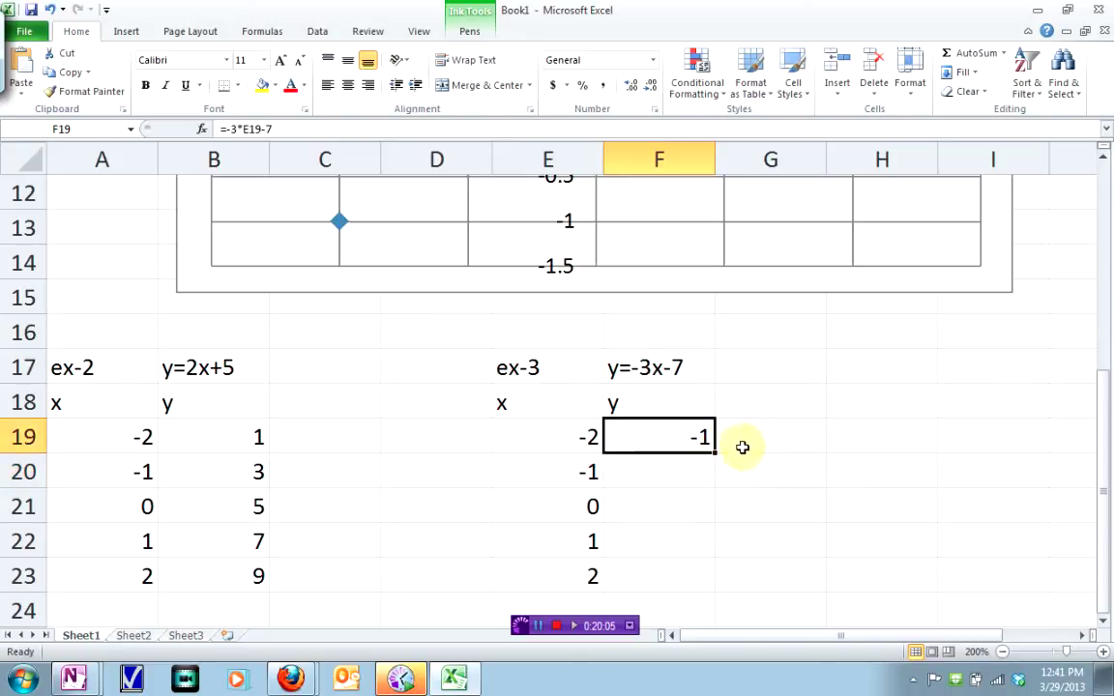
{"action": "left_click_drag", "start_coordinate": [714, 450], "coordinate": [714, 573]}
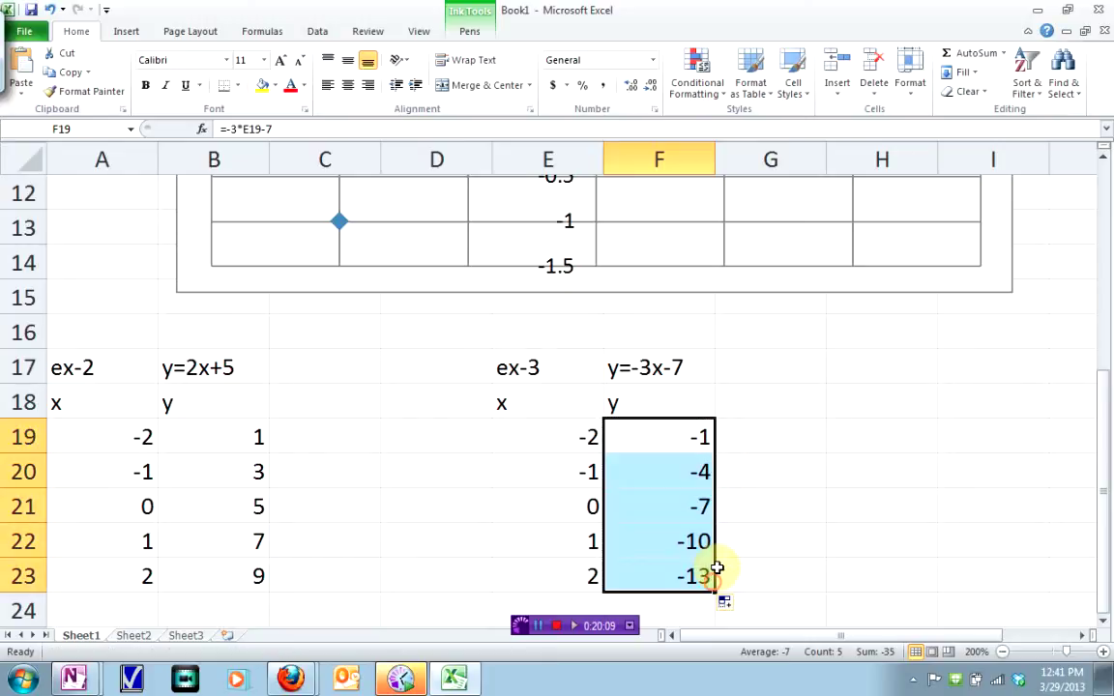
{"action": "left_click", "coordinate": [795, 530]}
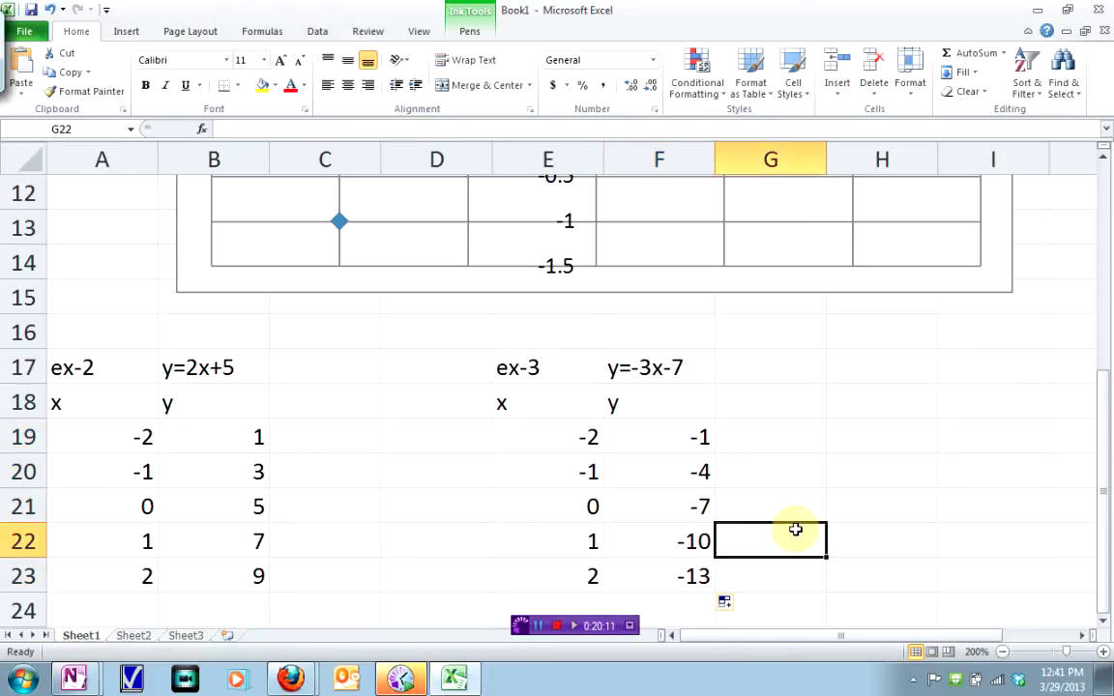
{"action": "left_click_drag", "start_coordinate": [572, 440], "coordinate": [668, 557]}
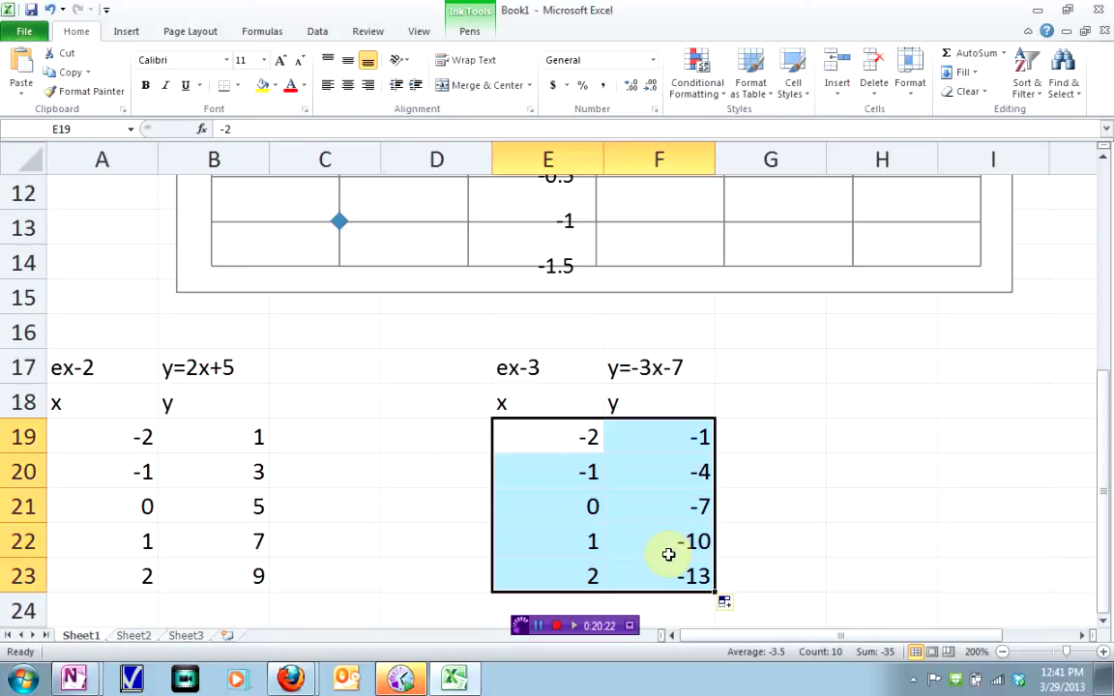
Switch to the OneNote notes and circle the EX-4 relation y + x =3.
{"action": "left_click", "coordinate": [73, 679]}
{"action": "left_click", "coordinate": [114, 613]}
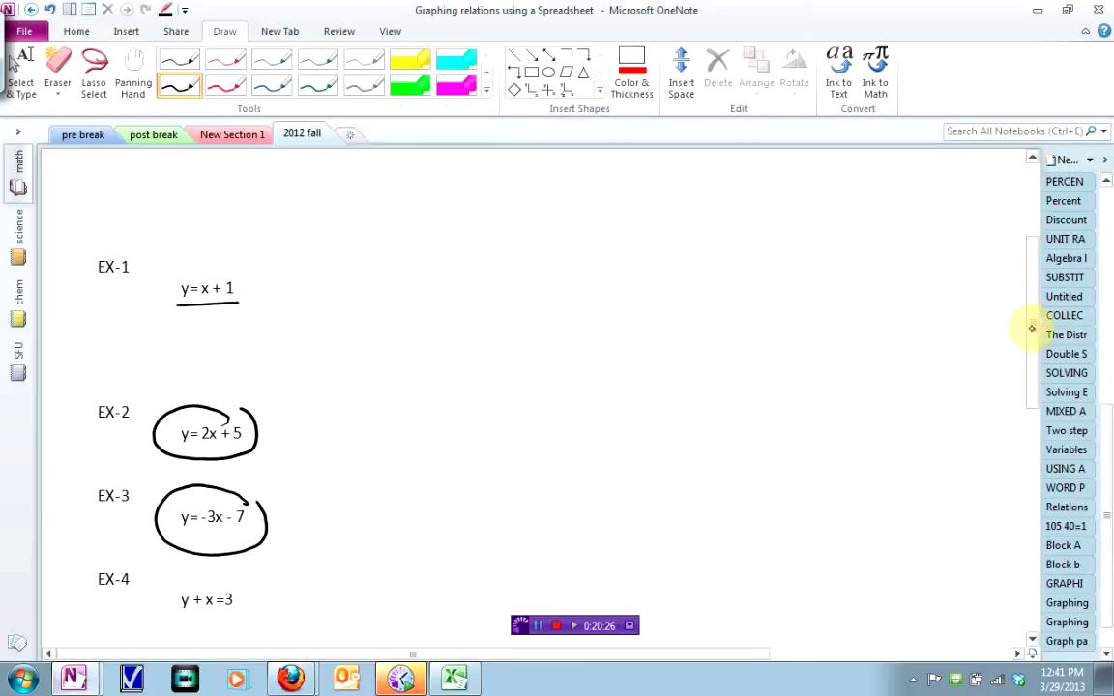
{"action": "scroll", "coordinate": [1032, 355], "scroll_direction": "down", "scroll_amount": 1}
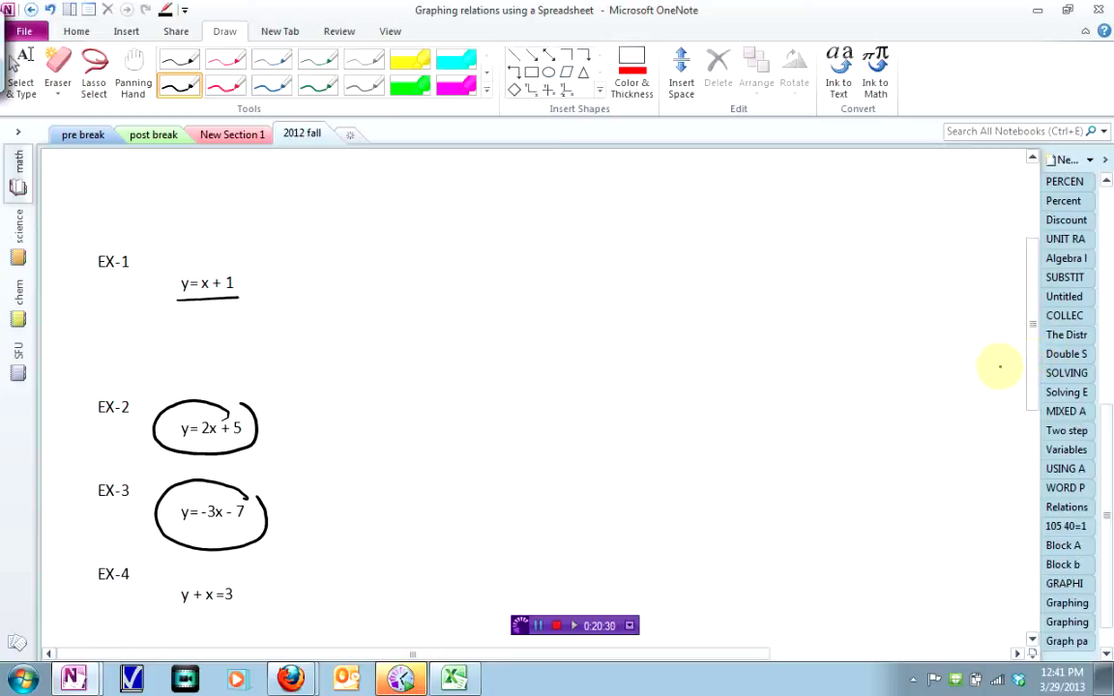
{"action": "mouse_move", "coordinate": [230, 577]}
{"action": "left_mouse_down"}
{"action": "mouse_move", "coordinate": [187, 622]}
{"action": "mouse_move", "coordinate": [230, 575]}
{"action": "left_mouse_up"}
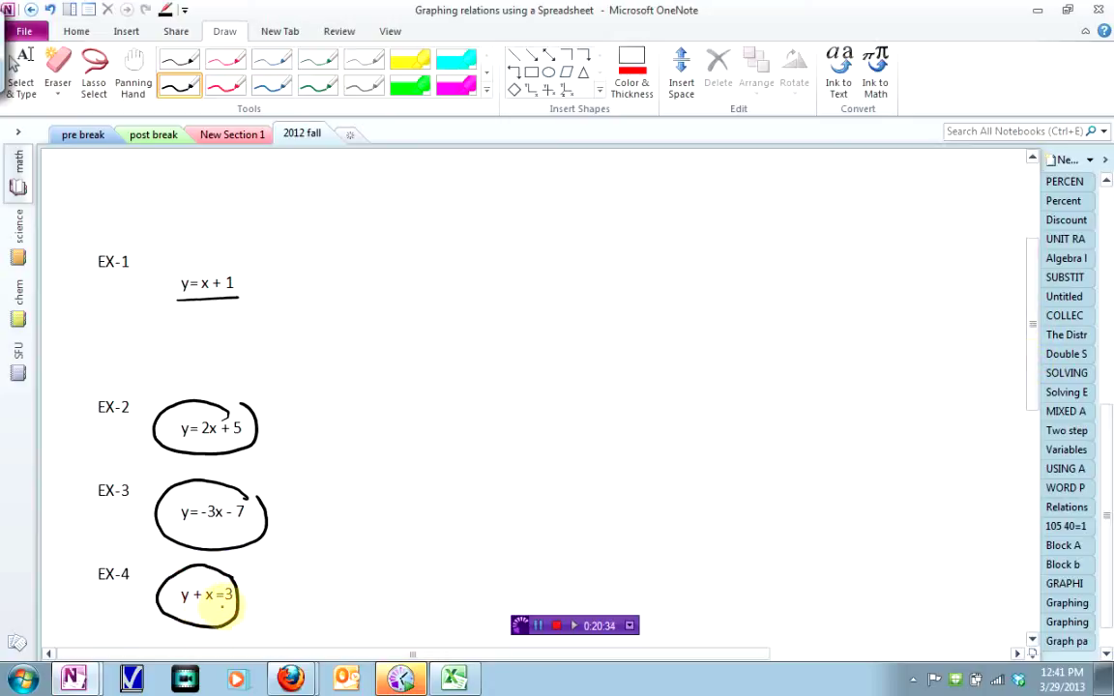
Erase the circle around the EX-4 relation and reselect the black pen for writing.
{"action": "left_click_drag", "start_coordinate": [1037, 386], "coordinate": [1029, 411]}
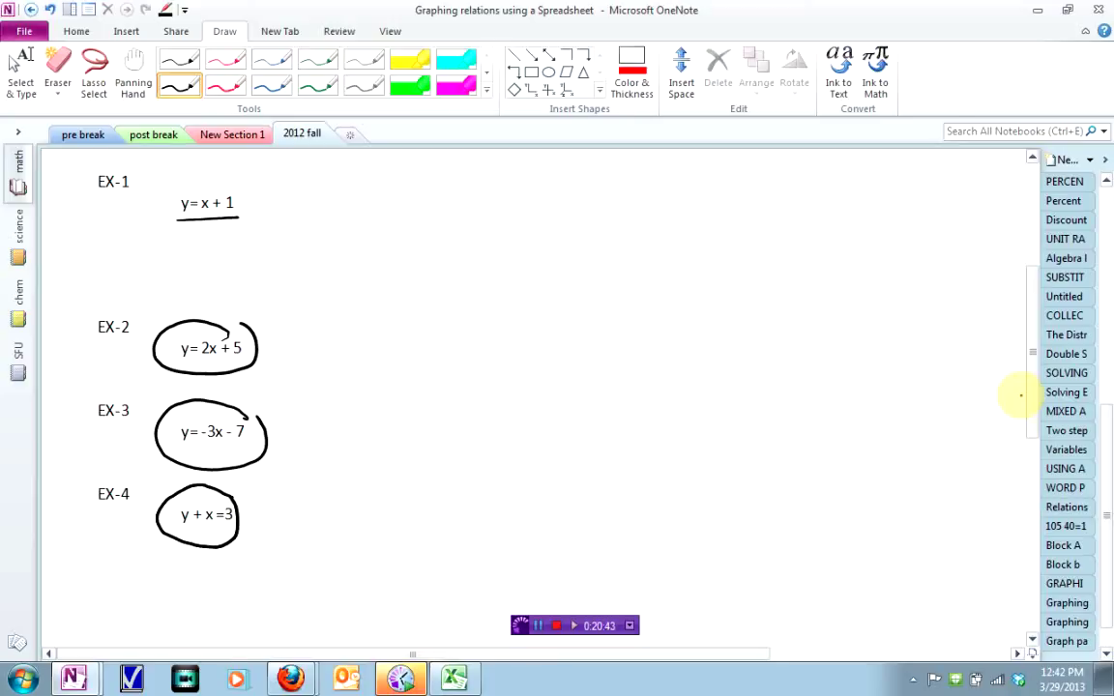
{"action": "left_click", "coordinate": [58, 62]}
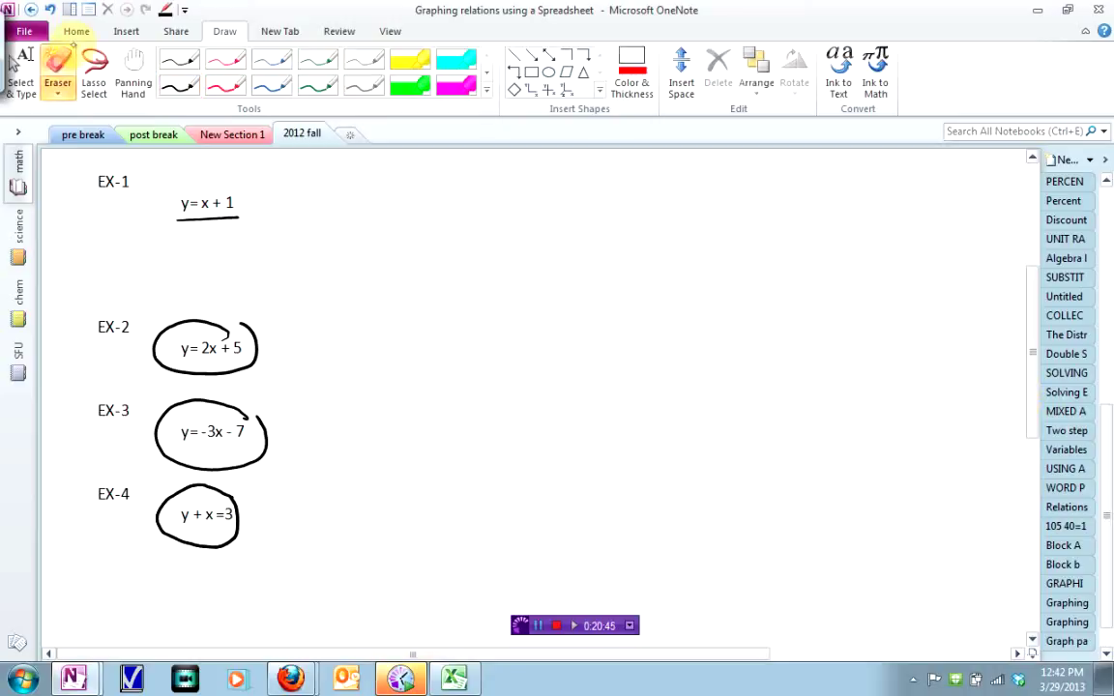
{"action": "left_click", "coordinate": [223, 545]}
{"action": "left_click", "coordinate": [179, 86]}
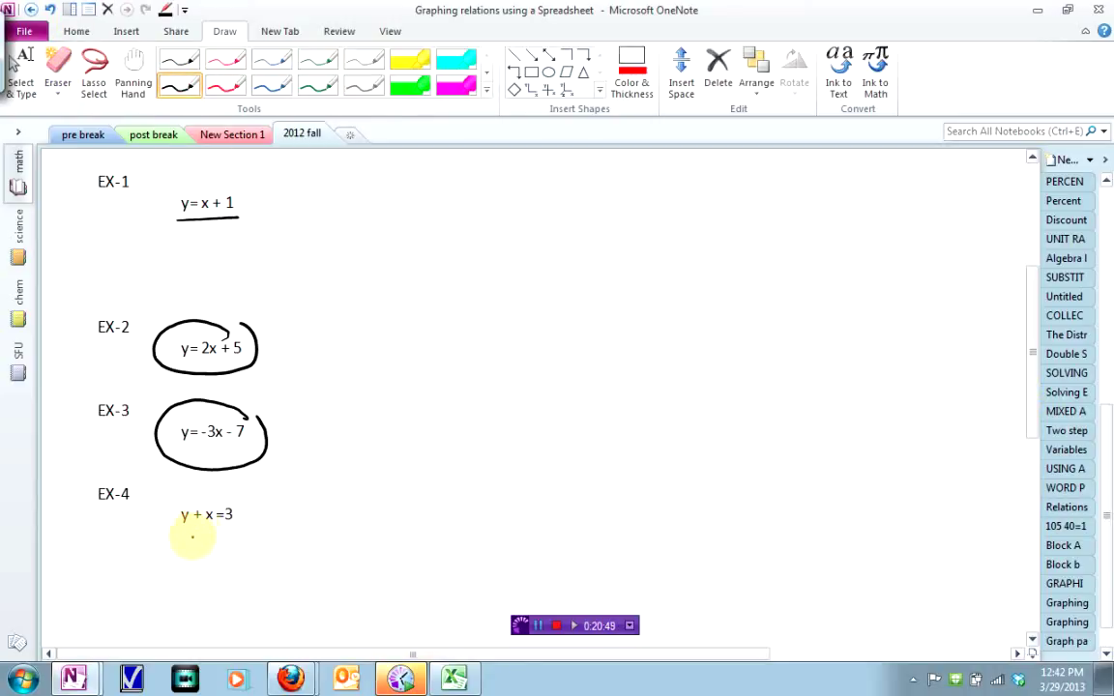
Handwrite the rearrangement of EX-4 by subtracting x from both sides, giving y = 3 - x OR y = -x + 3.
{"action": "left_click_drag", "start_coordinate": [189, 541], "coordinate": [257, 547]}
{"action": "mouse_move", "coordinate": [205, 508]}
{"action": "left_mouse_down"}
{"action": "mouse_move", "coordinate": [181, 612]}
{"action": "mouse_move", "coordinate": [221, 583]}
{"action": "mouse_move", "coordinate": [236, 597]}
{"action": "mouse_move", "coordinate": [312, 571]}
{"action": "left_mouse_up"}
{"action": "left_click_drag", "start_coordinate": [377, 579], "coordinate": [375, 581]}
{"action": "mouse_move", "coordinate": [387, 578]}
{"action": "left_mouse_down"}
{"action": "mouse_move", "coordinate": [403, 599]}
{"action": "mouse_move", "coordinate": [451, 588]}
{"action": "left_mouse_up"}
{"action": "mouse_move", "coordinate": [459, 577]}
{"action": "left_mouse_down"}
{"action": "mouse_move", "coordinate": [452, 606]}
{"action": "mouse_move", "coordinate": [485, 578]}
{"action": "mouse_move", "coordinate": [488, 591]}
{"action": "mouse_move", "coordinate": [521, 584]}
{"action": "left_mouse_up"}
{"action": "mouse_move", "coordinate": [530, 588]}
{"action": "left_mouse_down"}
{"action": "mouse_move", "coordinate": [556, 575]}
{"action": "mouse_move", "coordinate": [548, 573]}
{"action": "mouse_move", "coordinate": [579, 581]}
{"action": "left_mouse_up"}
{"action": "mouse_move", "coordinate": [573, 574]}
{"action": "left_mouse_down"}
{"action": "mouse_move", "coordinate": [572, 591]}
{"action": "mouse_move", "coordinate": [584, 593]}
{"action": "left_mouse_up"}
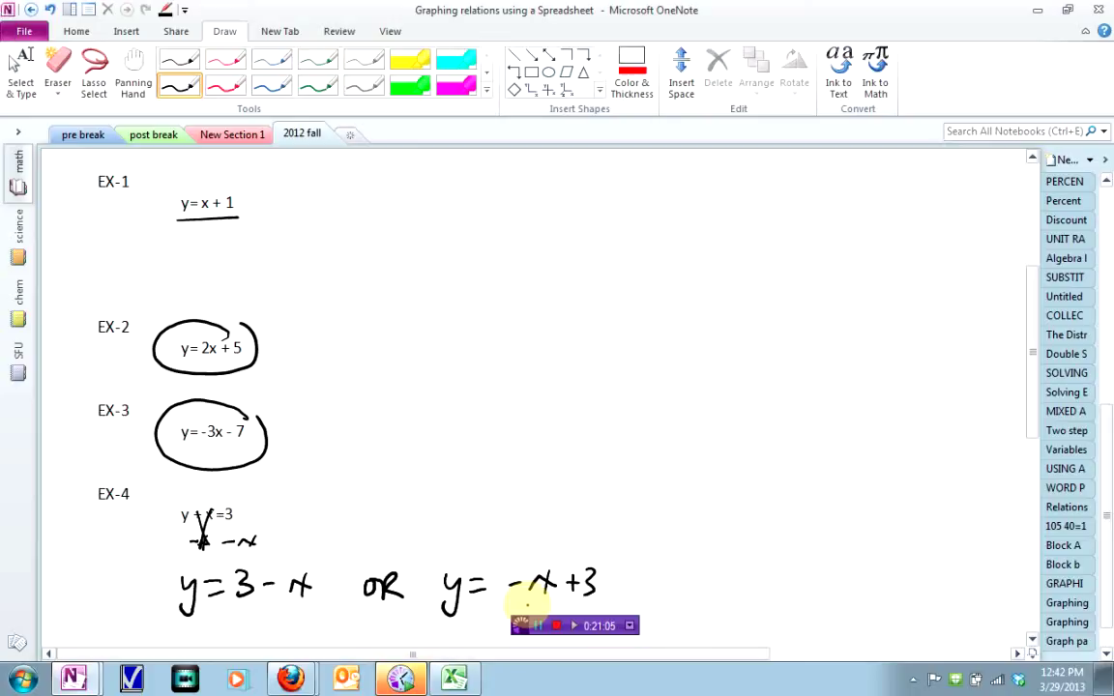
Draw check marks beside the EX-1 and EX-2 relations and handwrite "table," beside EX-1.
{"action": "mouse_move", "coordinate": [1034, 314]}
{"action": "left_mouse_down"}
{"action": "mouse_move", "coordinate": [1020, 367]}
{"action": "mouse_move", "coordinate": [1020, 312]}
{"action": "left_mouse_up"}
{"action": "left_click", "coordinate": [256, 205]}
{"action": "left_click_drag", "start_coordinate": [257, 205], "coordinate": [326, 180]}
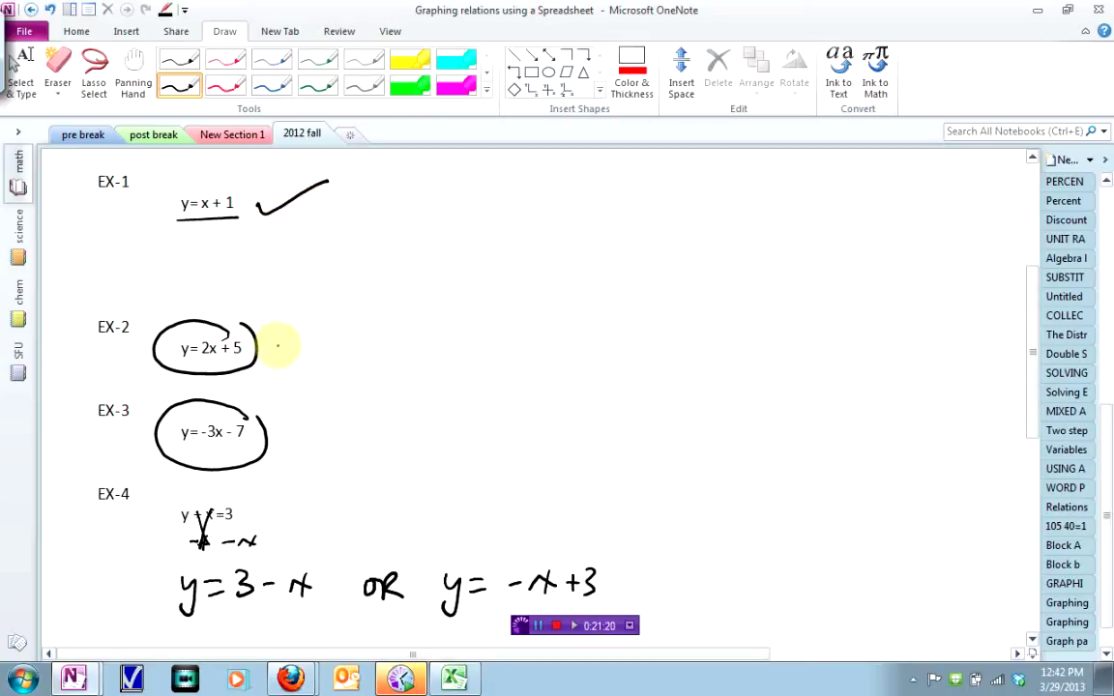
{"action": "left_click_drag", "start_coordinate": [280, 344], "coordinate": [351, 318]}
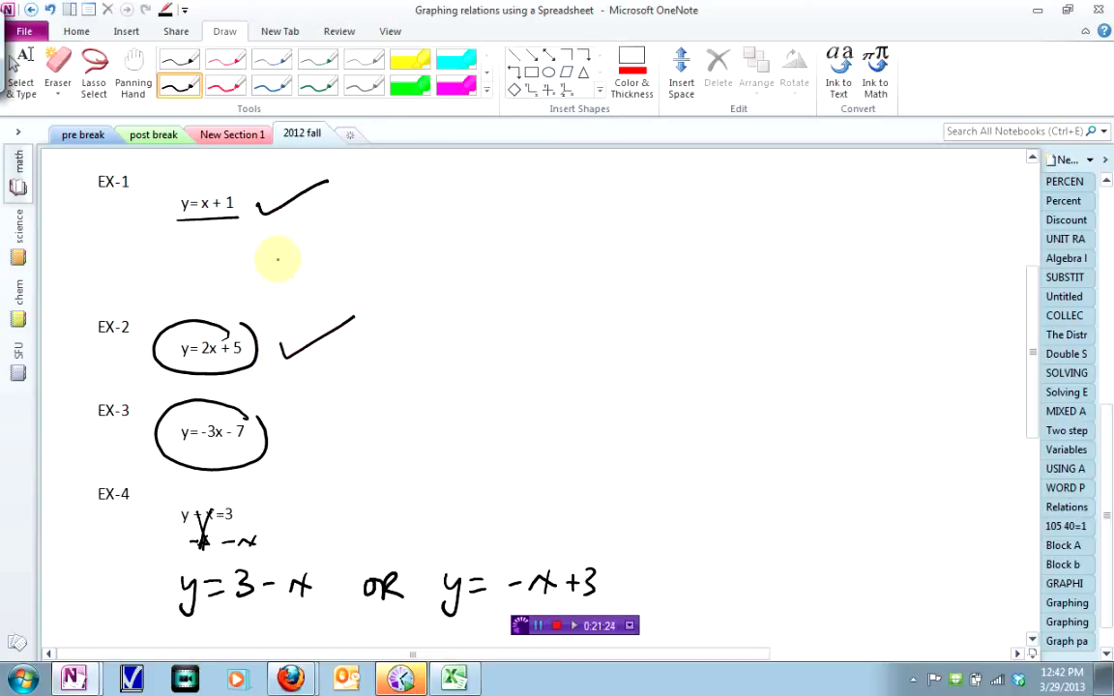
{"action": "mouse_move", "coordinate": [382, 193]}
{"action": "left_mouse_down"}
{"action": "mouse_move", "coordinate": [371, 214]}
{"action": "mouse_move", "coordinate": [455, 174]}
{"action": "mouse_move", "coordinate": [471, 221]}
{"action": "mouse_move", "coordinate": [498, 235]}
{"action": "left_mouse_up"}
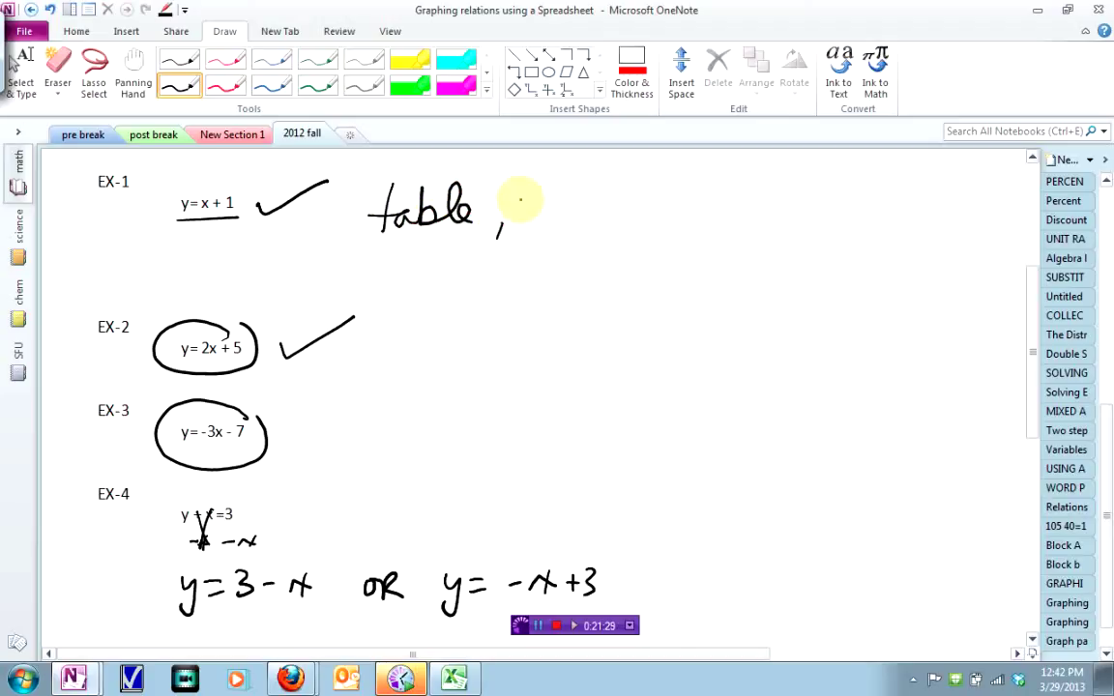
Switch to the Excel workbook, inspect the ex-2 formula in cell B19, and return to the OneNote notes.
{"action": "left_click", "coordinate": [460, 680]}
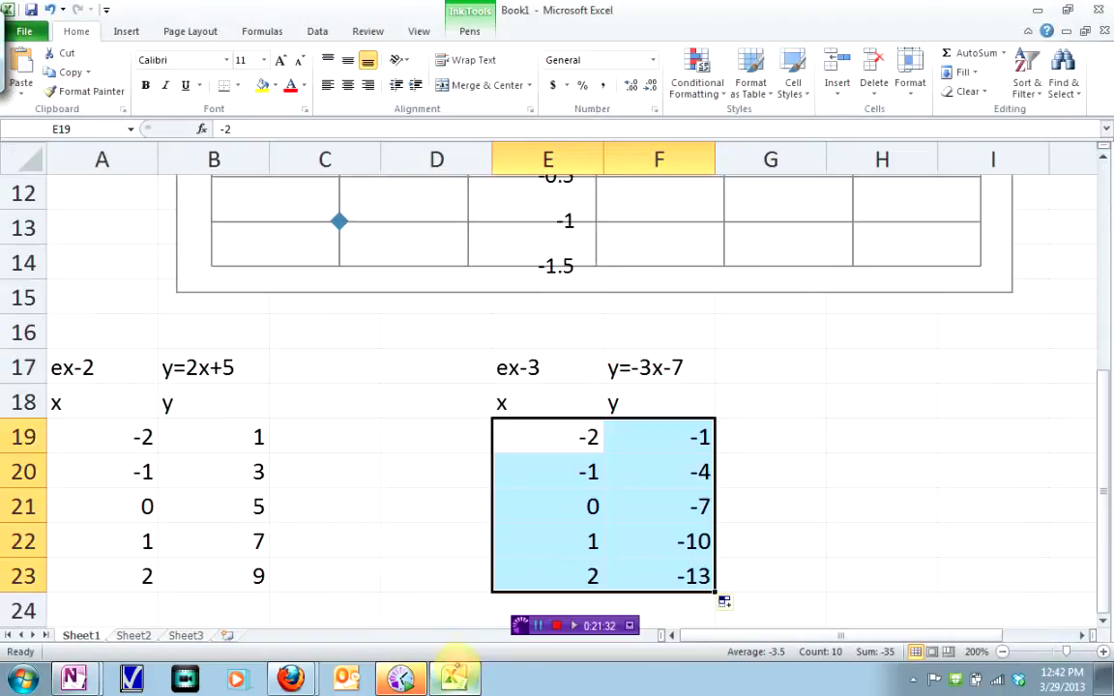
{"action": "left_click", "coordinate": [209, 439]}
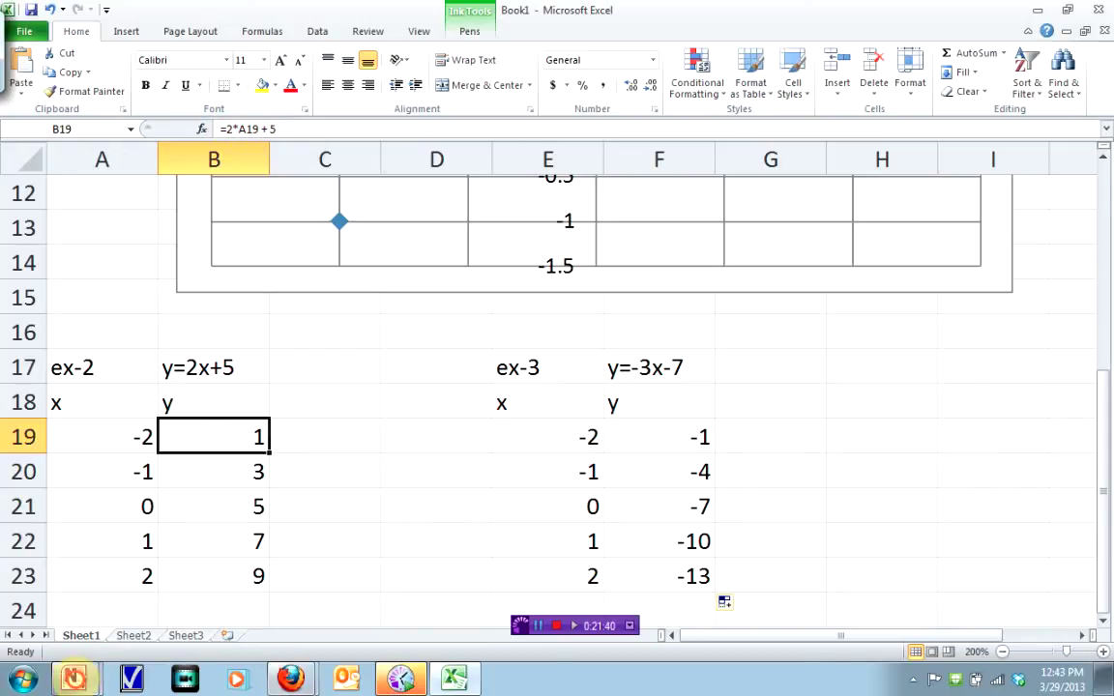
{"action": "left_click", "coordinate": [73, 680]}
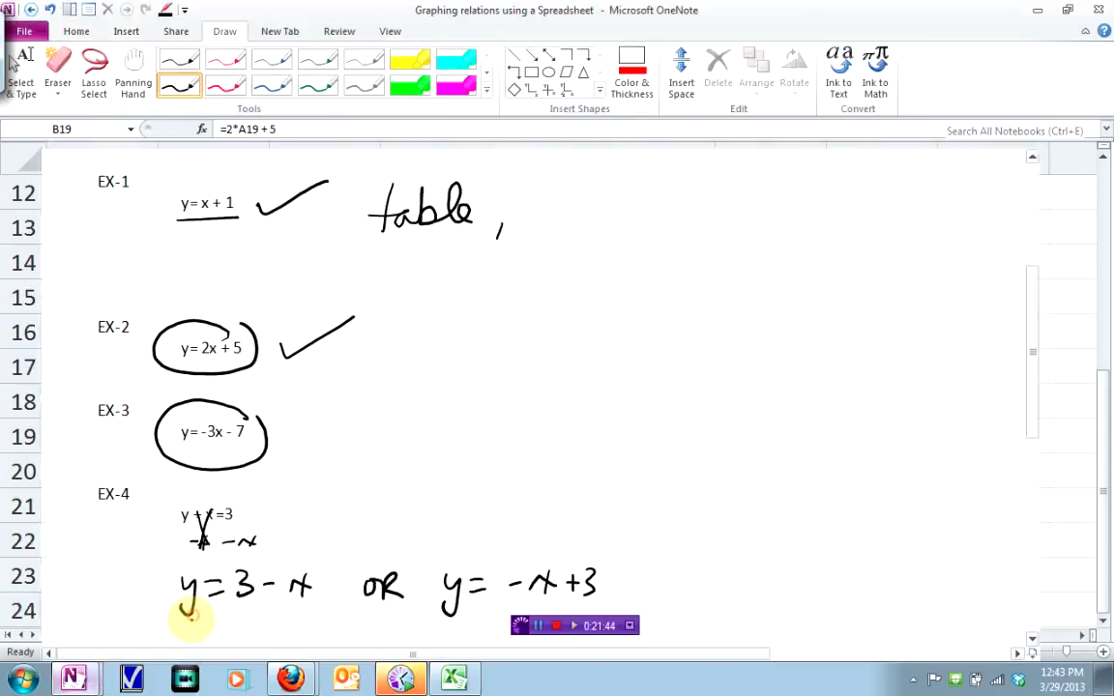
Handwrite "formula, graph labelled" after "table," to complete the list of requirements beside EX-1.
{"action": "mouse_move", "coordinate": [529, 221]}
{"action": "left_mouse_down"}
{"action": "mouse_move", "coordinate": [528, 200]}
{"action": "mouse_move", "coordinate": [607, 211]}
{"action": "mouse_move", "coordinate": [634, 187]}
{"action": "mouse_move", "coordinate": [652, 217]}
{"action": "left_mouse_up"}
{"action": "left_click_drag", "start_coordinate": [455, 213], "coordinate": [465, 217]}
{"action": "mouse_move", "coordinate": [688, 214]}
{"action": "left_mouse_down"}
{"action": "mouse_move", "coordinate": [711, 237]}
{"action": "mouse_move", "coordinate": [762, 198]}
{"action": "mouse_move", "coordinate": [764, 232]}
{"action": "mouse_move", "coordinate": [791, 179]}
{"action": "mouse_move", "coordinate": [830, 200]}
{"action": "mouse_move", "coordinate": [840, 174]}
{"action": "mouse_move", "coordinate": [870, 182]}
{"action": "mouse_move", "coordinate": [885, 204]}
{"action": "mouse_move", "coordinate": [920, 209]}
{"action": "mouse_move", "coordinate": [953, 189]}
{"action": "mouse_move", "coordinate": [946, 227]}
{"action": "left_mouse_up"}
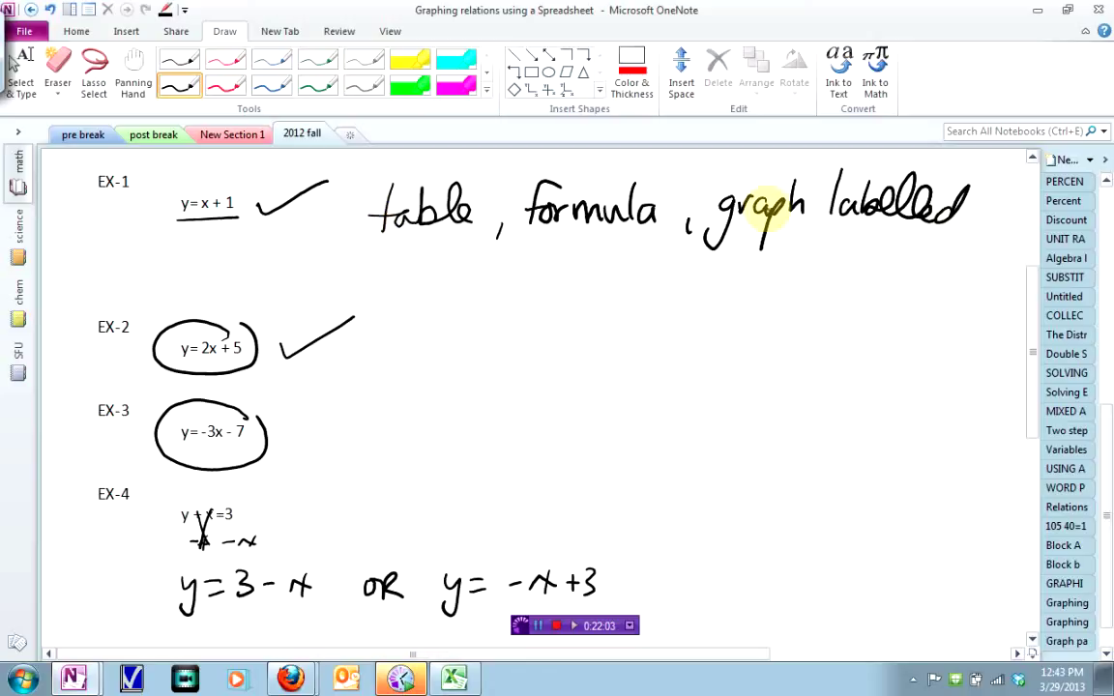
Draw check marks beside the EX-2 and EX-3 relations and the rearranged EX-4 equation.
{"action": "left_click", "coordinate": [298, 198]}
{"action": "left_click_drag", "start_coordinate": [280, 348], "coordinate": [364, 305]}
{"action": "left_click_drag", "start_coordinate": [282, 432], "coordinate": [362, 414]}
{"action": "left_click_drag", "start_coordinate": [627, 580], "coordinate": [739, 557]}
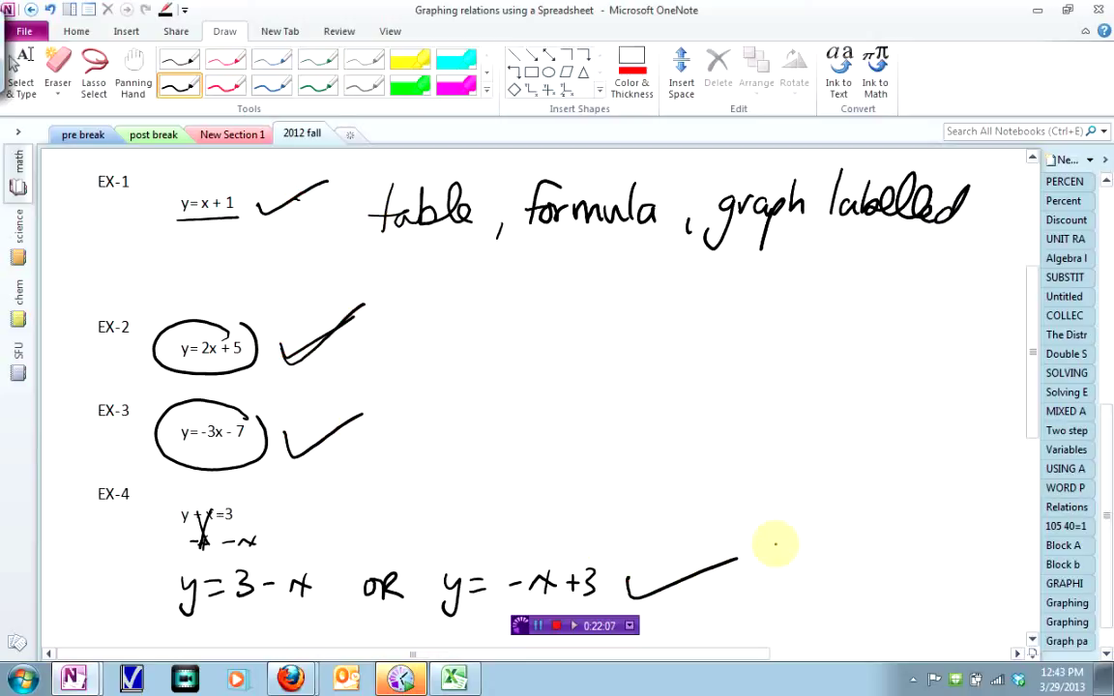
Circle STQ question numbers 1 to 3 and the word "or", and underline the table, equation, labeled graph, laptop and screen shot requirements.
{"action": "left_click_drag", "start_coordinate": [1029, 354], "coordinate": [1023, 530]}
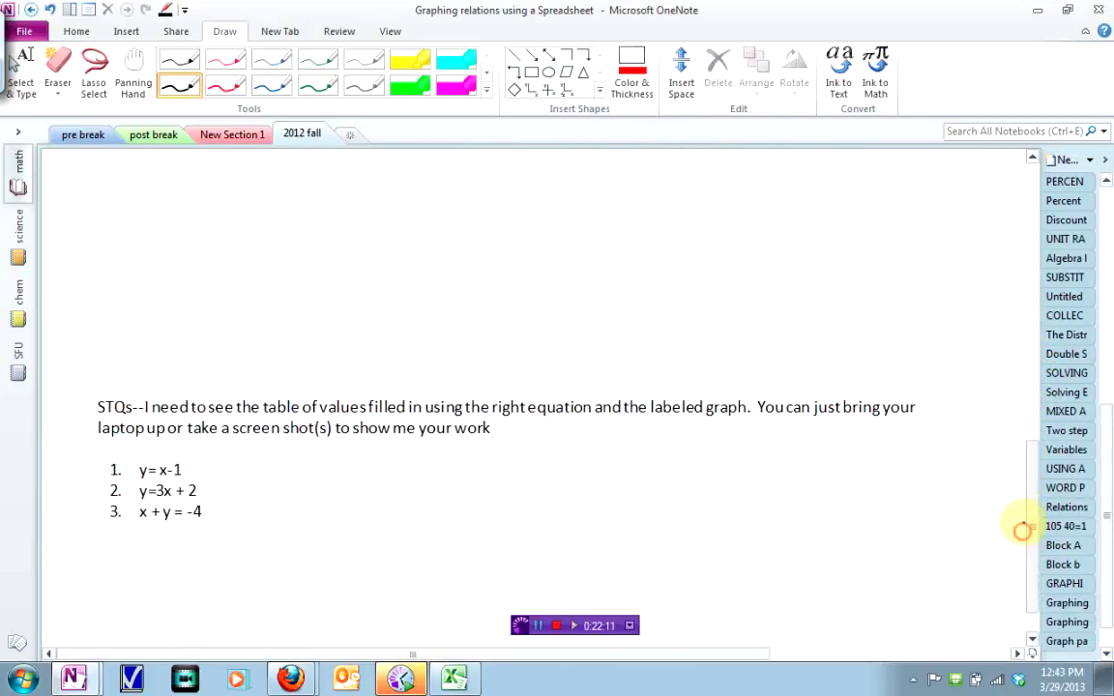
{"action": "left_click_drag", "start_coordinate": [112, 450], "coordinate": [102, 513]}
{"action": "left_click_drag", "start_coordinate": [263, 416], "coordinate": [728, 422]}
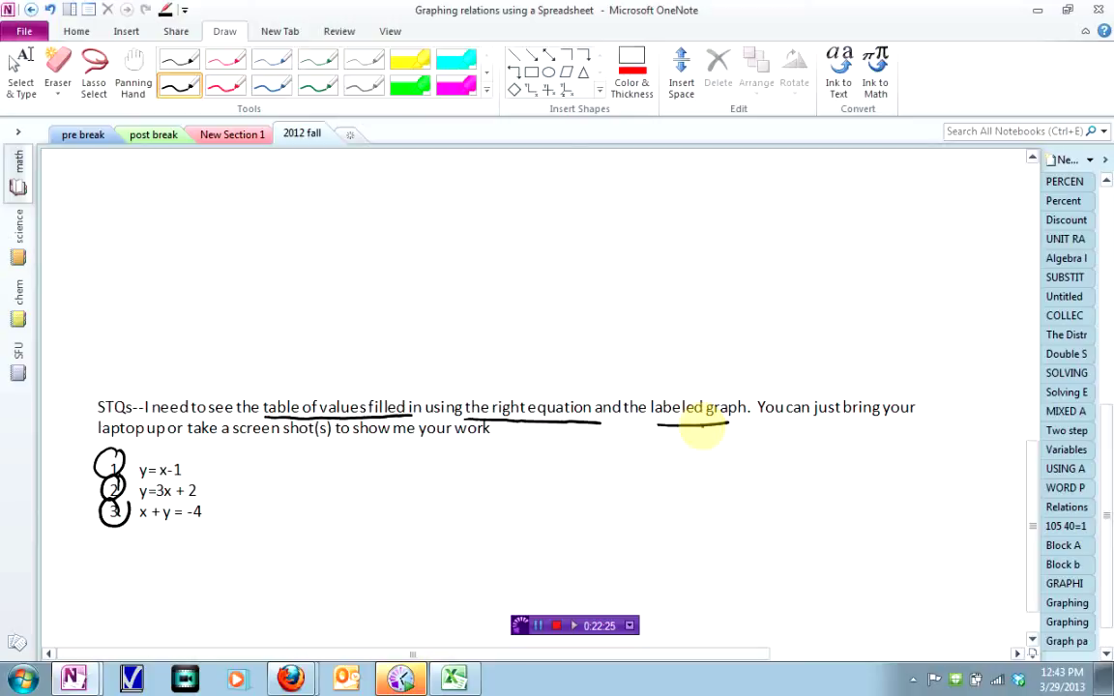
{"action": "mouse_move", "coordinate": [96, 442]}
{"action": "left_mouse_down"}
{"action": "mouse_move", "coordinate": [181, 442]}
{"action": "mouse_move", "coordinate": [190, 425]}
{"action": "mouse_move", "coordinate": [484, 448]}
{"action": "left_mouse_up"}
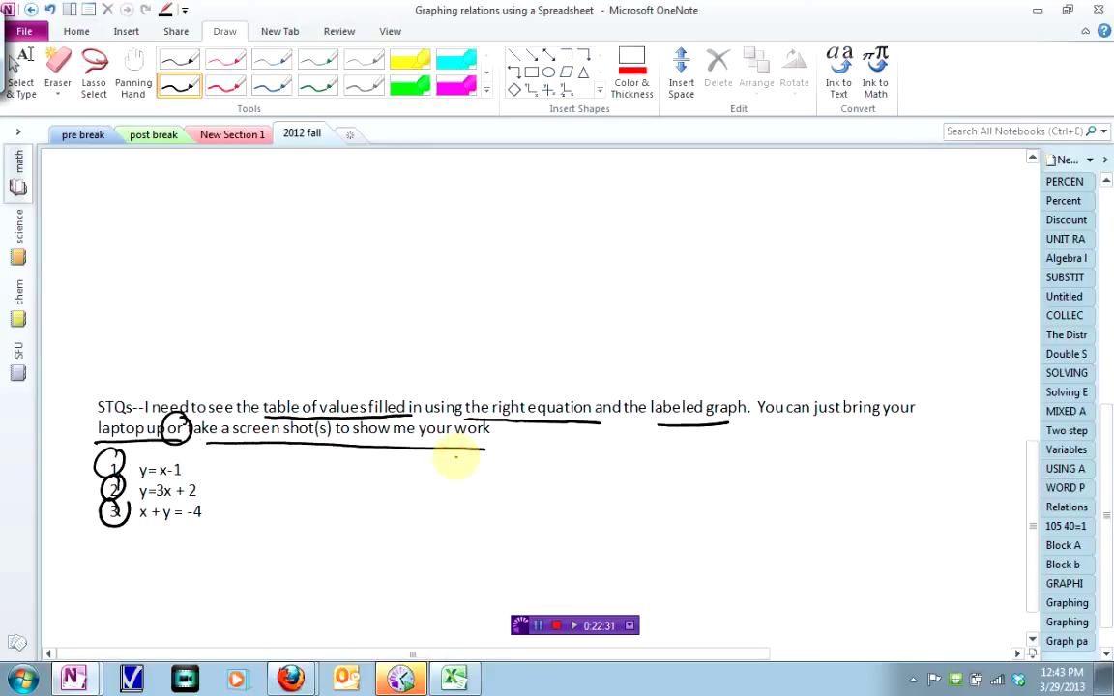